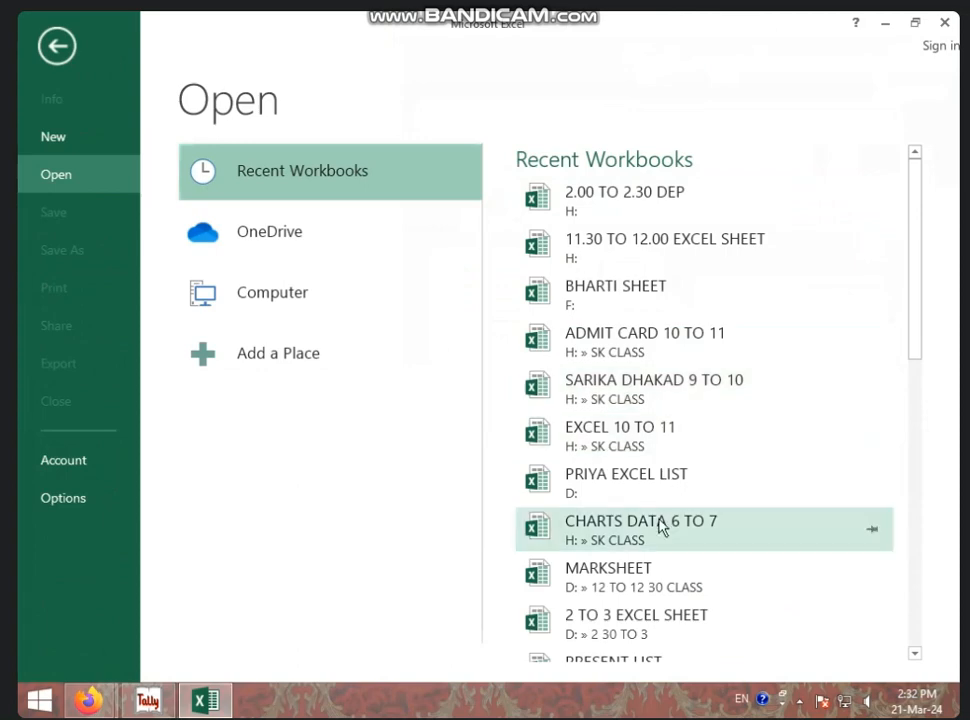
Step: Open the recent workbook 2 TO 3 EXCEL SHEET
scroll(663, 543, down, 1)
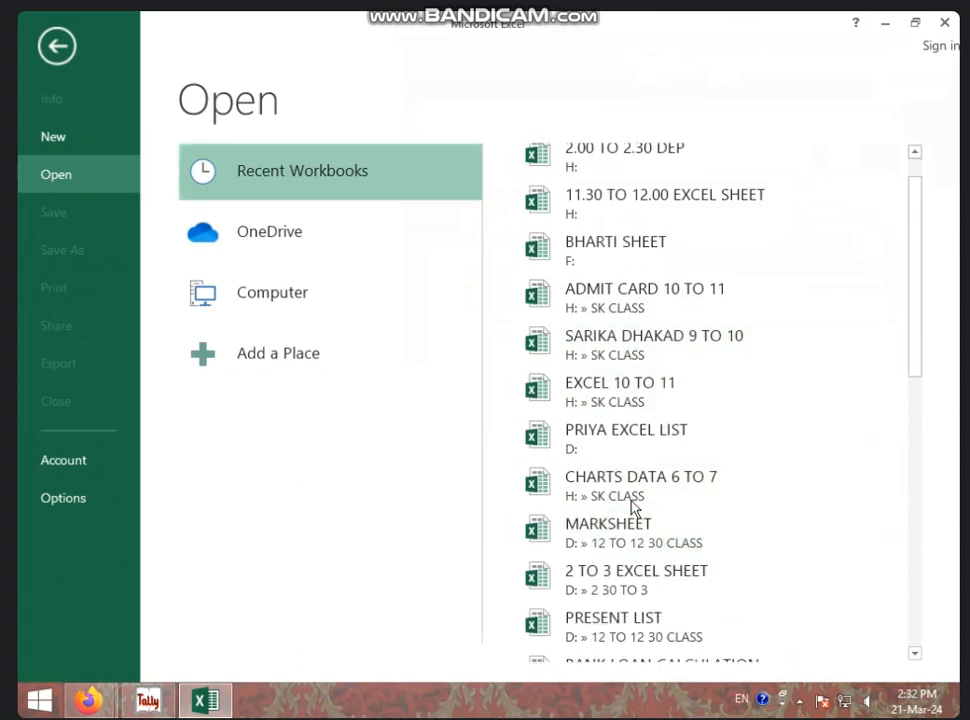
click(626, 585)
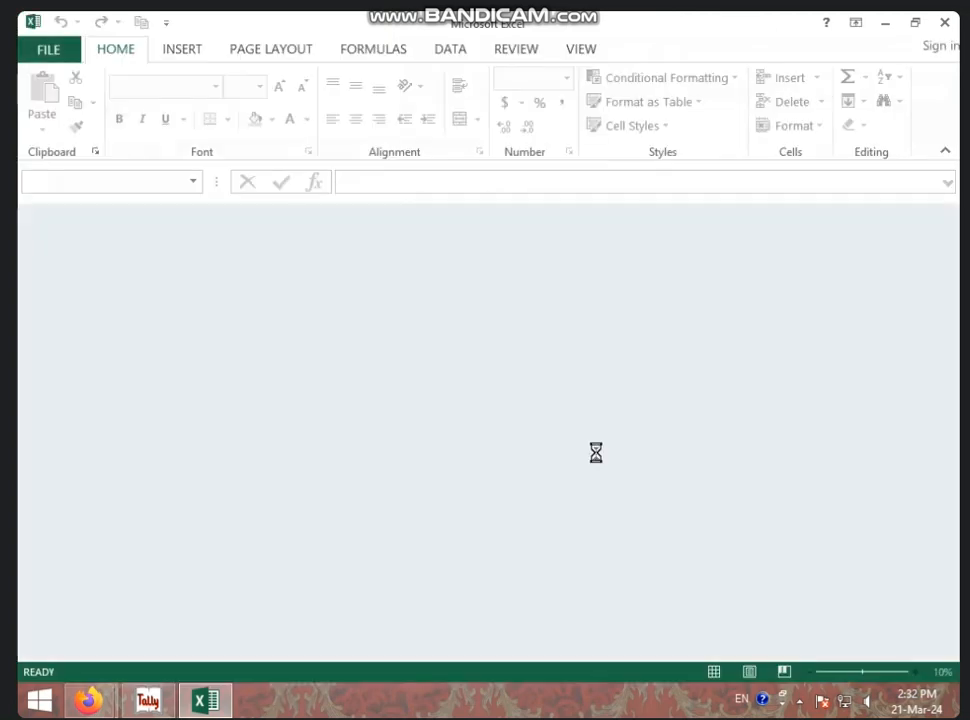
click(421, 391)
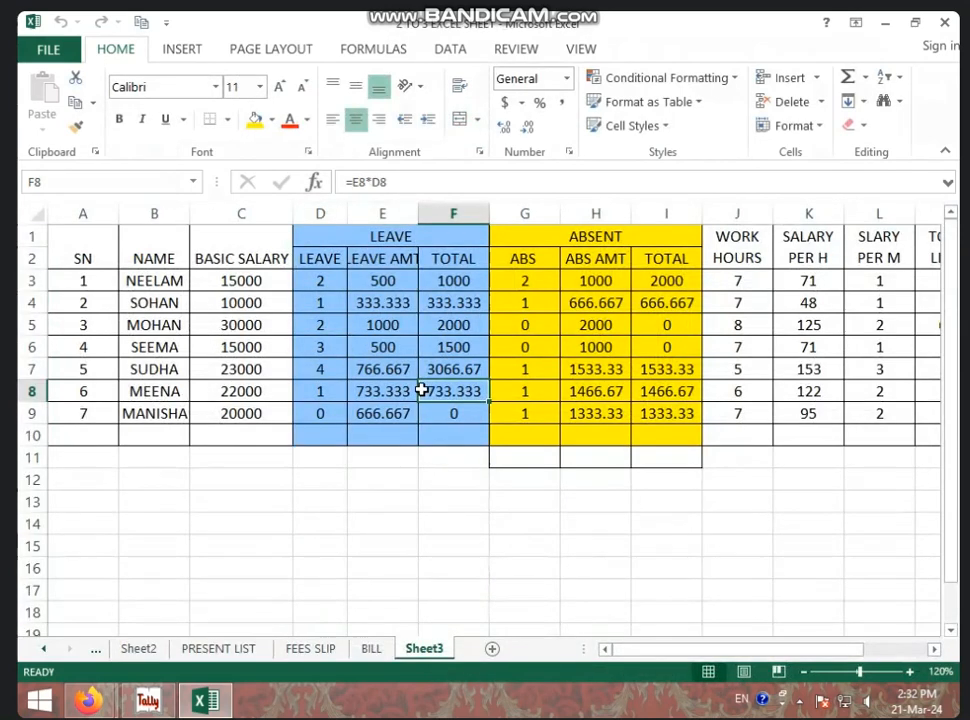
Step: Examine the salary table's leave, absence, work hours, salary rate and TOTAL LET columns along row 6
key(Up)
key(Up)
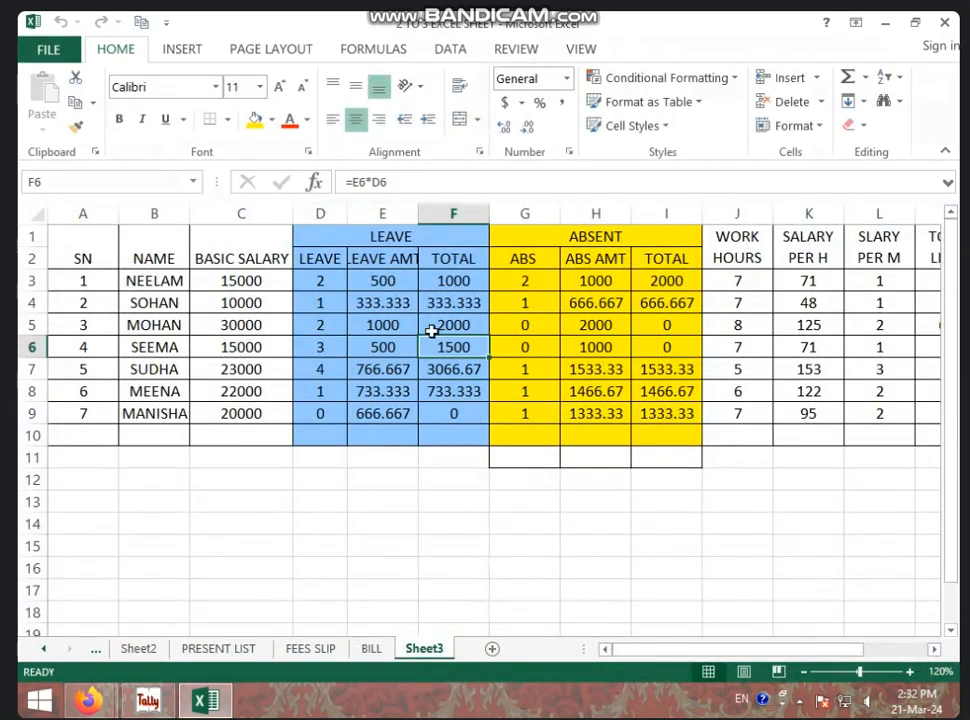
key(Right)
key(Right)
key(Right)
key(Right)
key(Right)
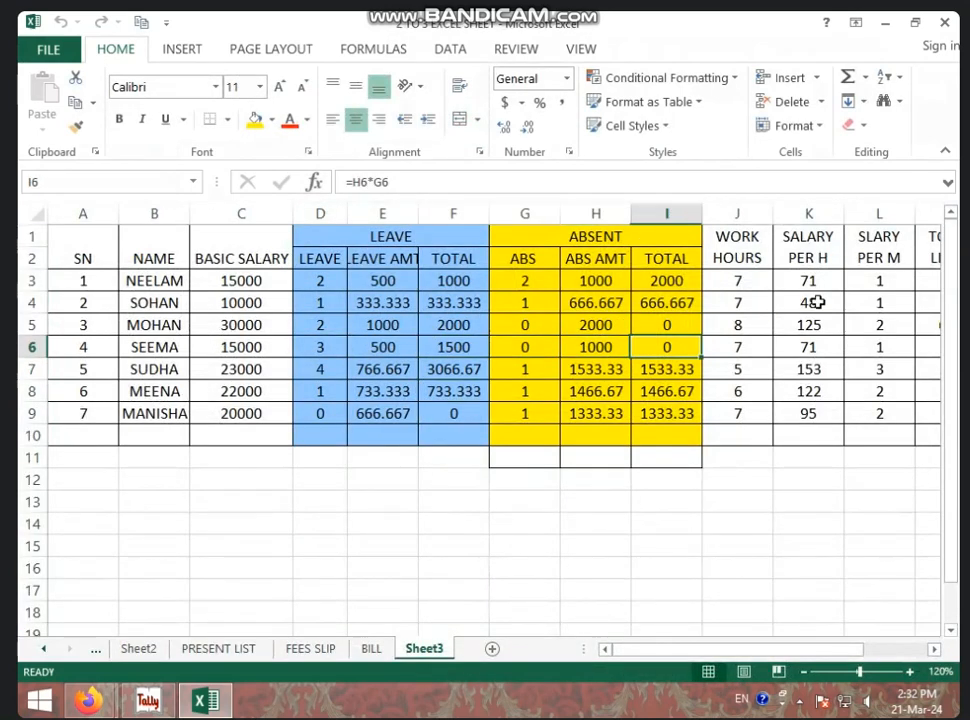
key(Right)
key(Right)
key(Right)
key(Right)
key(Right)
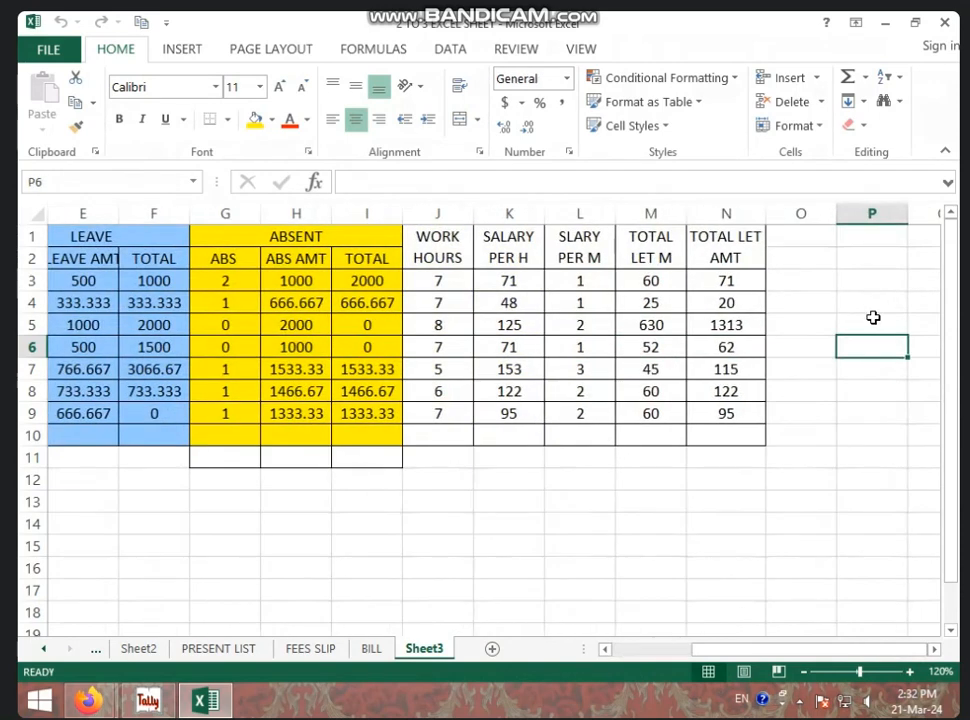
key(Left)
key(Left)
key(Left)
key(Left)
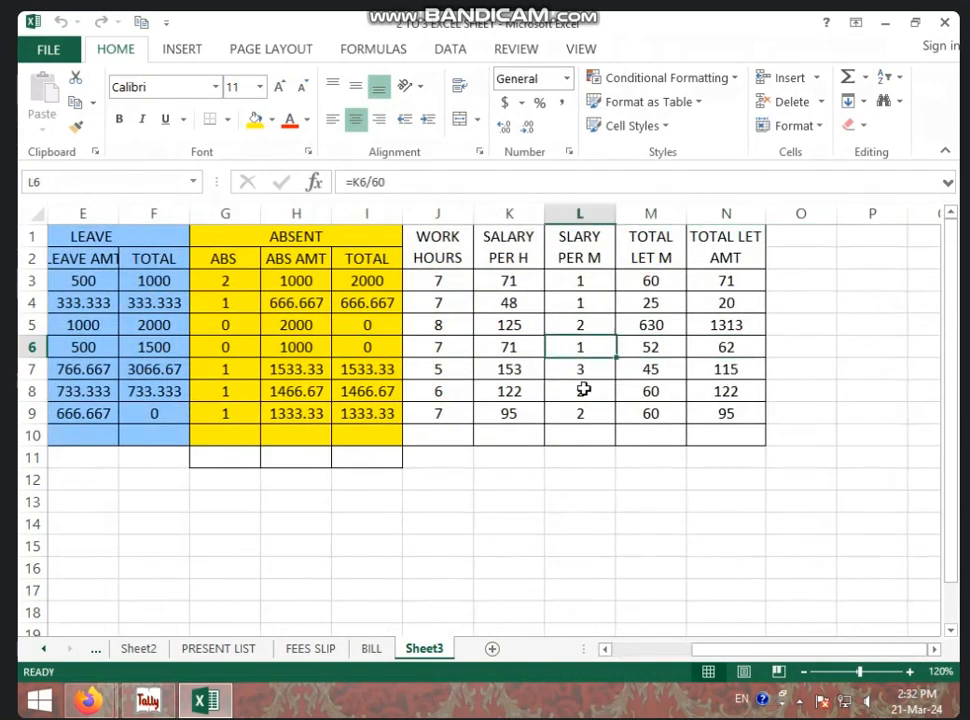
key(Left)
key(Left)
key(Left)
key(Left)
key(Left)
key(Left)
key(Left)
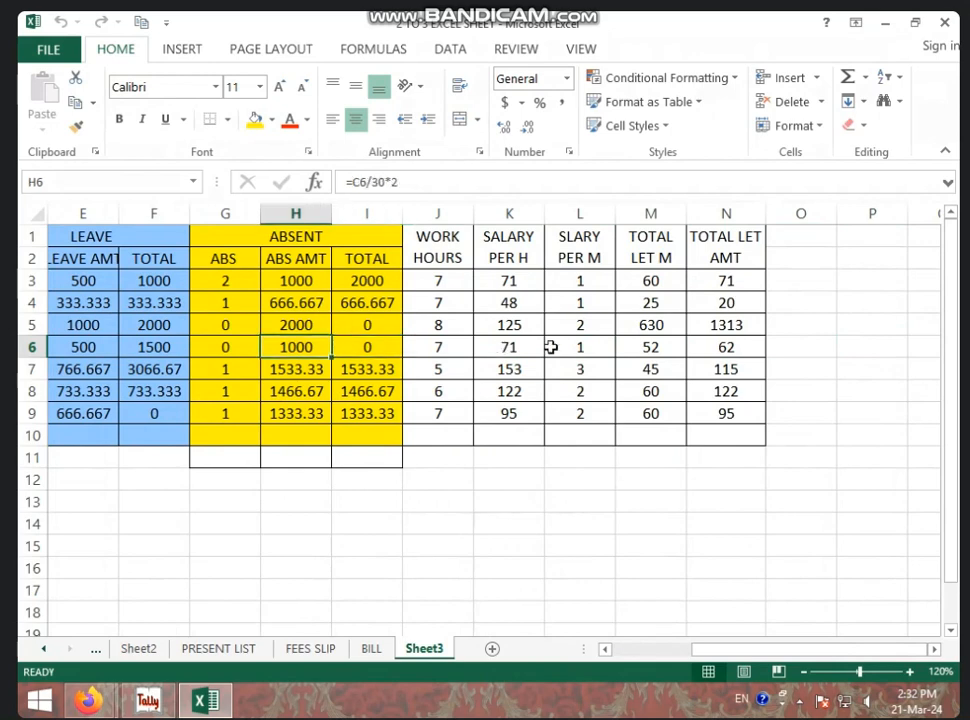
key(Left)
key(Left)
key(Left)
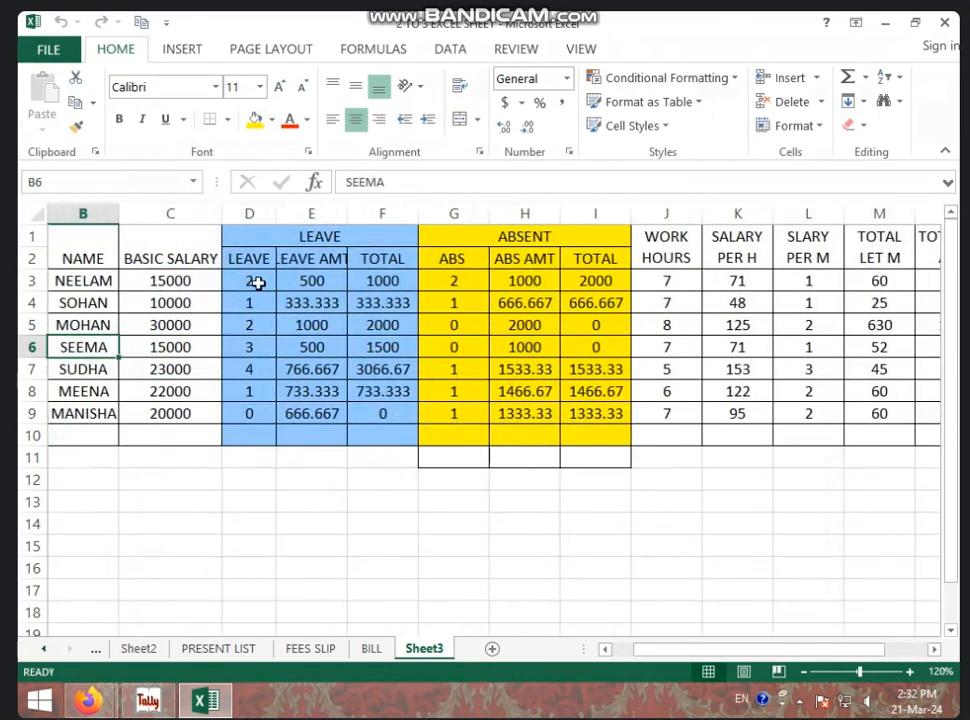
Step: Clear the existing values from row 3 down in columns D to N of the salary table
drag(252, 281, 809, 475)
key(Delete)
click(489, 279)
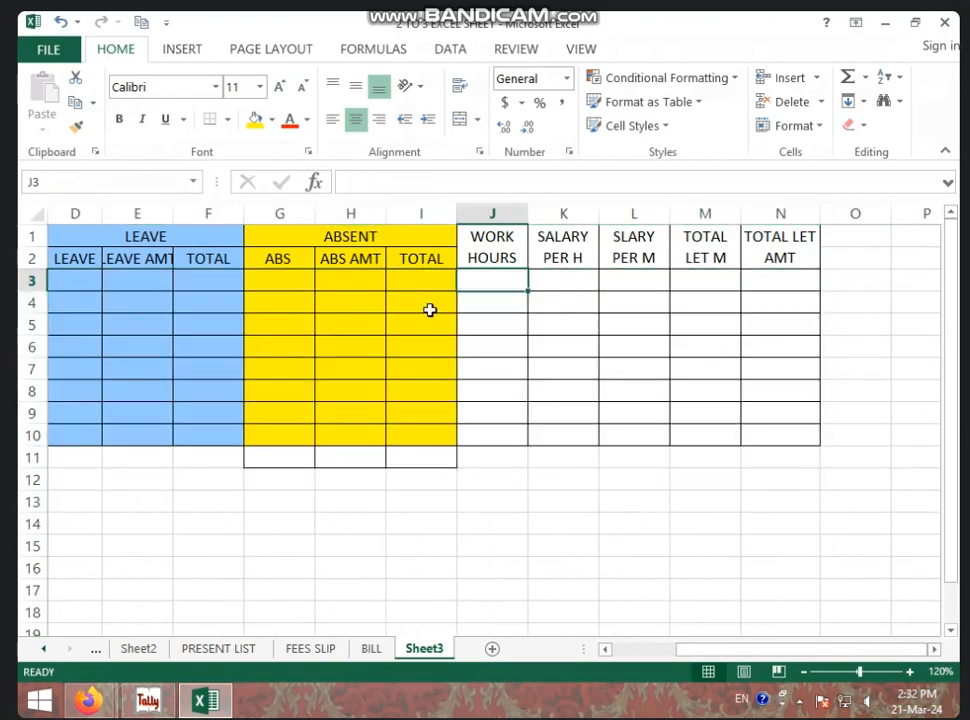
key(Left)
key(Left)
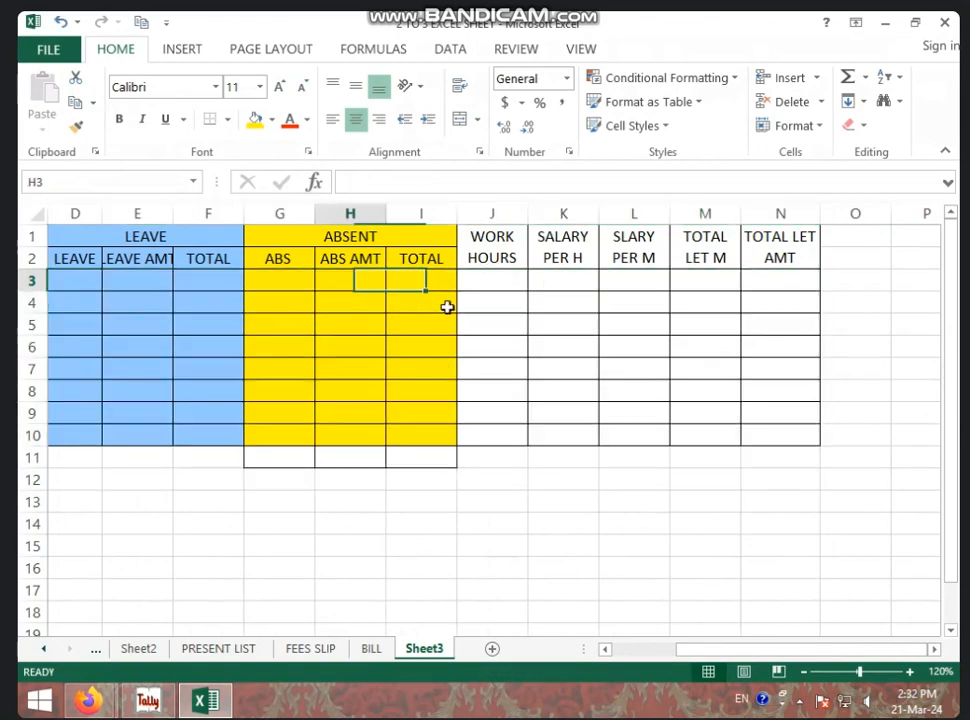
key(Home)
click(325, 281)
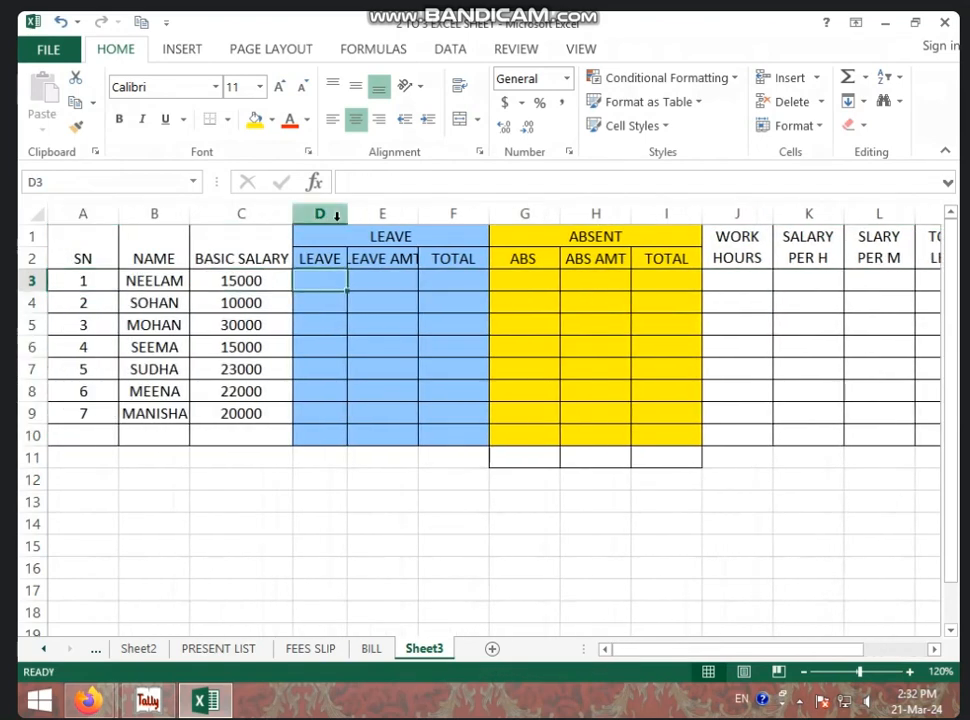
Step: Fill the LEAVE block D1:F10 with the green theme colour
drag(320, 236, 444, 435)
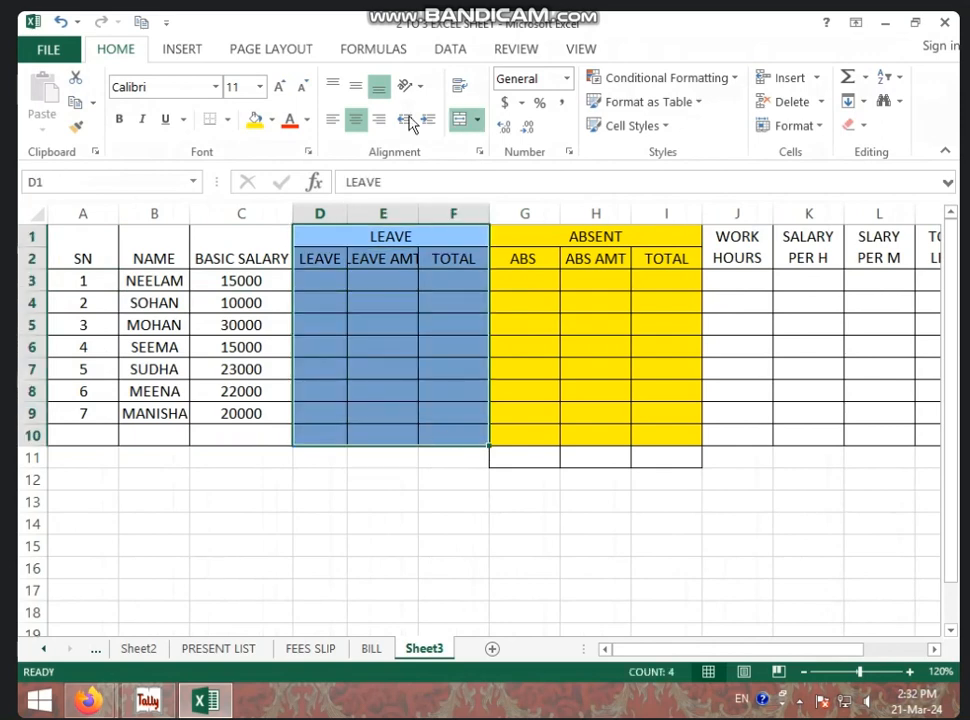
click(272, 119)
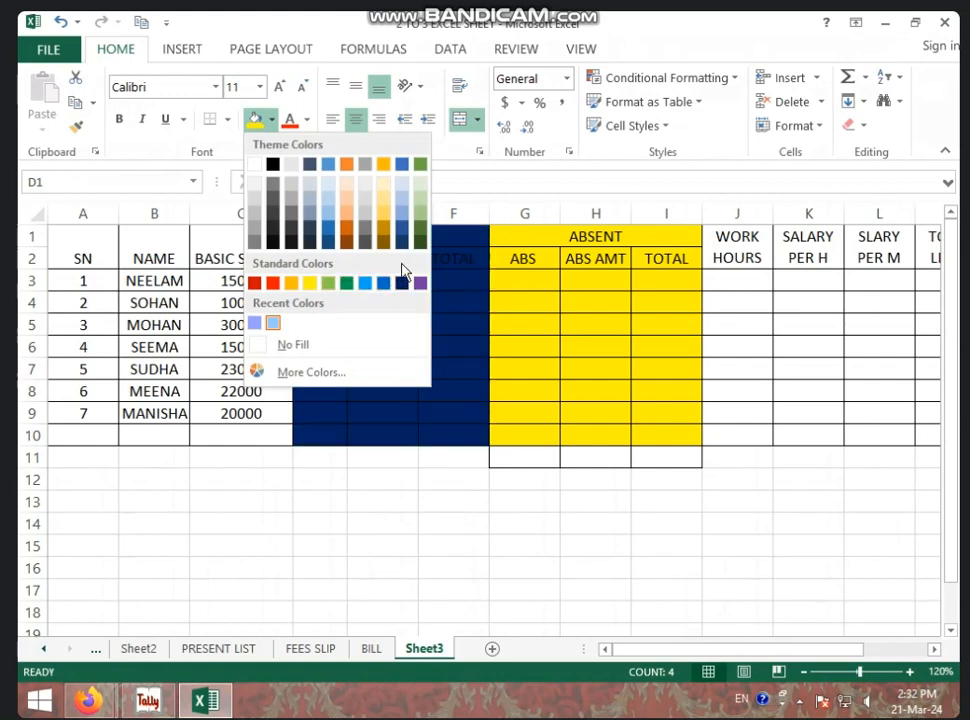
click(420, 165)
click(382, 368)
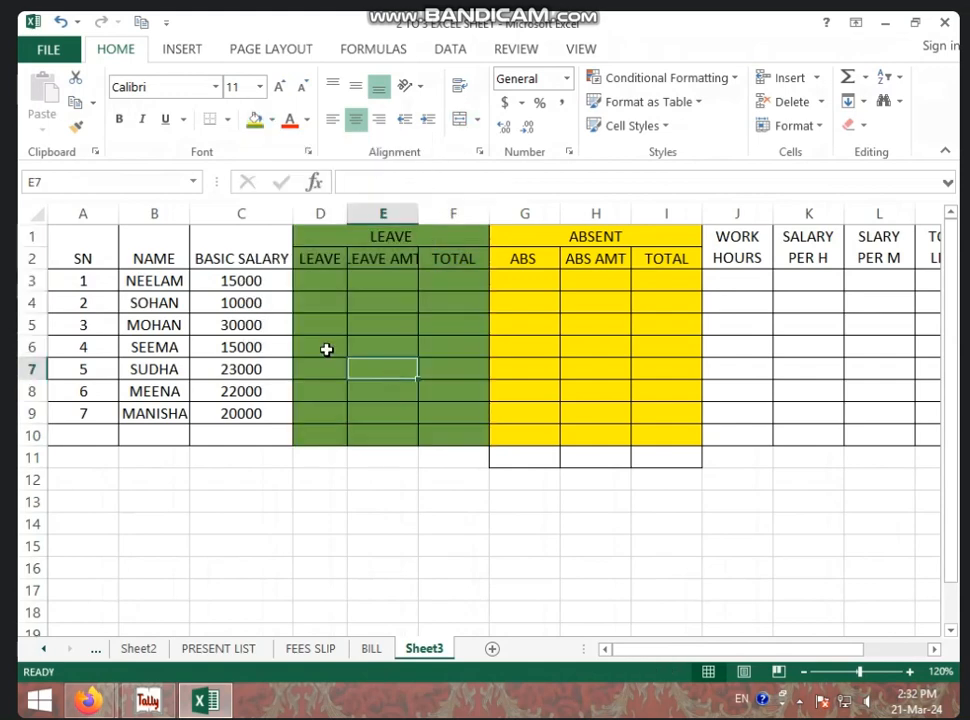
click(337, 284)
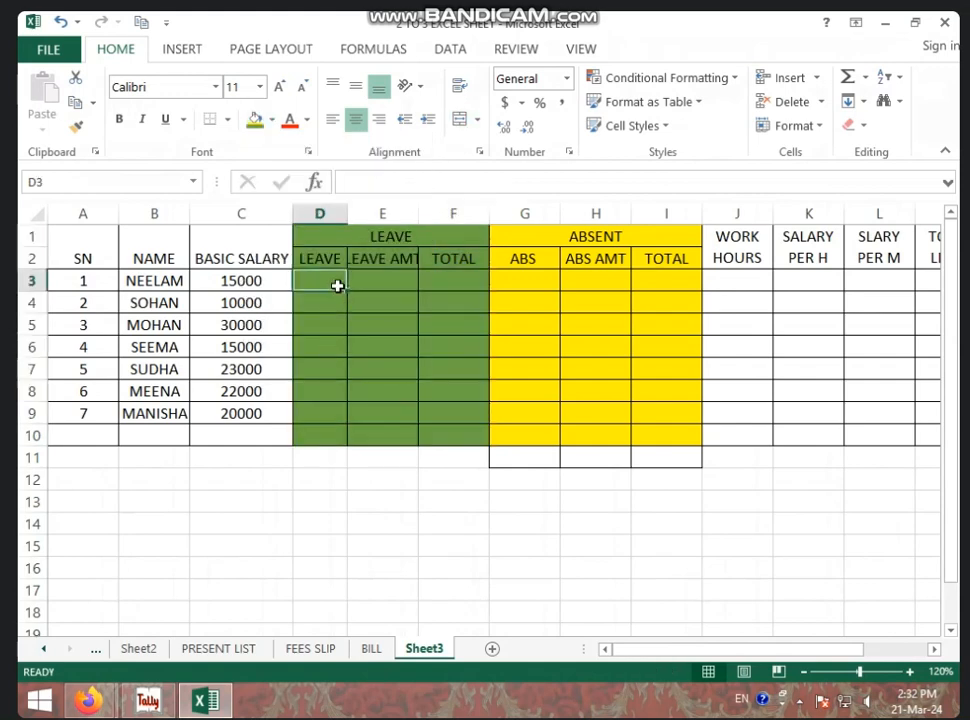
click(399, 241)
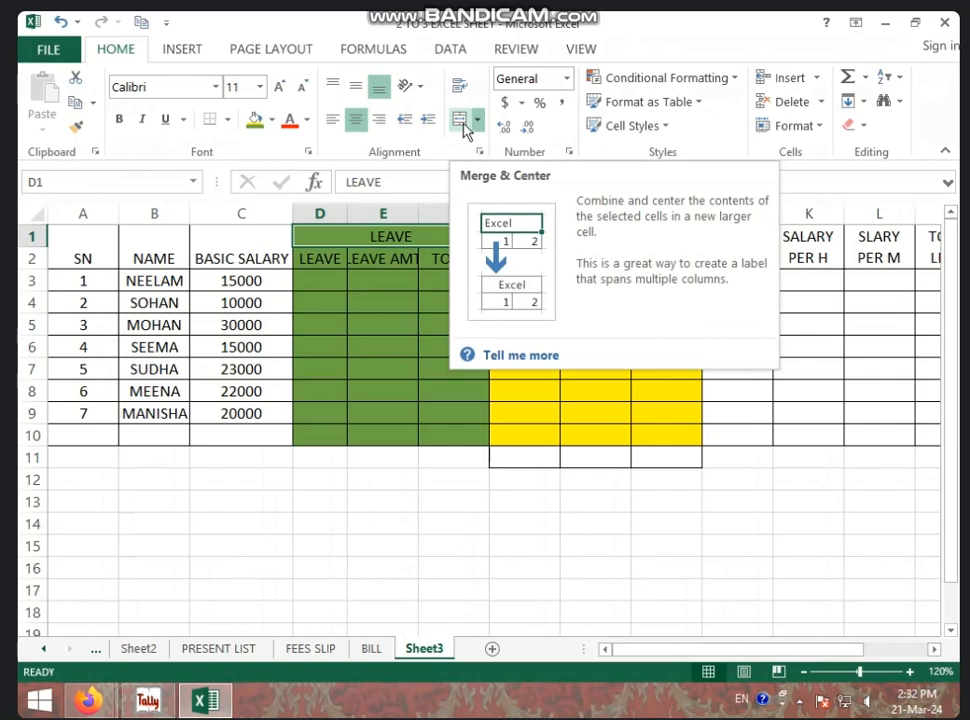
click(316, 260)
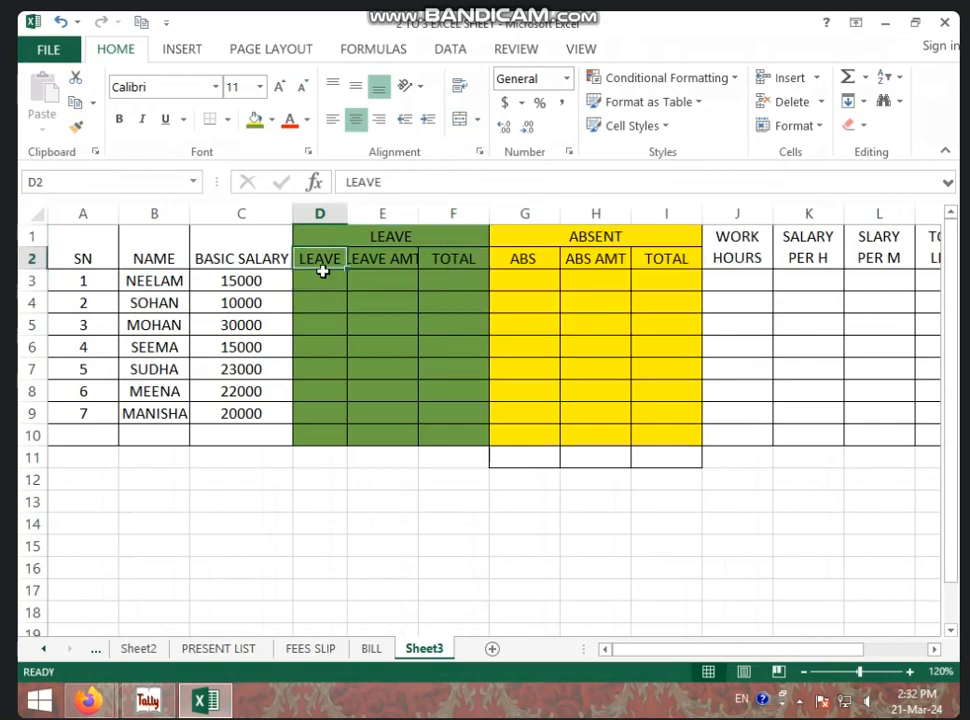
Step: Enter trial leave counts of 2, 1, 0 and finally 1 for the first employee in D3
click(323, 285)
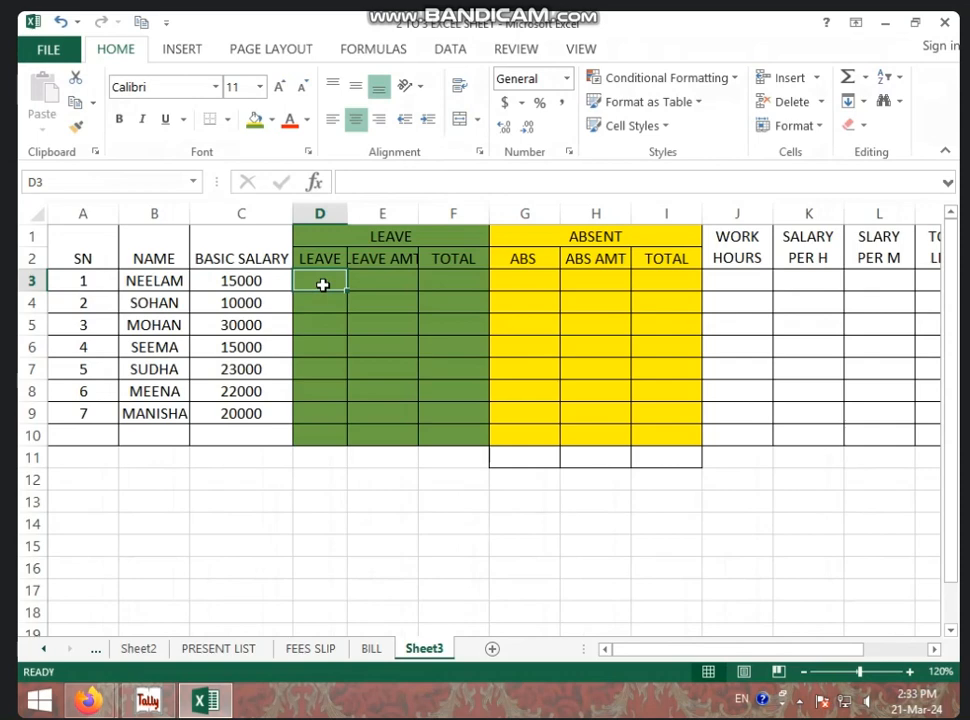
text(2)
key(Return)
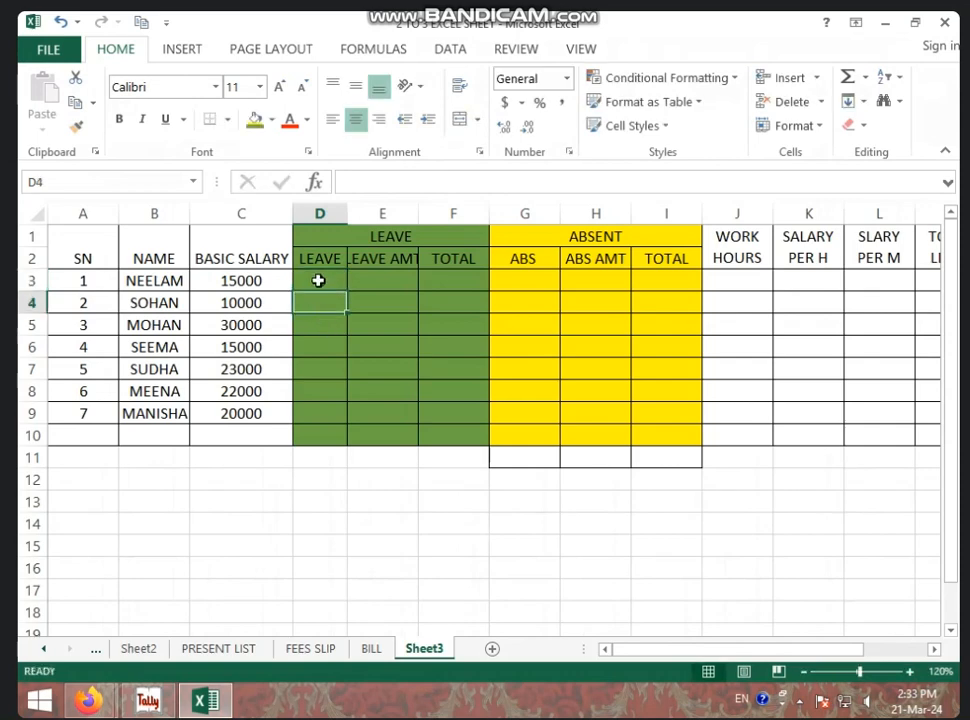
click(318, 281)
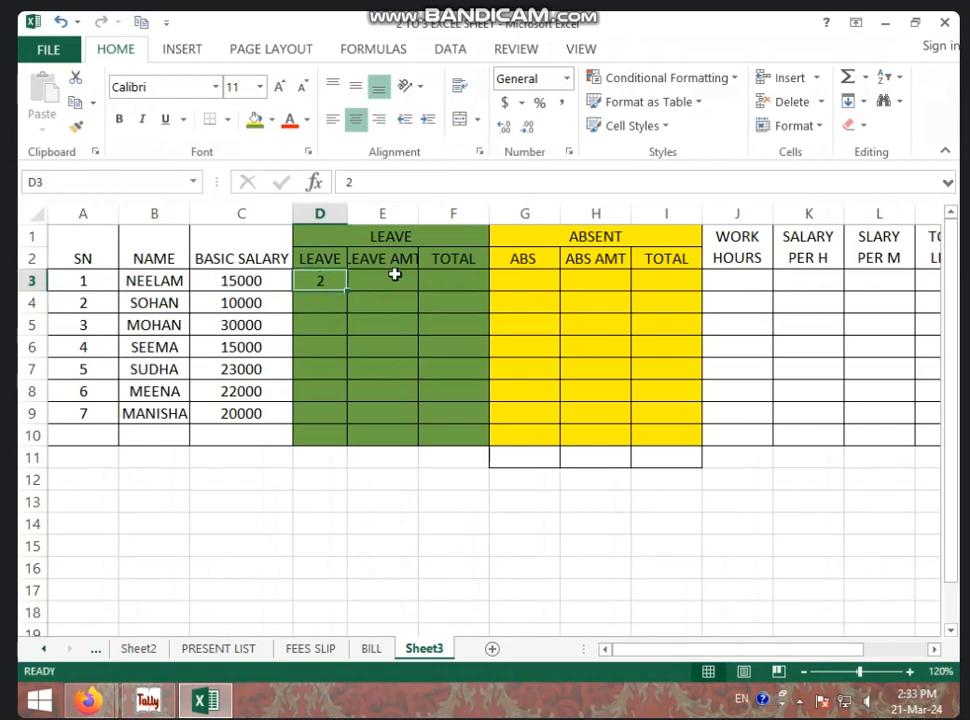
text(1)
key(Return)
click(329, 281)
text(0)
key(Return)
click(320, 281)
text(1)
click(382, 302)
Step: Calculate the first employee's leave amount per day in E3 with the formula =C3/30
click(382, 272)
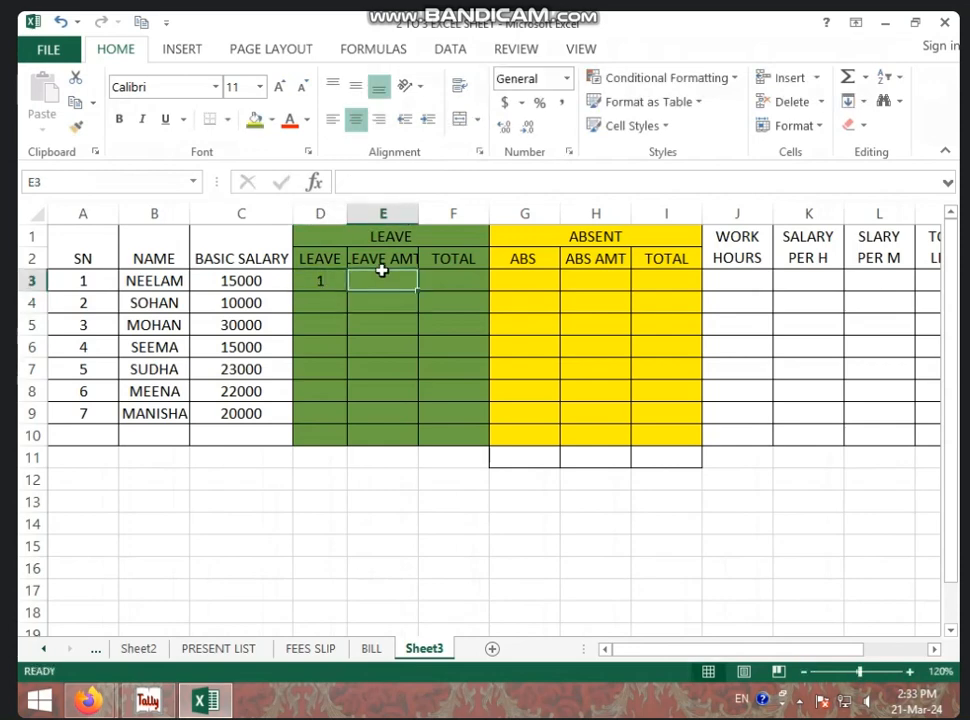
text(=)
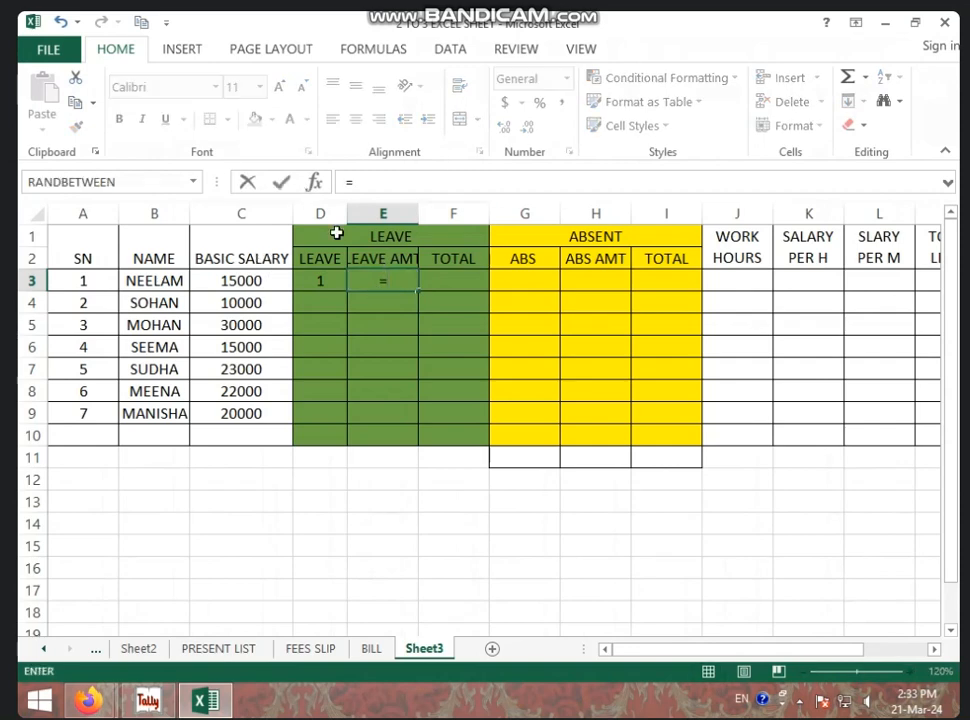
click(240, 280)
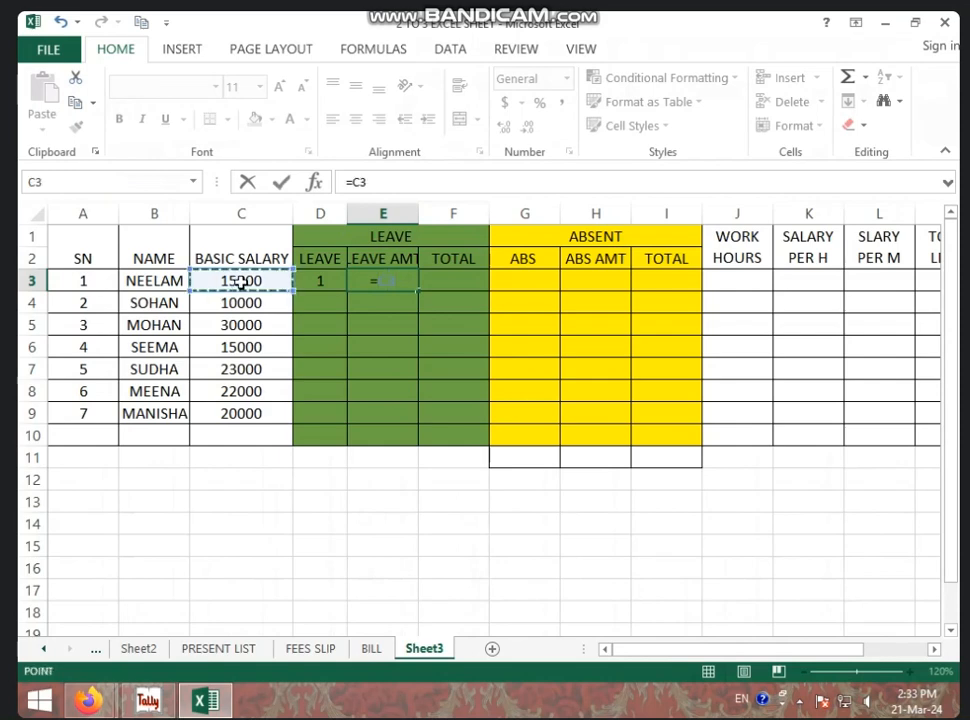
text(/)
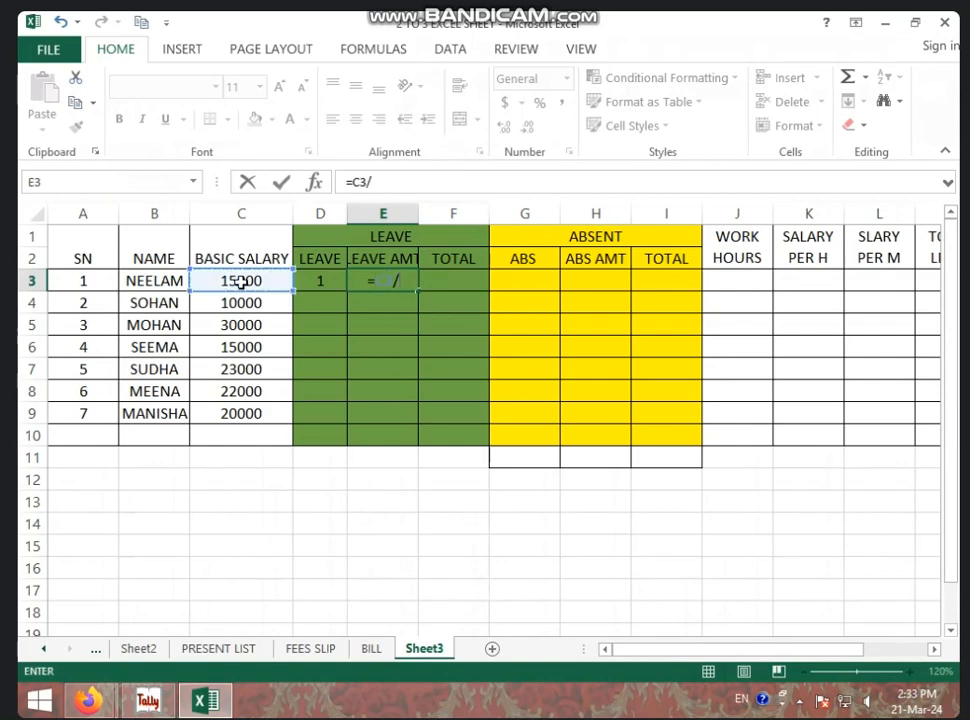
text(30)
key(Return)
click(368, 286)
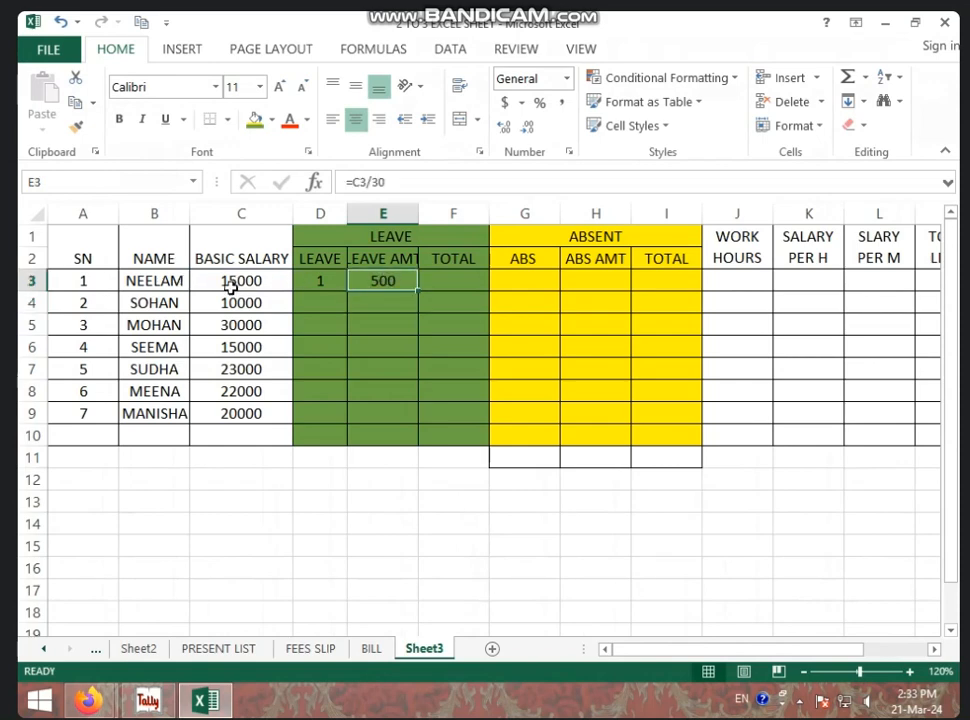
Step: Calculate the first employee's leave total in F3 by multiplying leave days by leave amount with =D3*E3
click(318, 283)
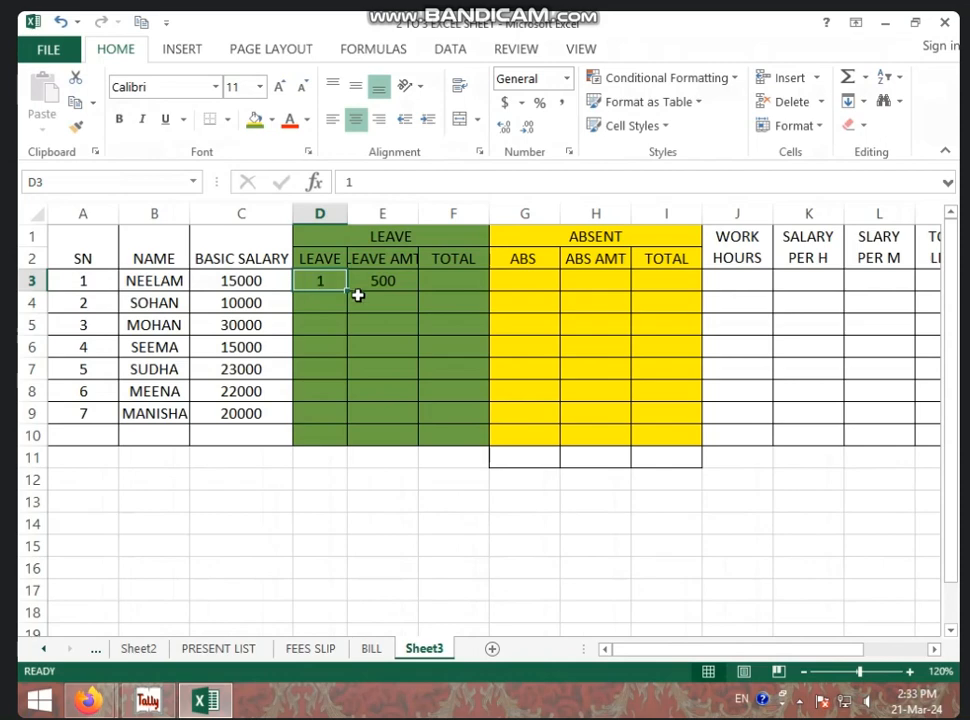
click(460, 282)
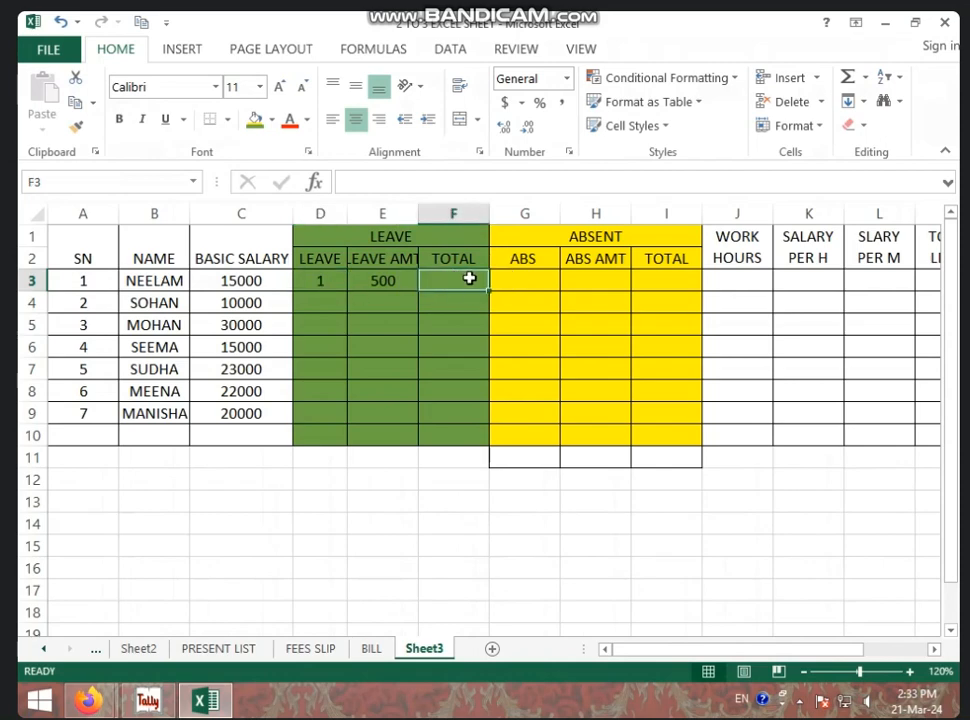
text(=)
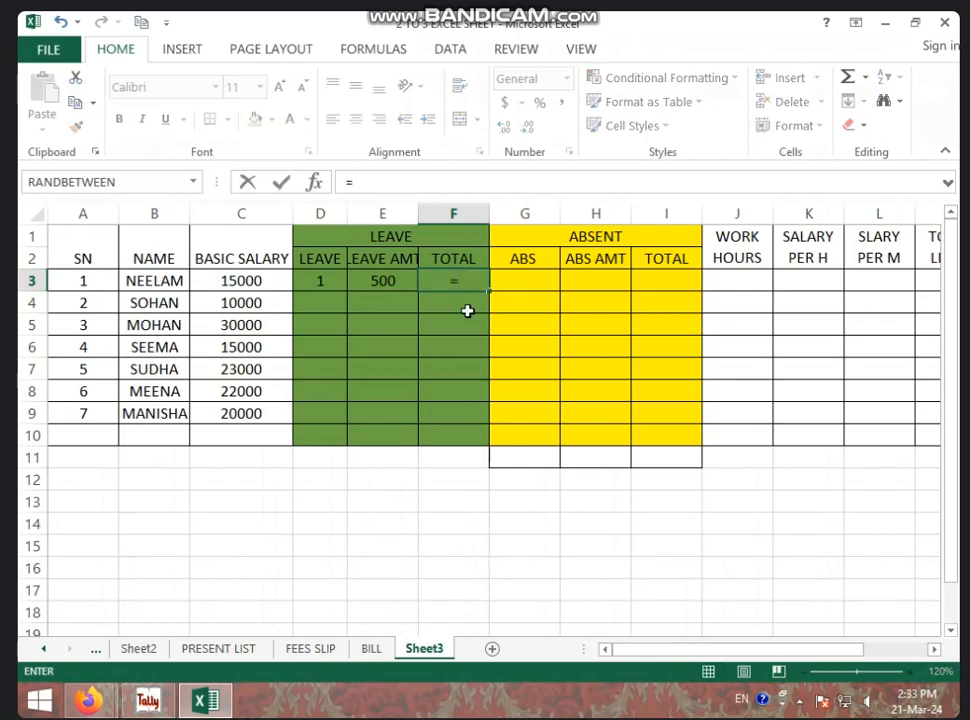
click(320, 281)
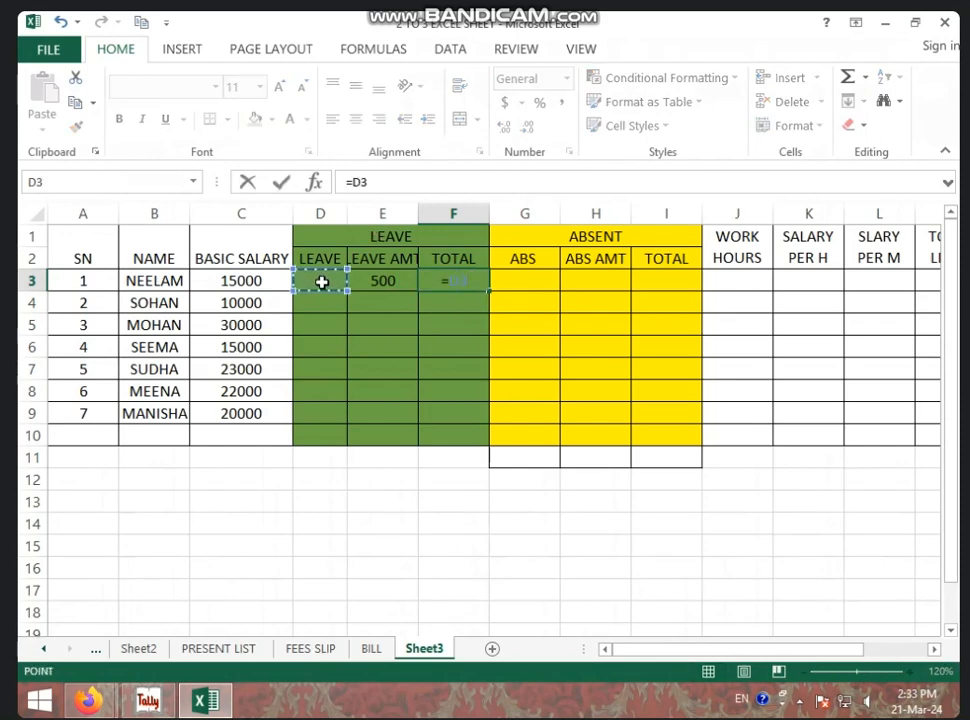
text(*)
click(389, 281)
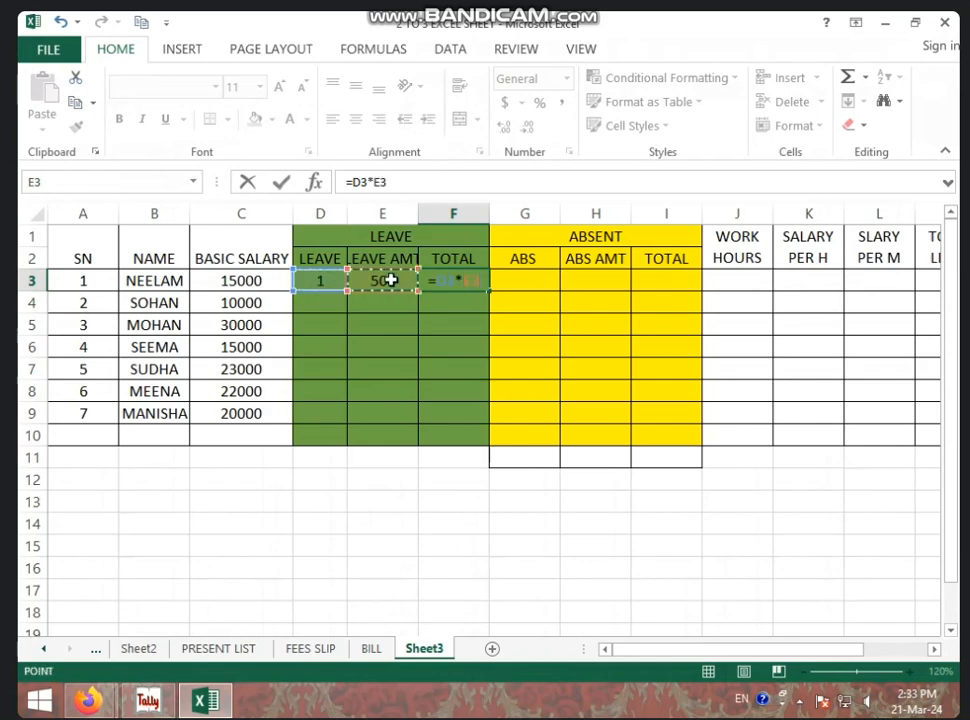
key(Return)
click(450, 283)
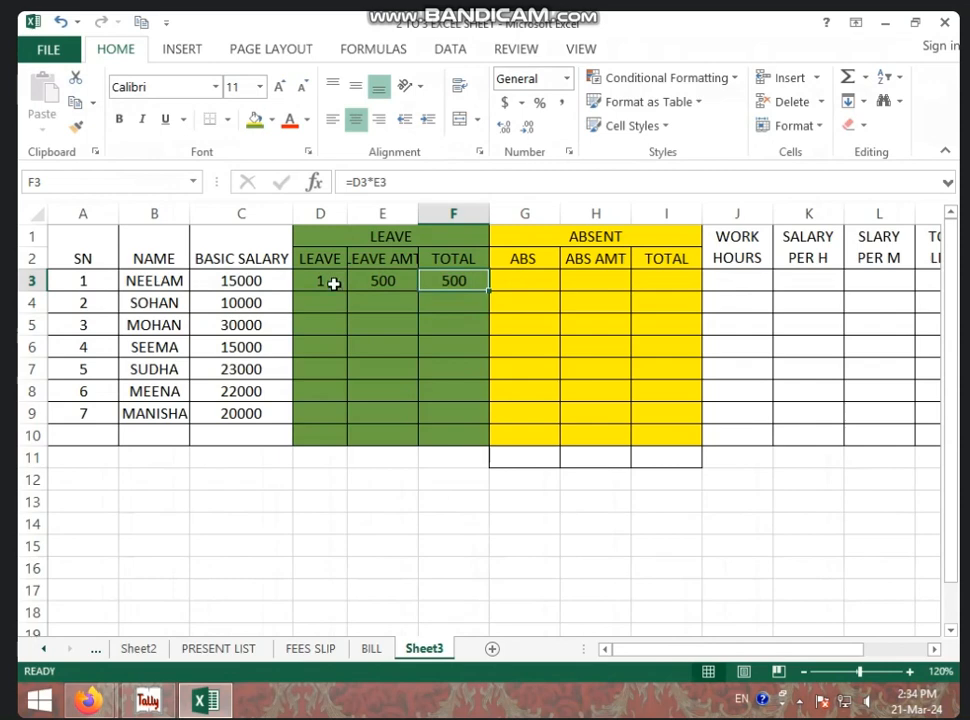
Step: Test the leave total by changing the first employee's leave count in D3 to 2 and then to 0
click(333, 284)
text(2)
key(Return)
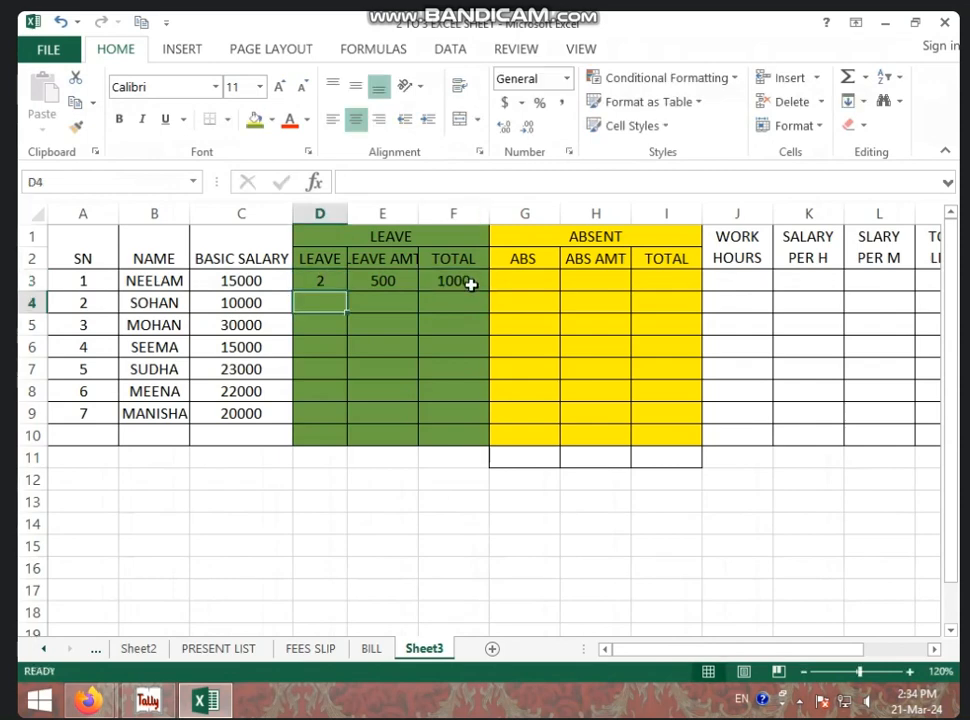
click(333, 286)
text(0)
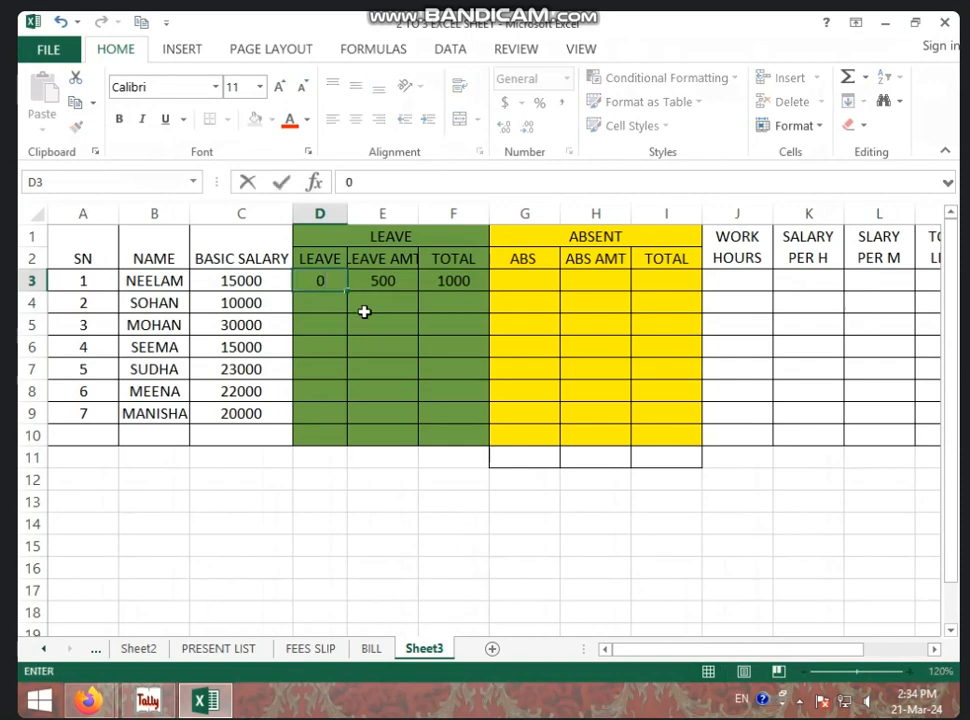
click(366, 323)
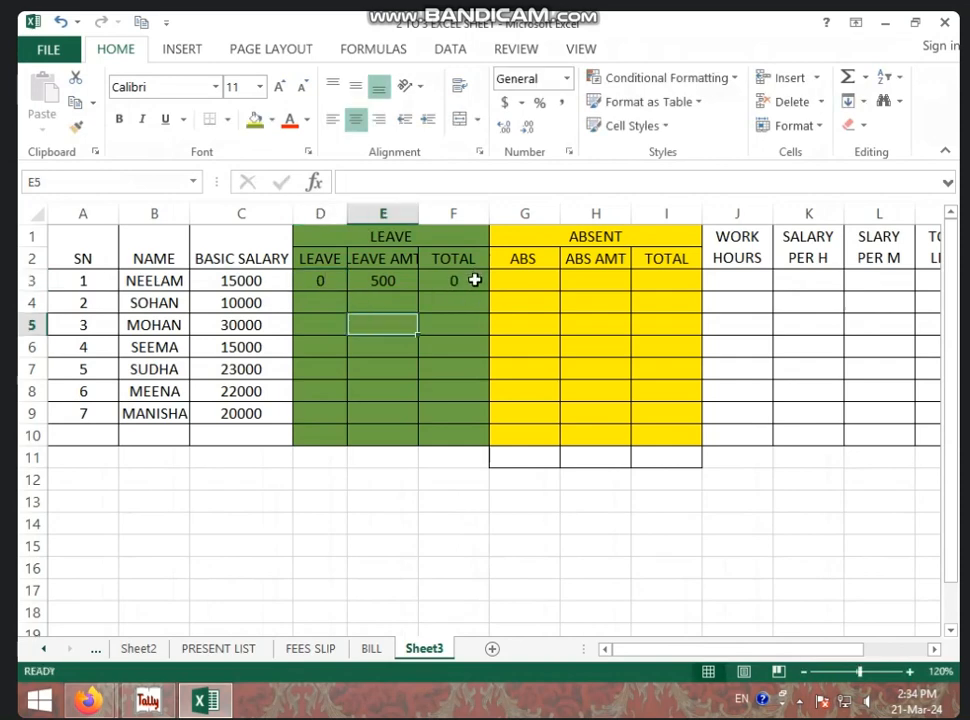
Step: Fill the leave amount formula from E3 and the leave total formula from F3 down to row 9
click(367, 285)
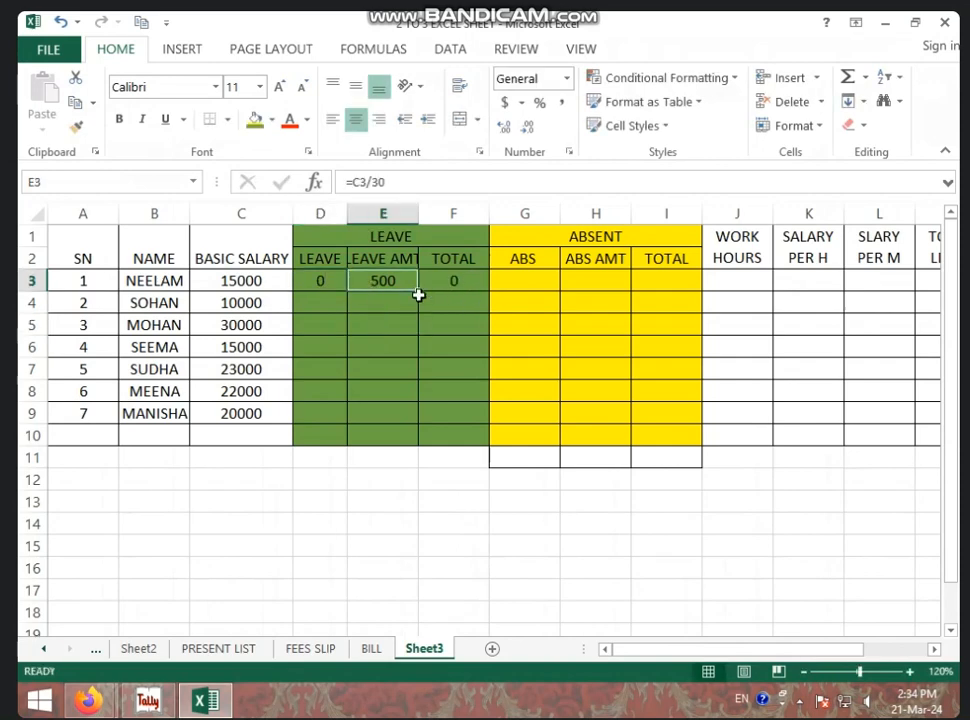
drag(418, 291, 414, 418)
click(481, 276)
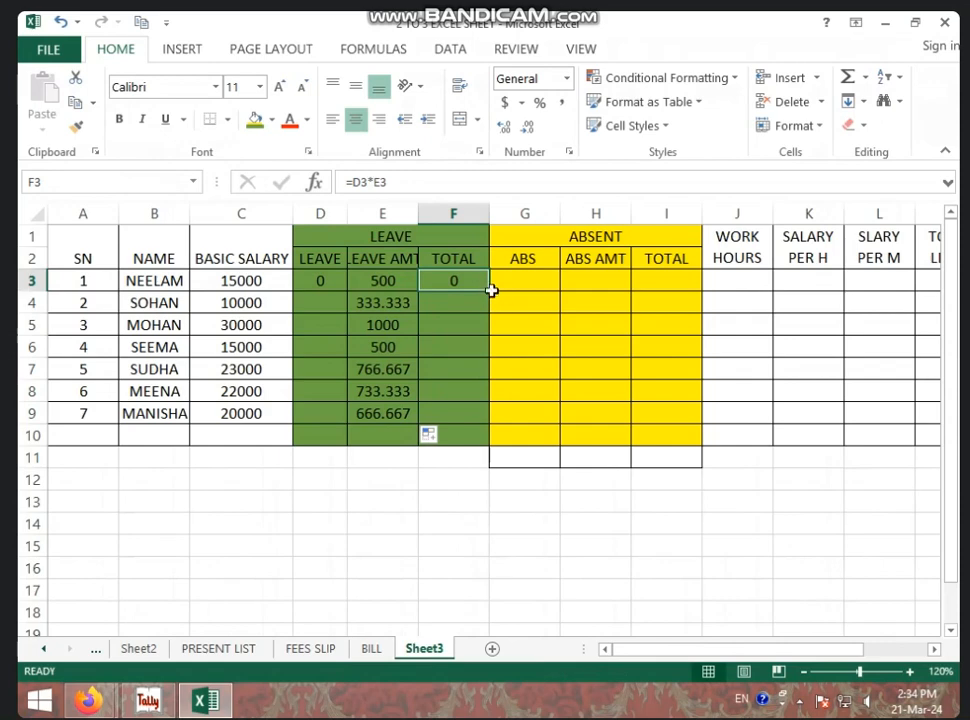
drag(490, 291, 483, 420)
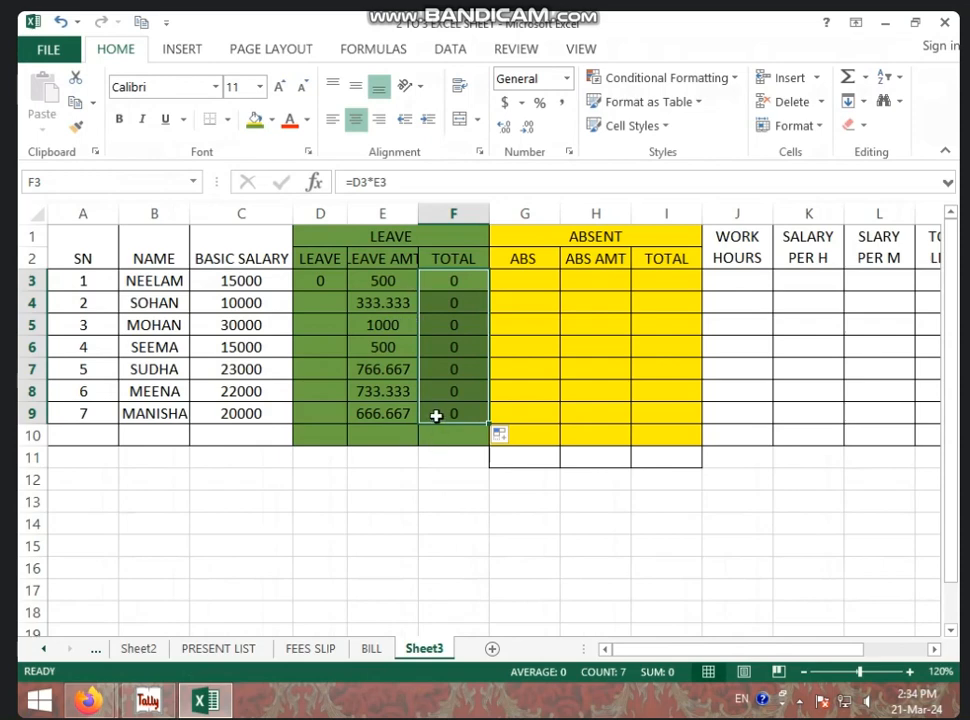
Step: Enter the leave counts 2, 3, 1, 5, 3, 0 and 2 for the seven employees in D3:D9
click(324, 283)
text(2)
key(Return)
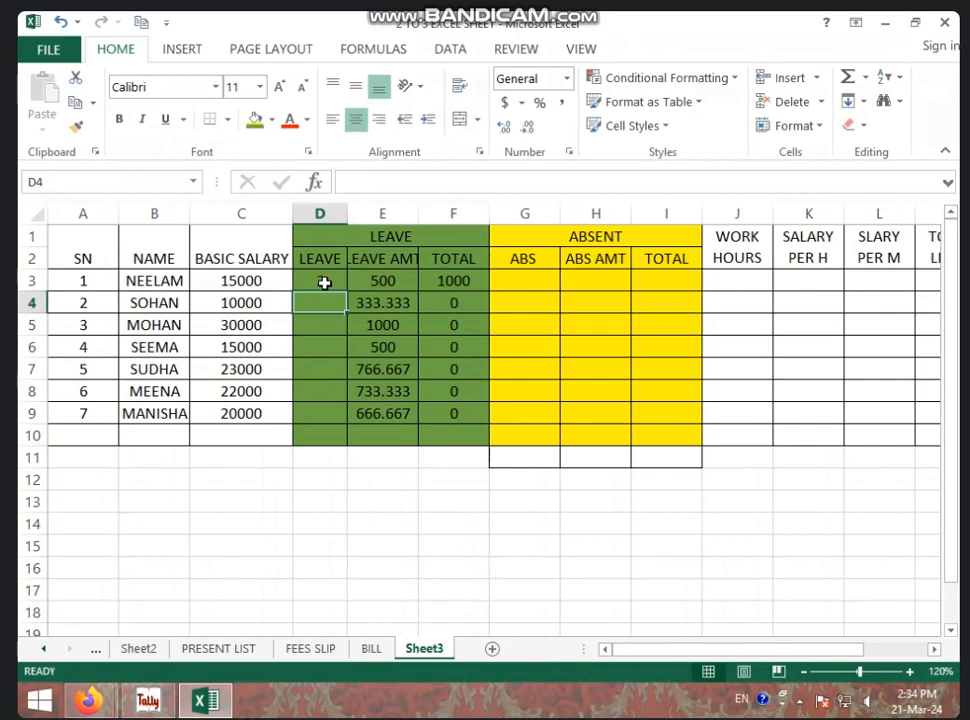
text(3)
key(Return)
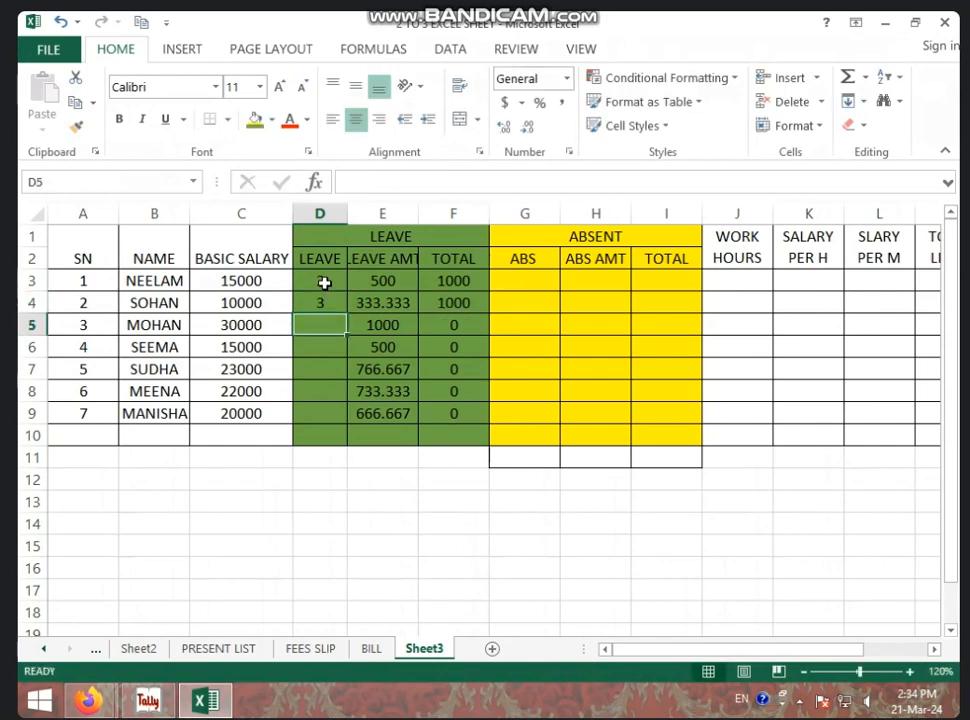
text(1)
key(Return)
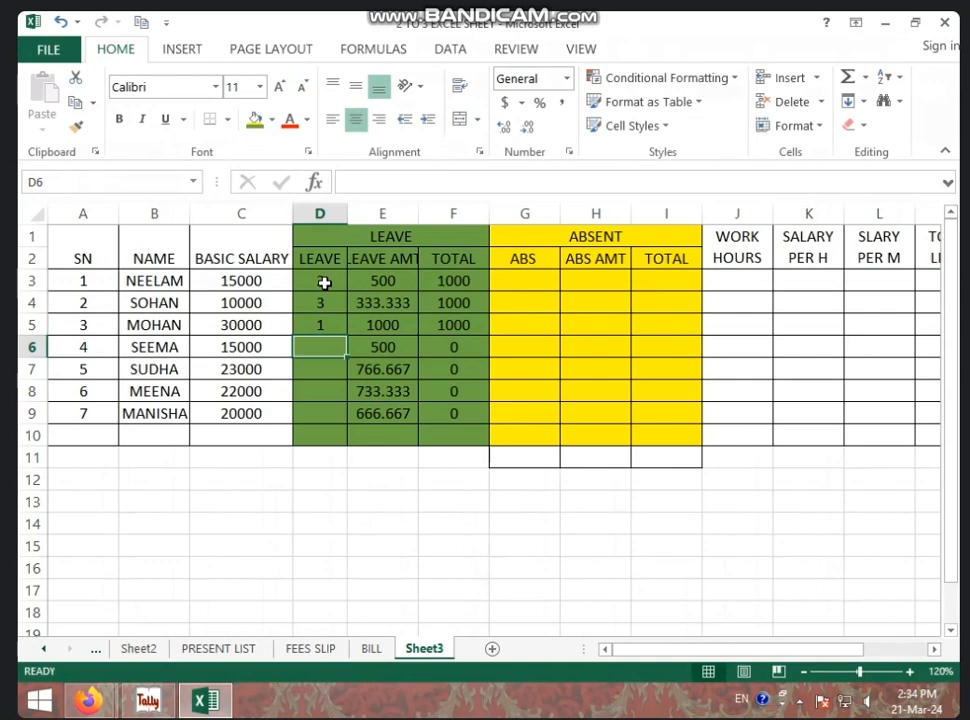
text(5)
key(Return)
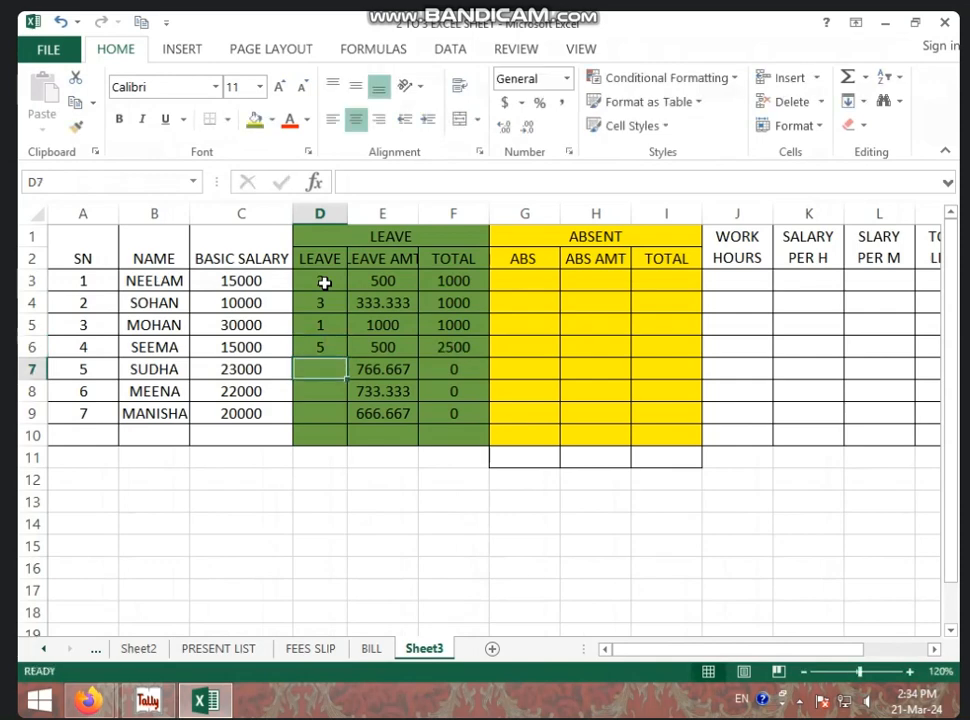
text(3)
key(Return)
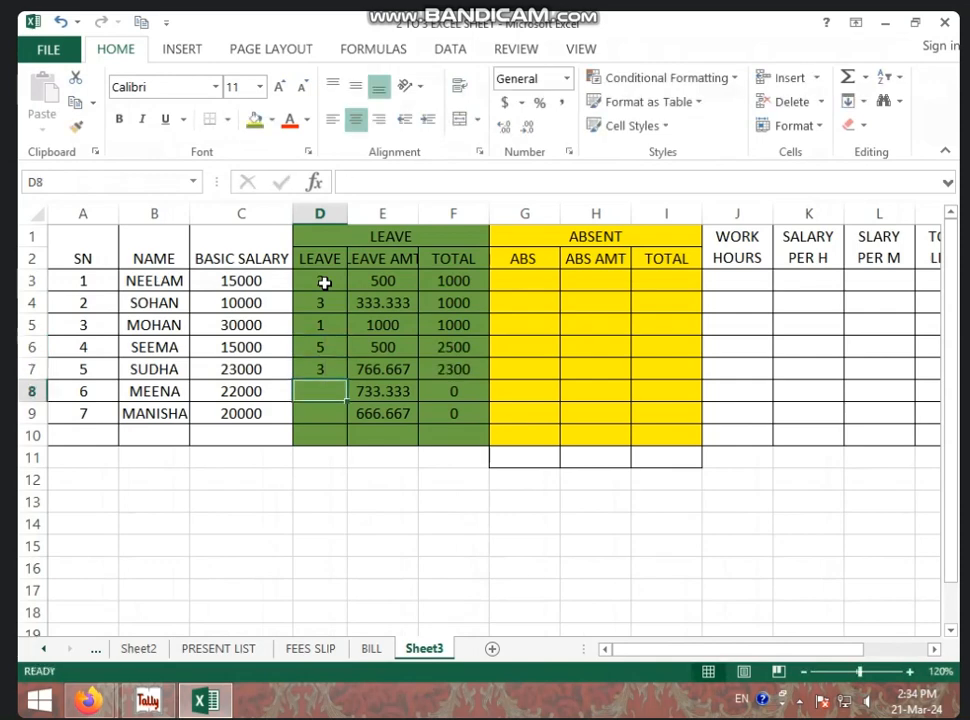
text(0)
key(Return)
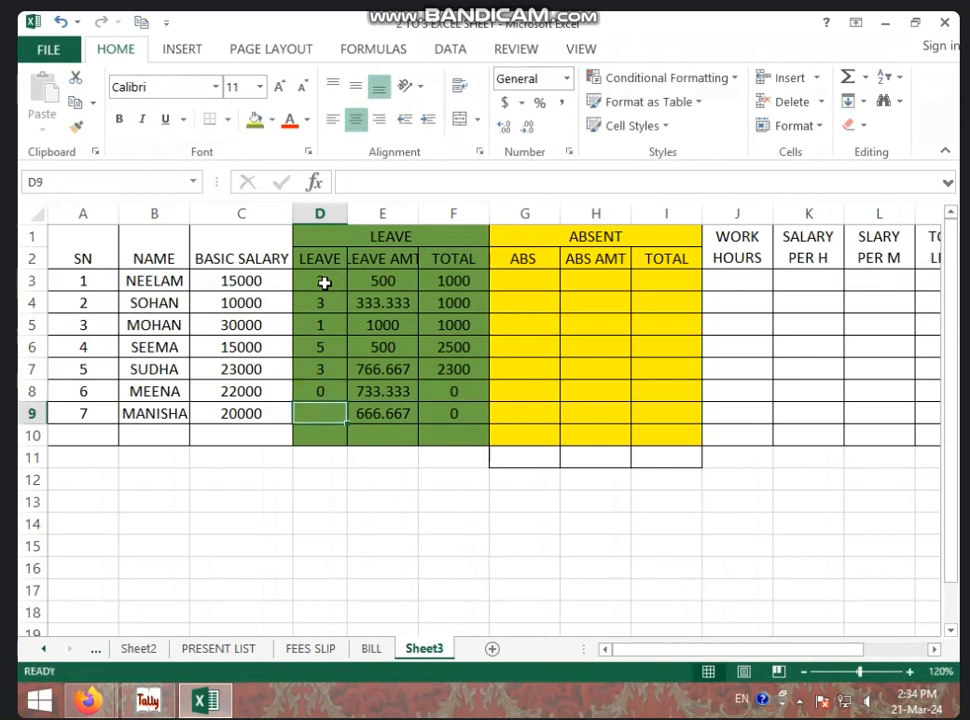
text(2)
key(Return)
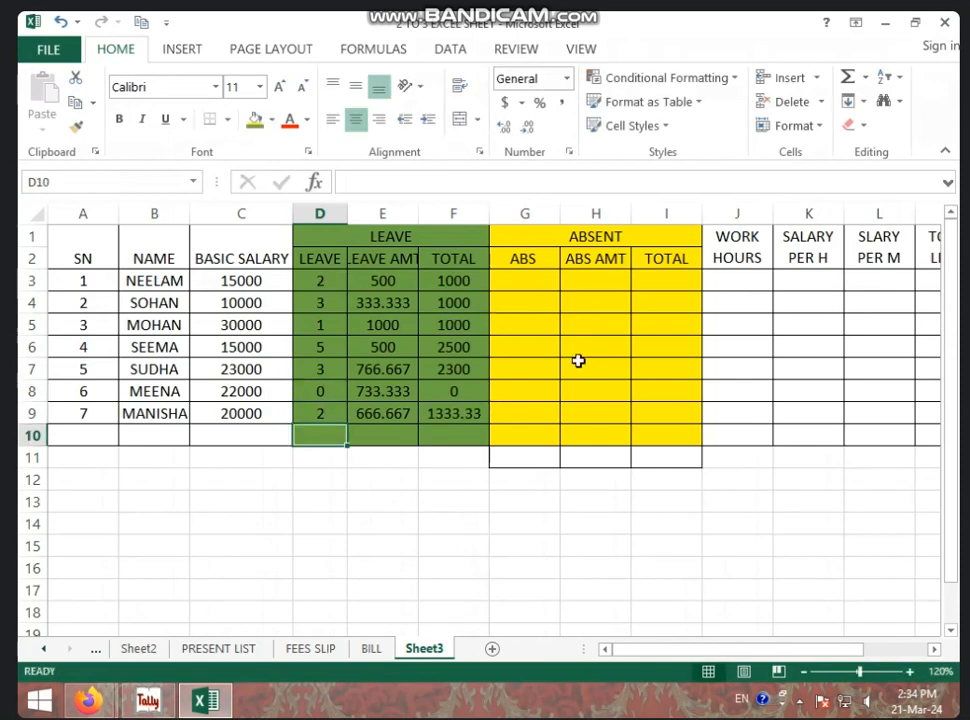
click(519, 287)
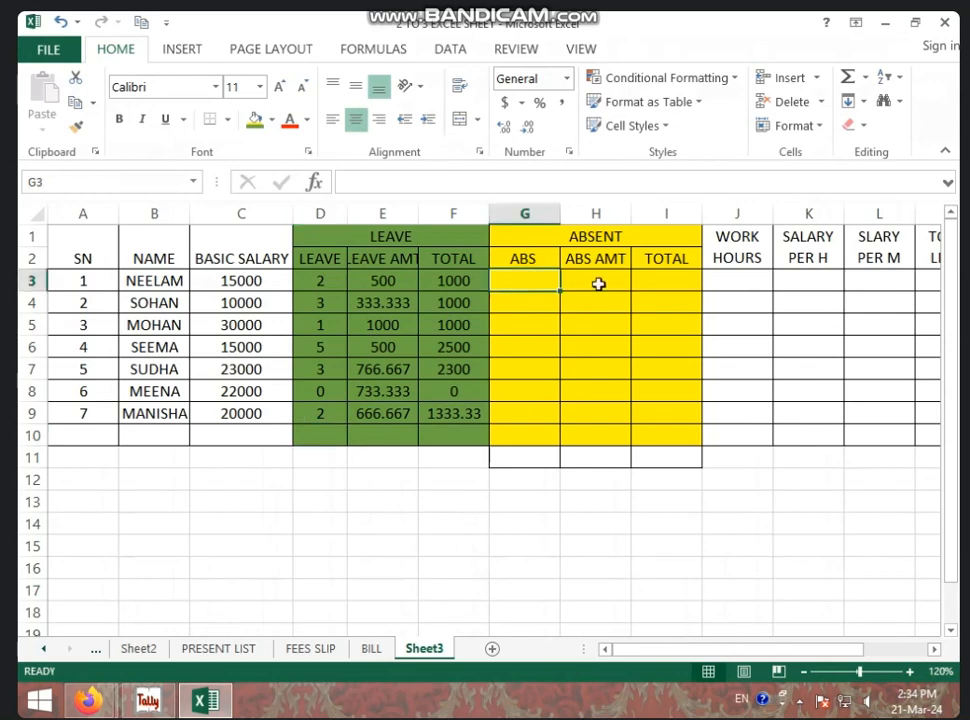
click(308, 214)
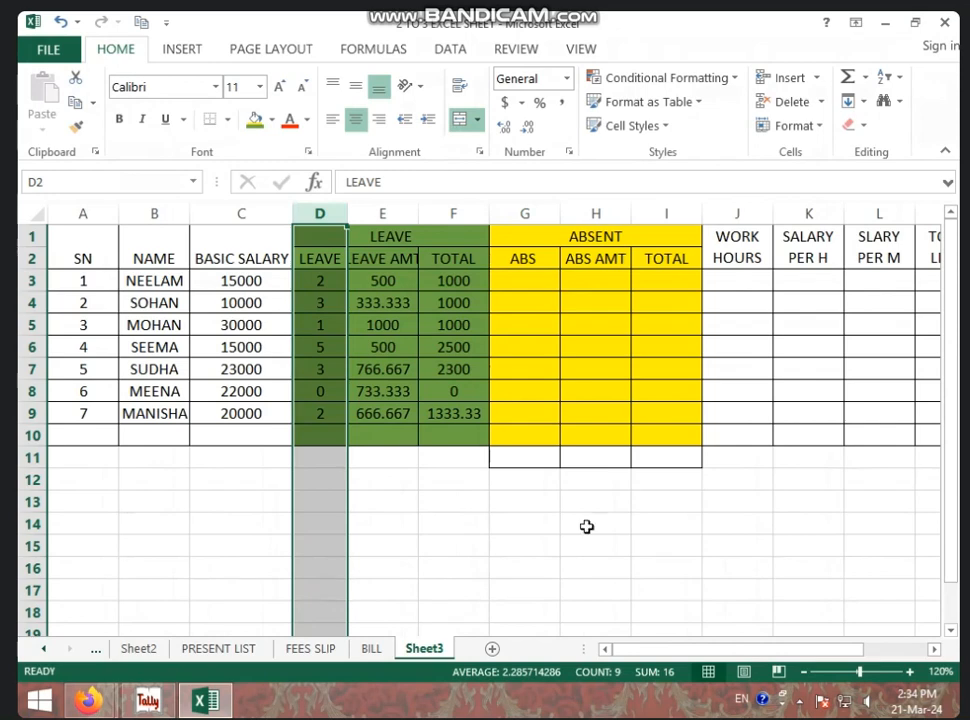
click(533, 216)
drag(535, 218, 535, 214)
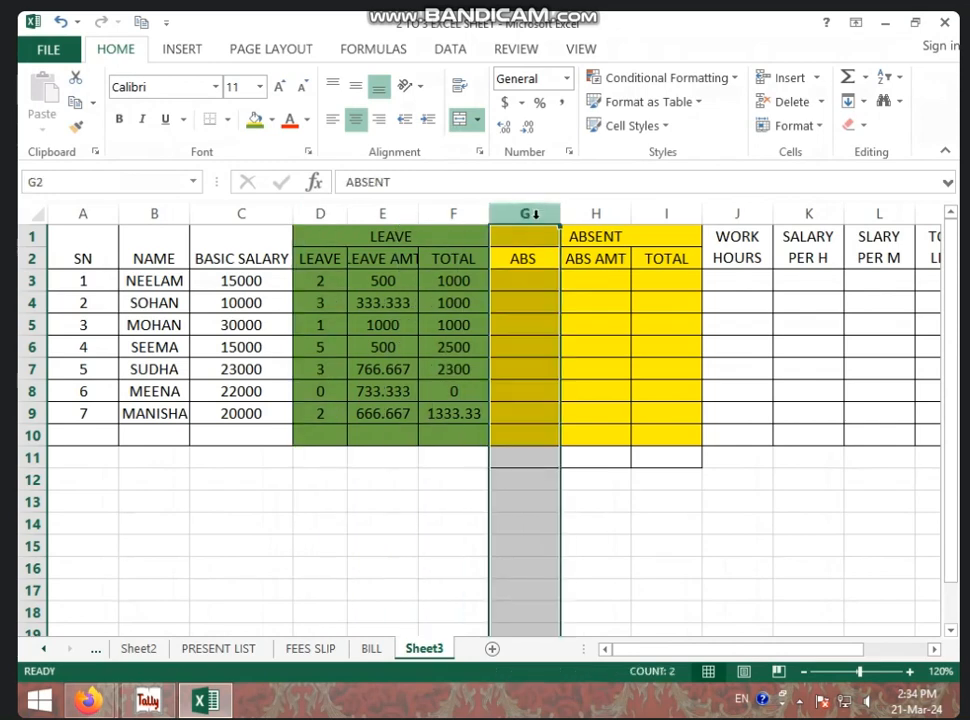
Step: Calculate the first employee's absence amount per day in H3 with the formula =C3/30
click(590, 289)
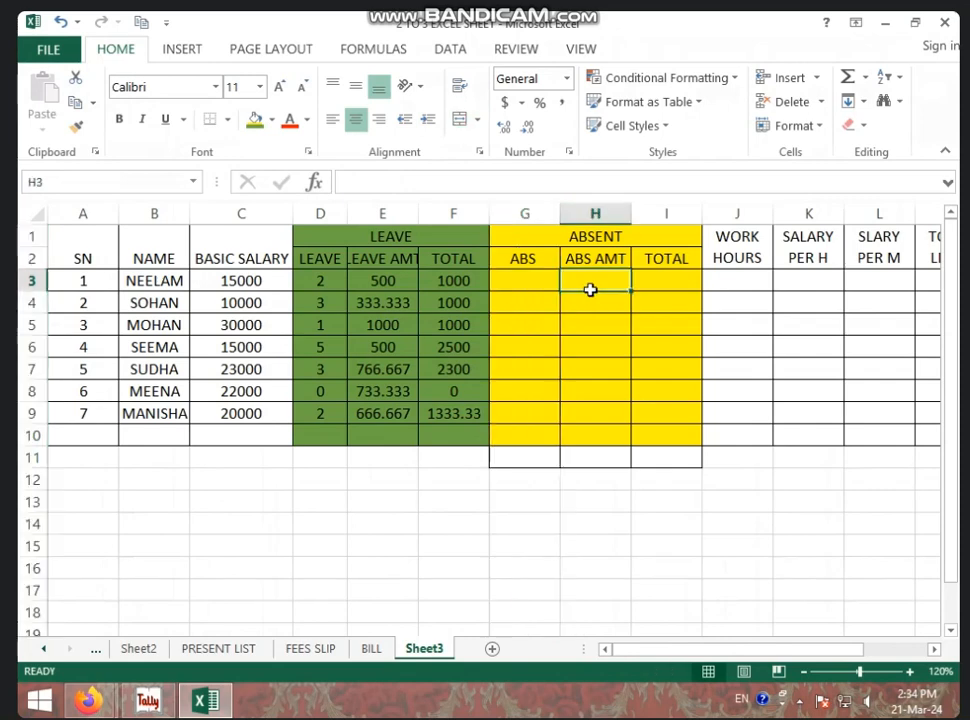
text(=)
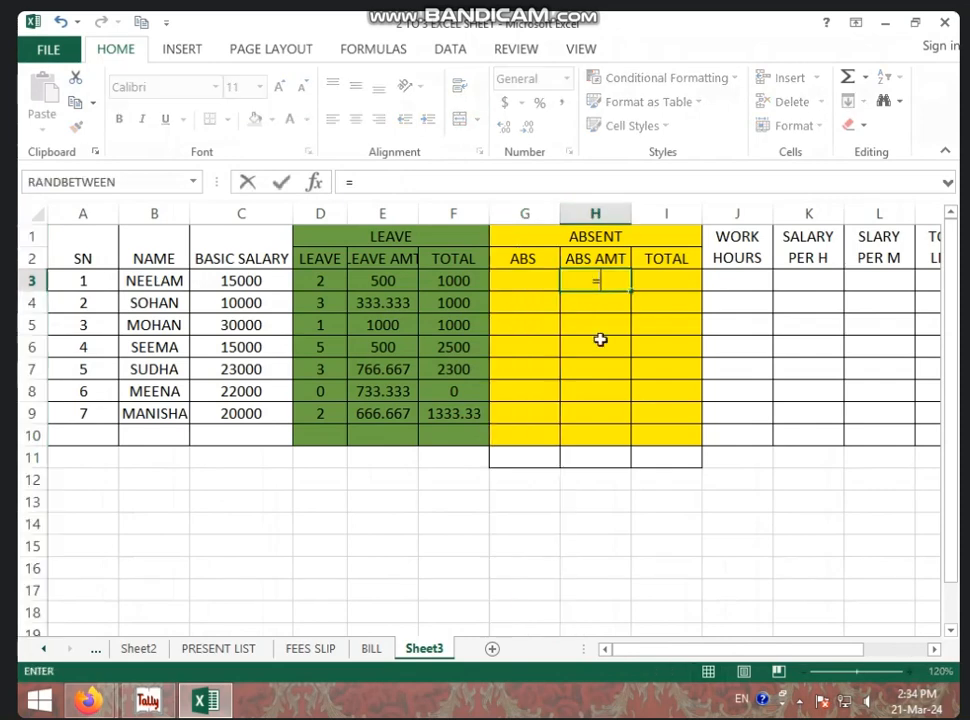
click(233, 282)
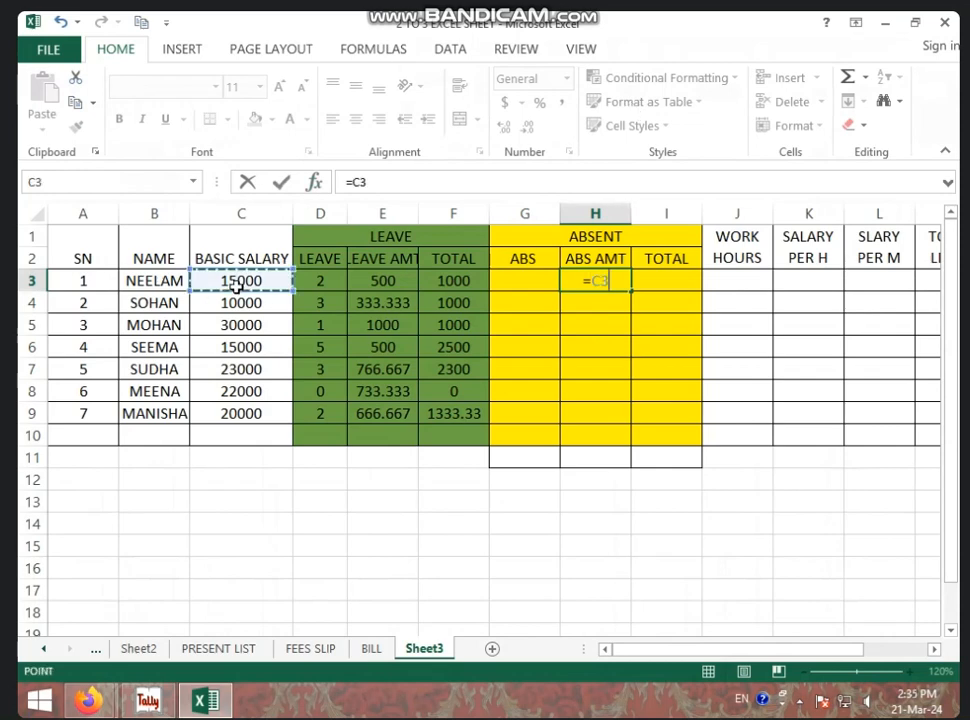
text(/31)
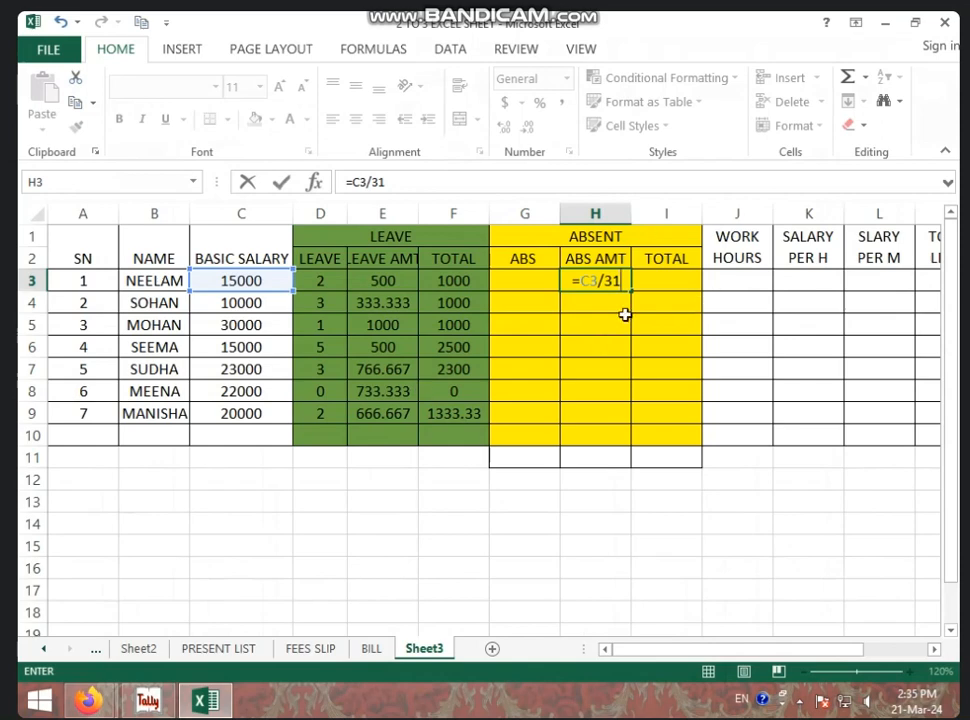
text(*2)
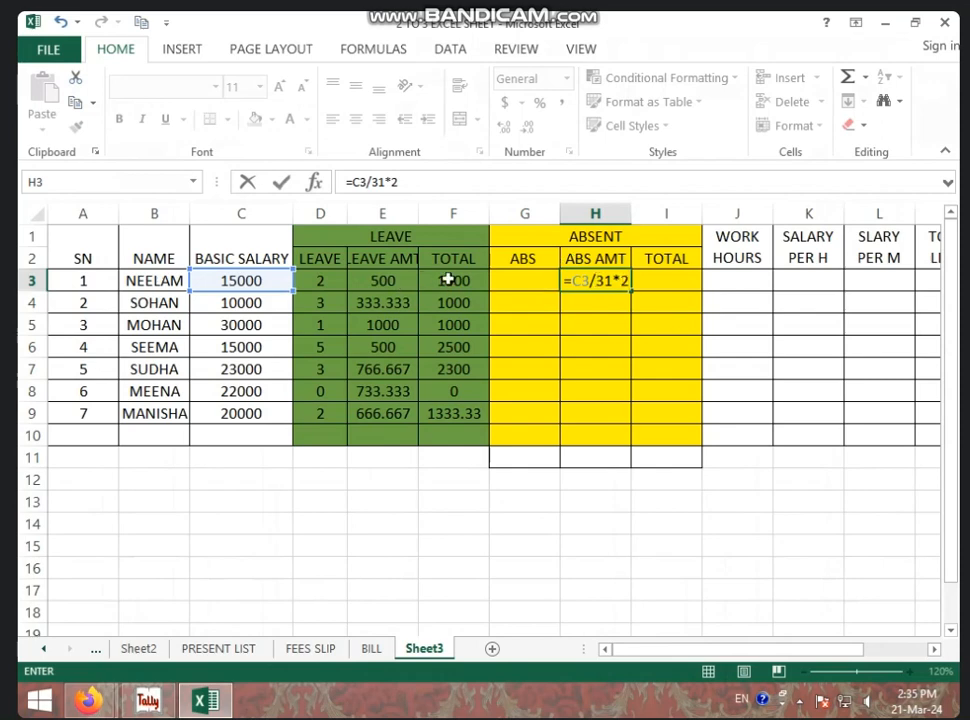
key(BackSpace)
key(BackSpace)
key(BackSpace)
key(BackSpace)
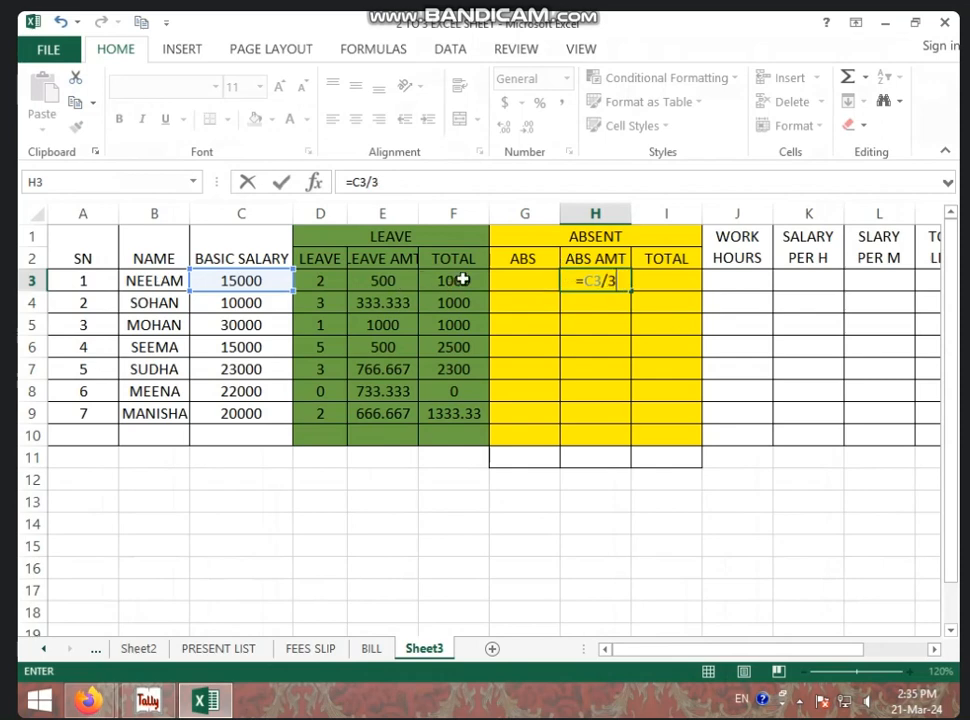
text(30)
key(Return)
Step: Double the first employee's absence amount by extending the formula in H3 to =C3/30*2
click(610, 284)
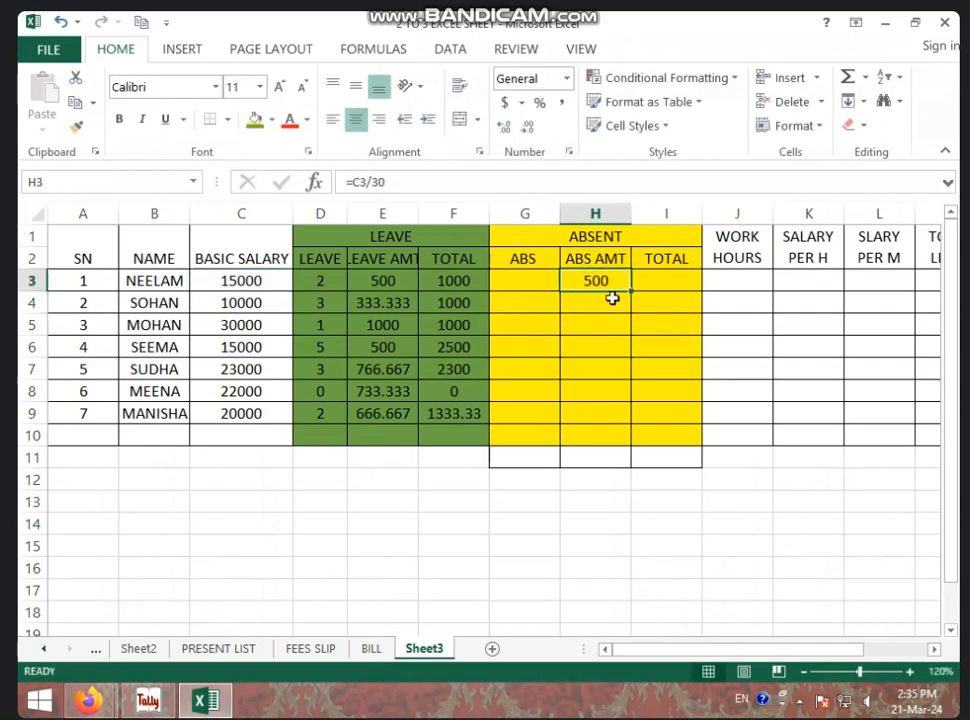
click(403, 181)
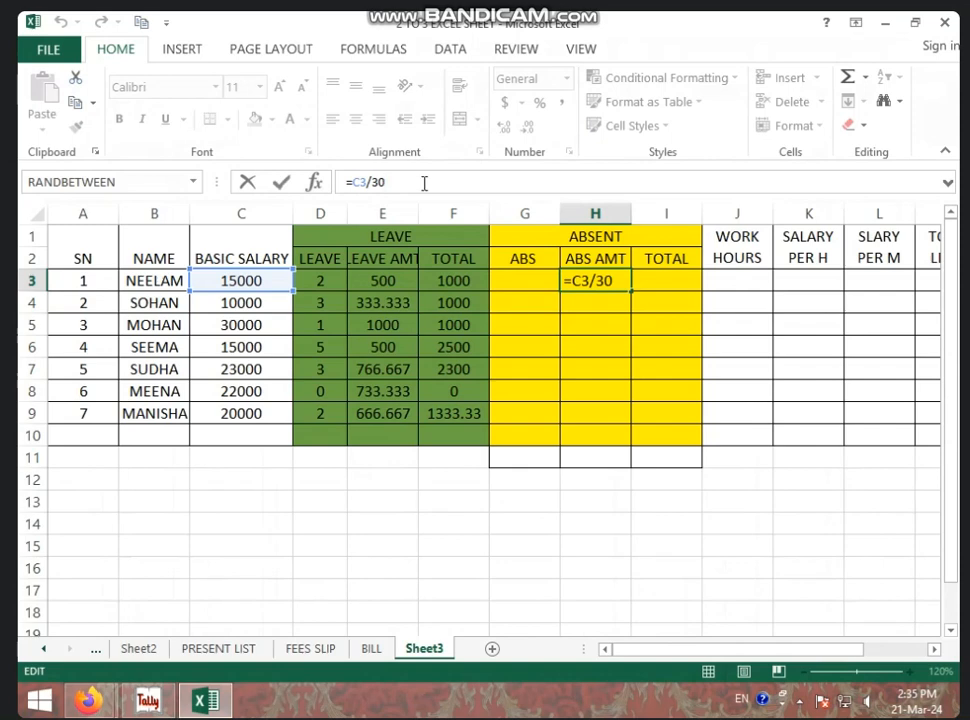
text(*)
key(Return)
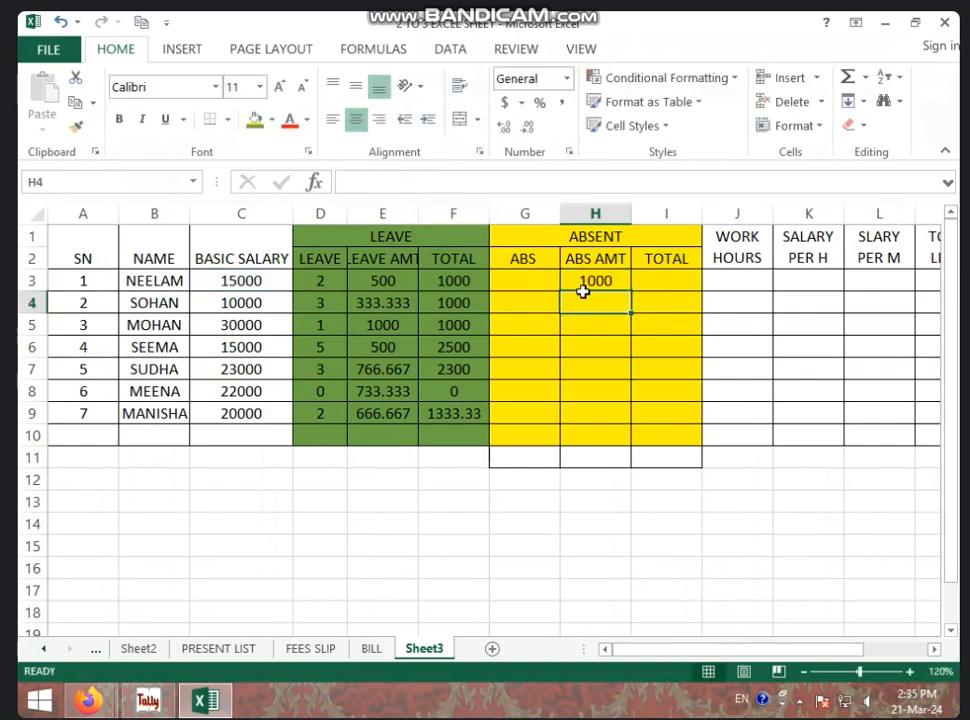
click(588, 278)
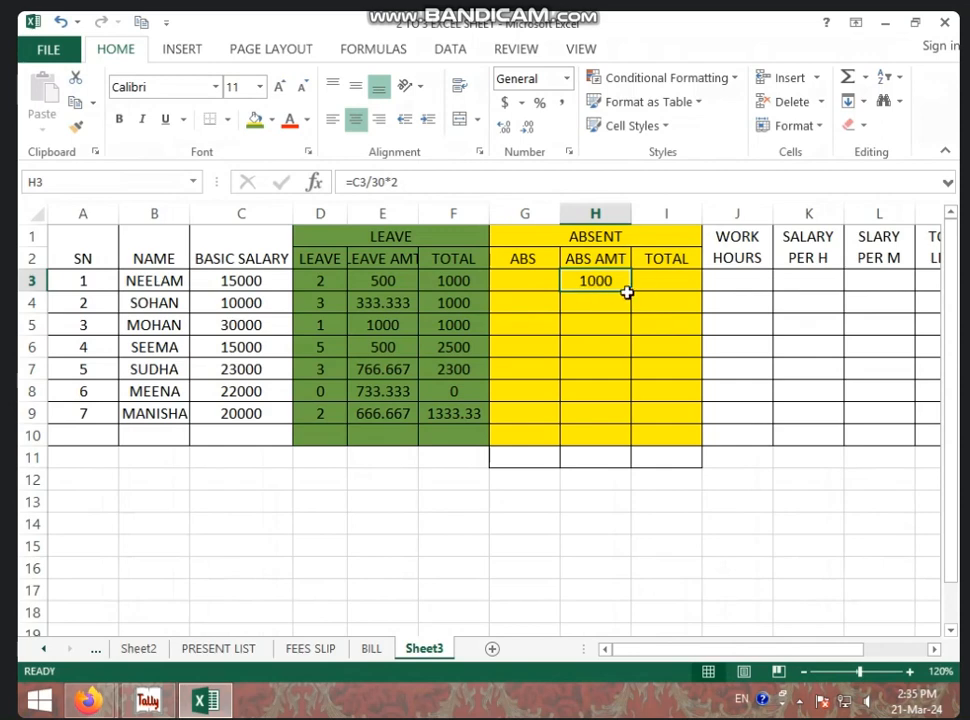
Step: Enter the absence counts 2, 1, 0, 0, 1, 2 and 1 for the seven employees in G3:G9
click(525, 287)
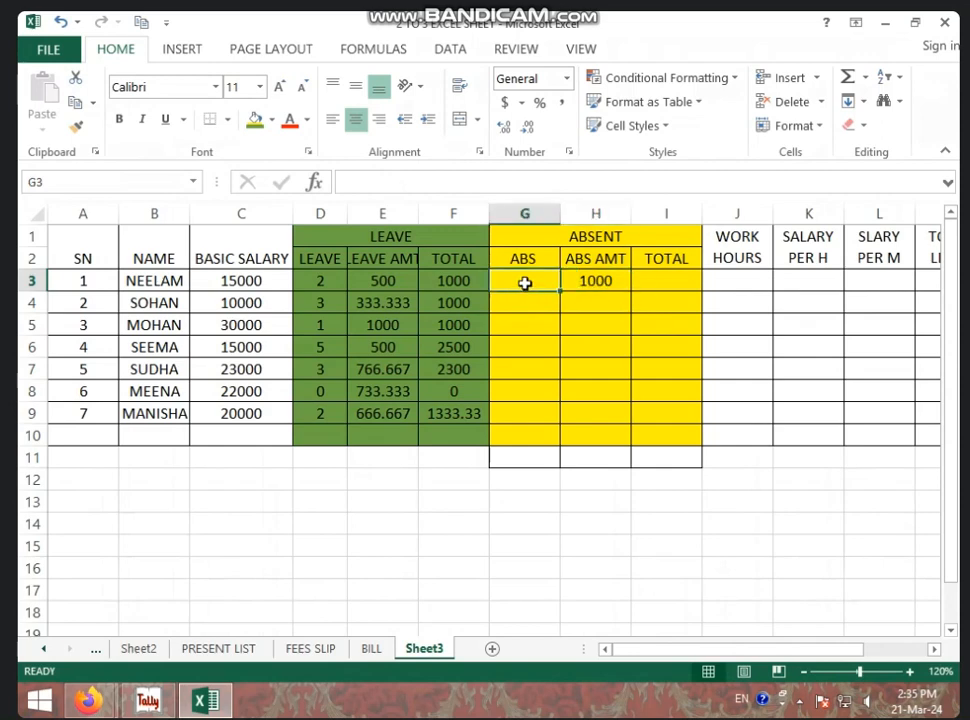
drag(525, 283, 536, 443)
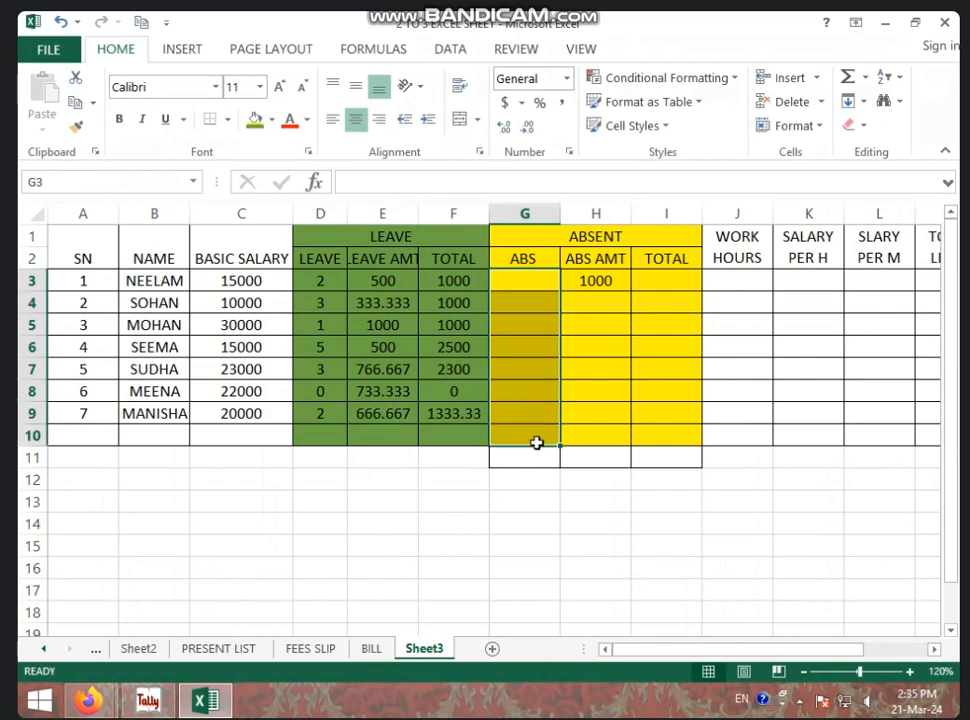
click(663, 281)
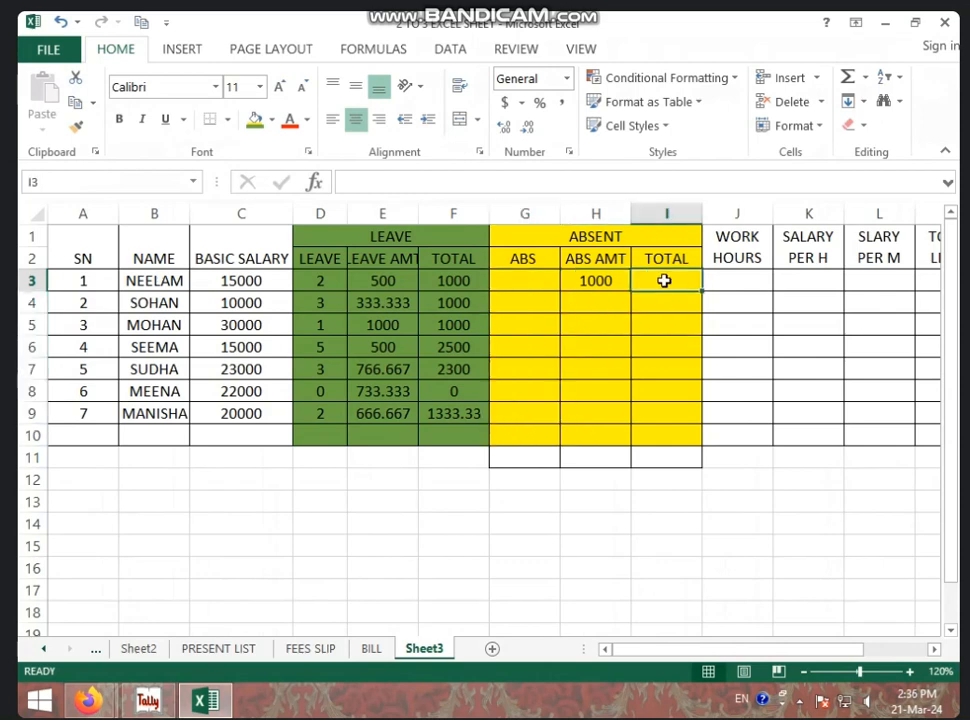
click(498, 280)
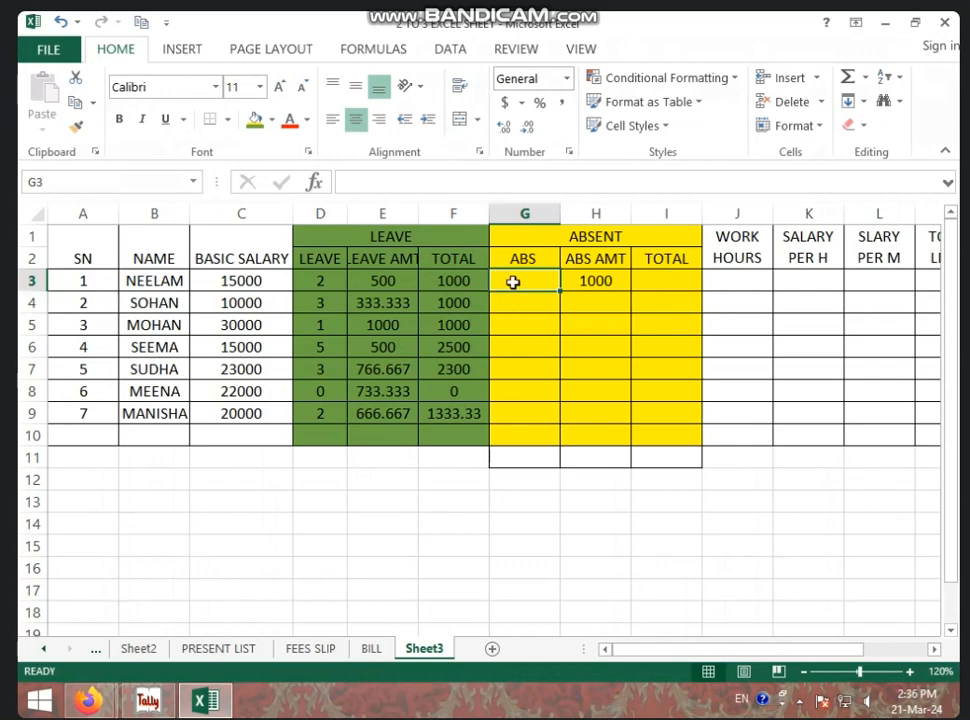
text(2)
key(Return)
text(1)
key(Return)
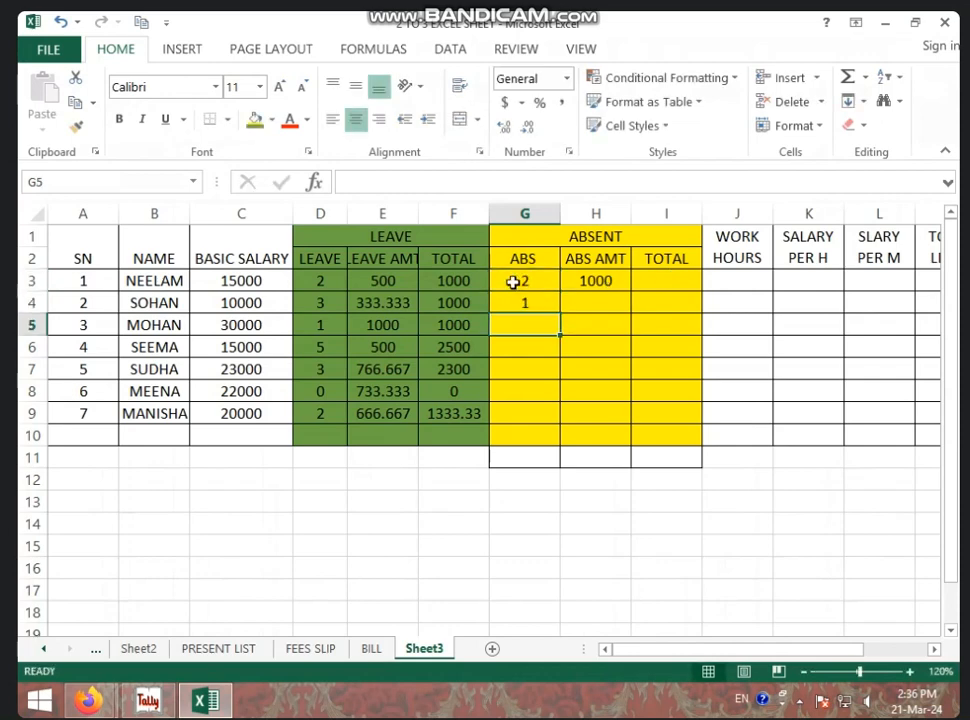
text(0)
key(Return)
text(0)
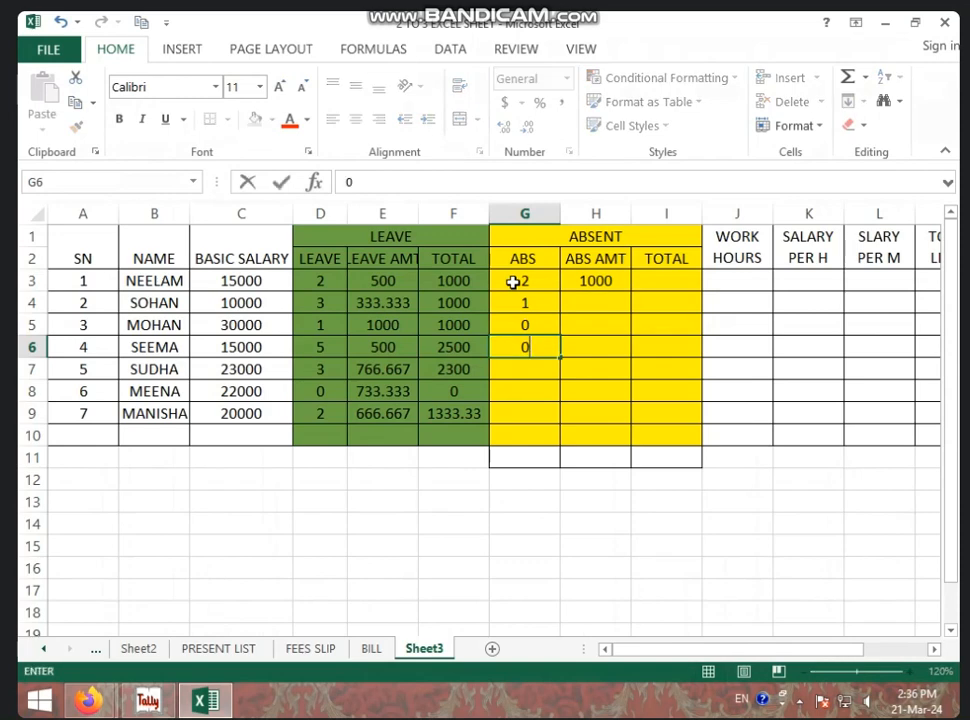
key(Return)
text(3)
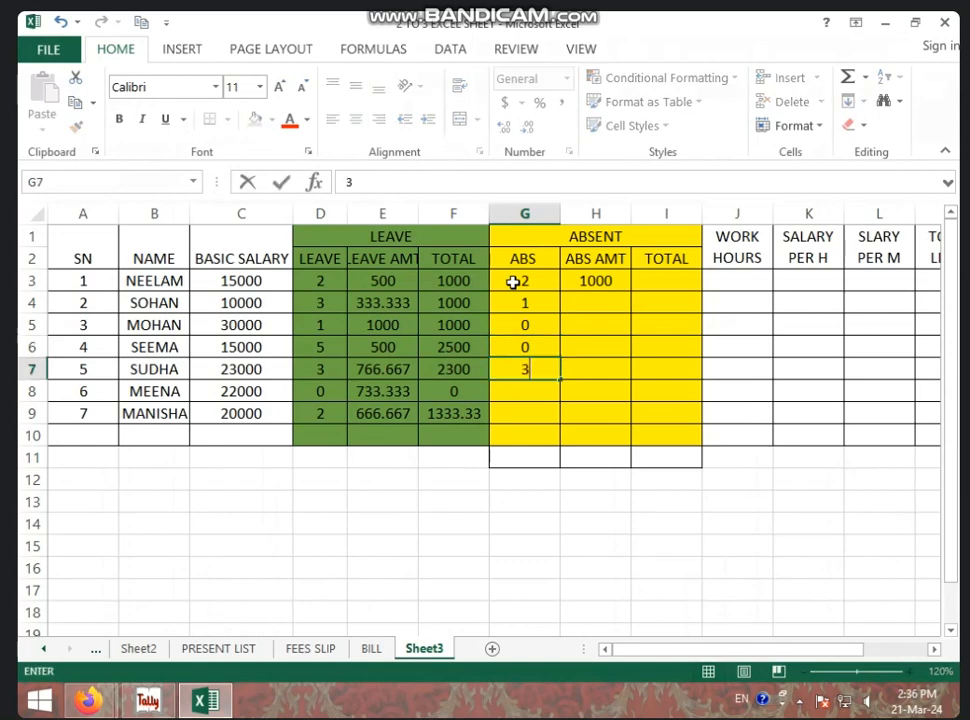
key(BackSpace)
key(Return)
text(2)
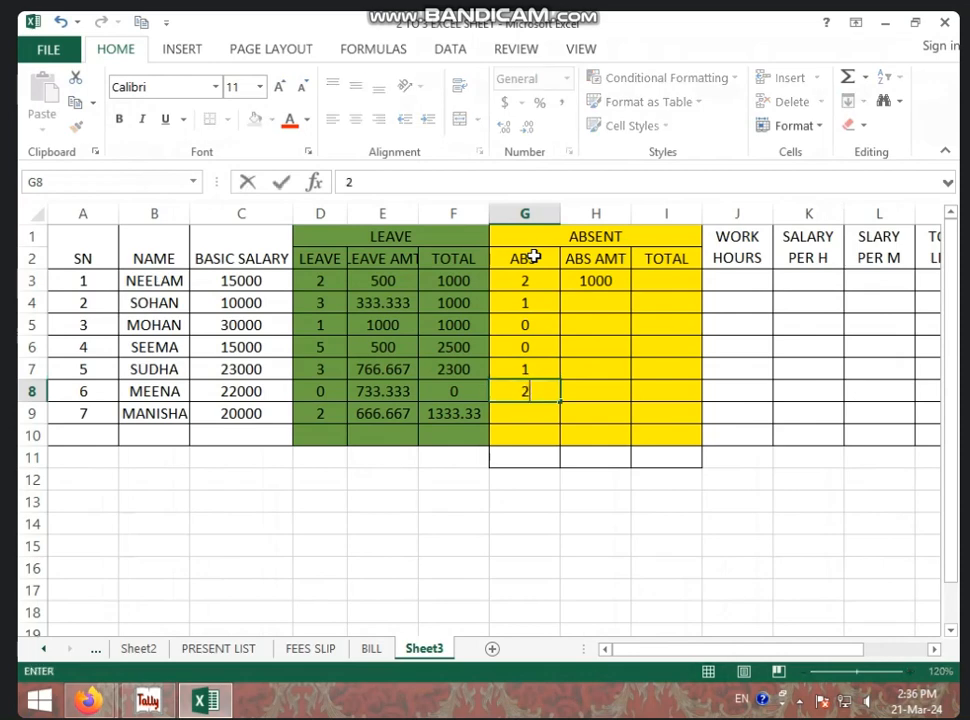
key(Return)
text(1)
key(Return)
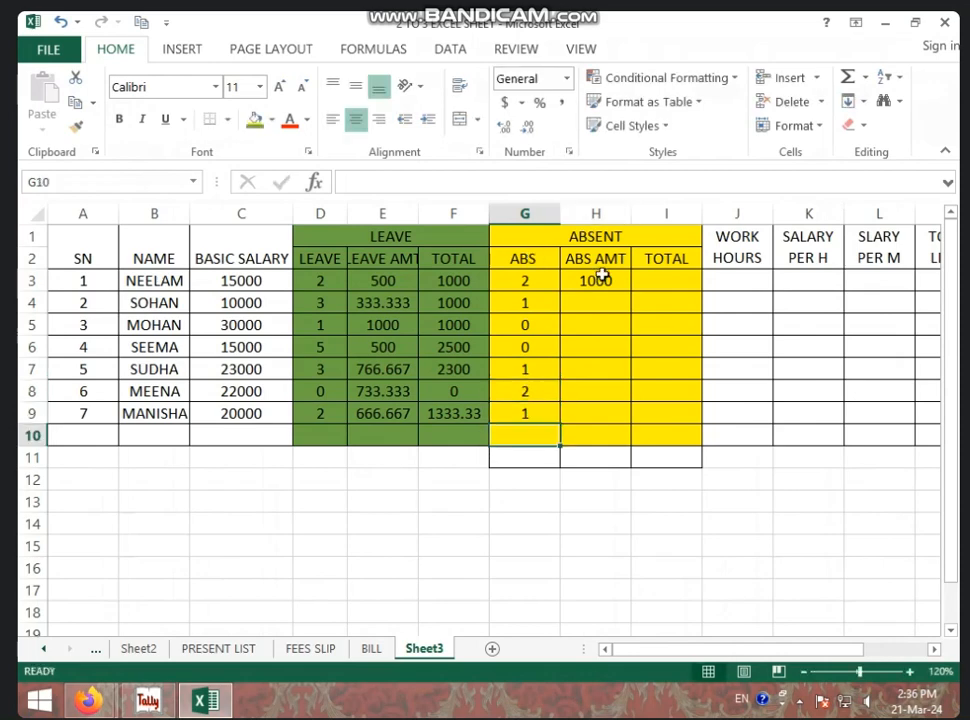
Step: Fill the absence amount formula from H3 down to H9 for the remaining employees
click(604, 276)
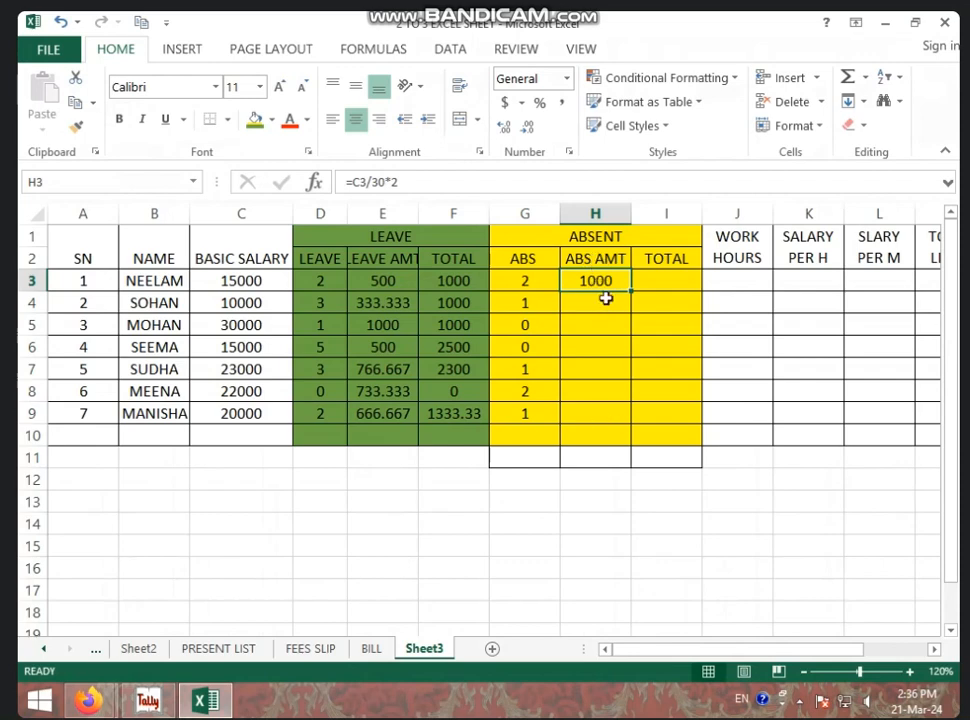
drag(632, 290, 632, 421)
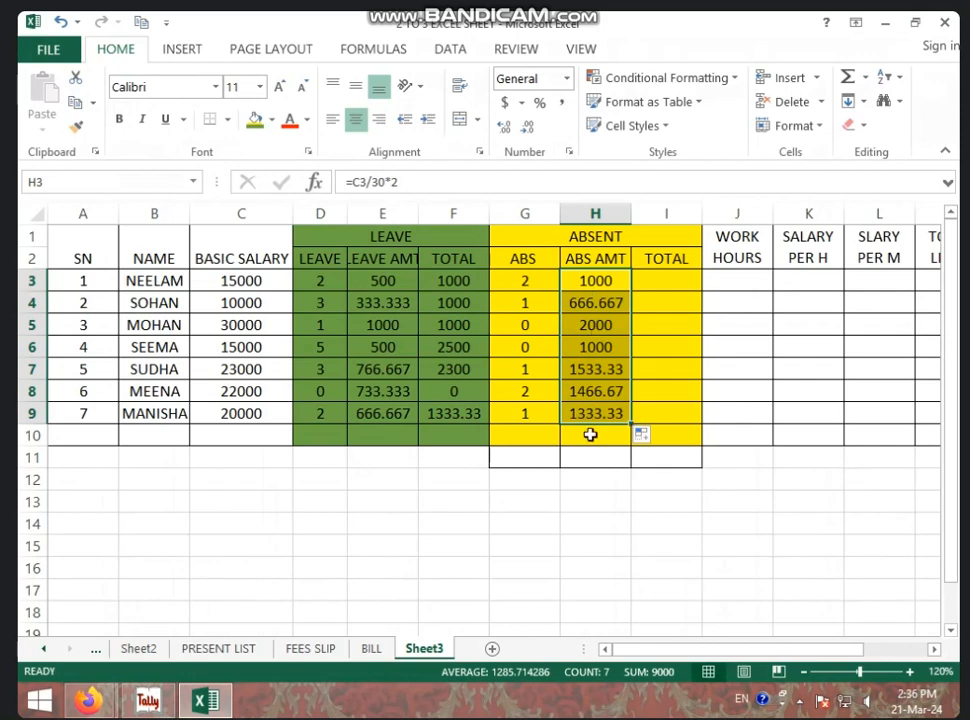
click(768, 328)
click(671, 278)
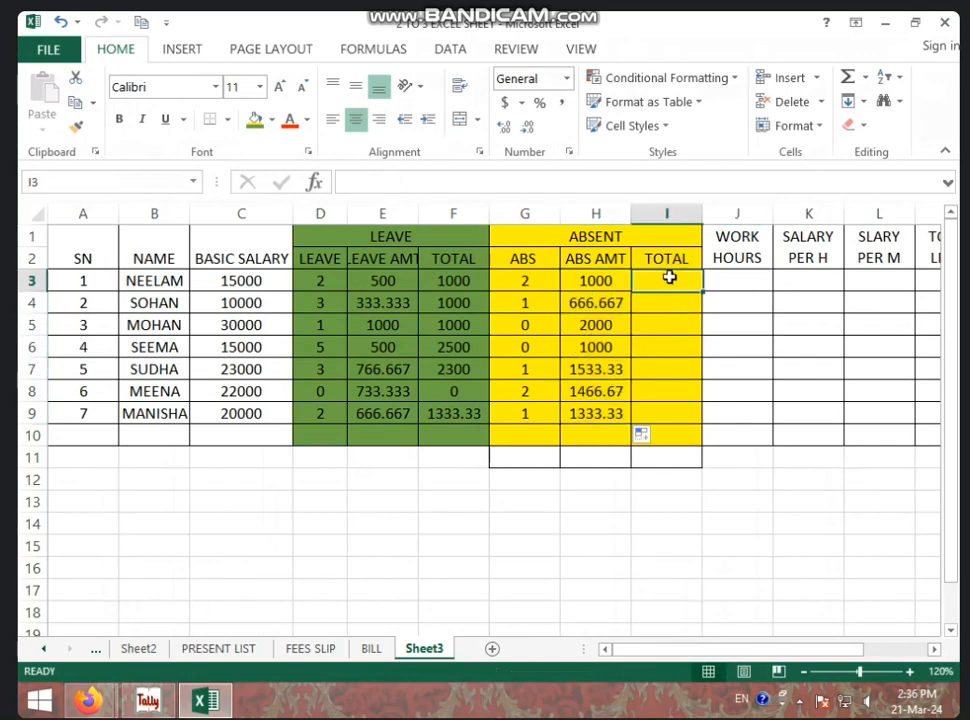
Step: Calculate the first employee's absence total in I3 with the formula =G3*H3
click(466, 298)
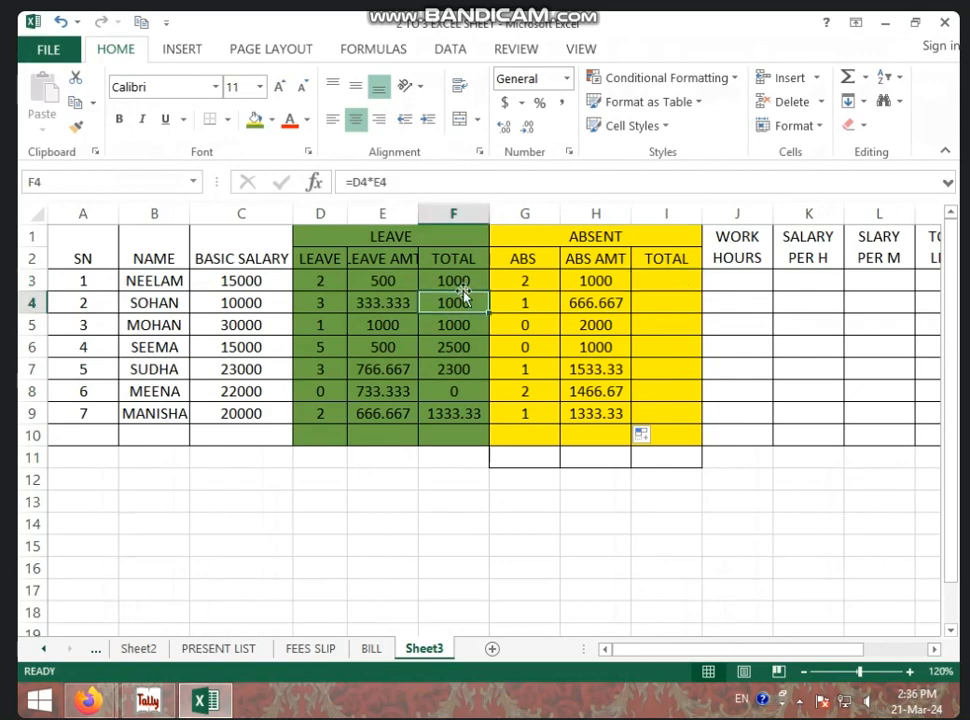
click(654, 283)
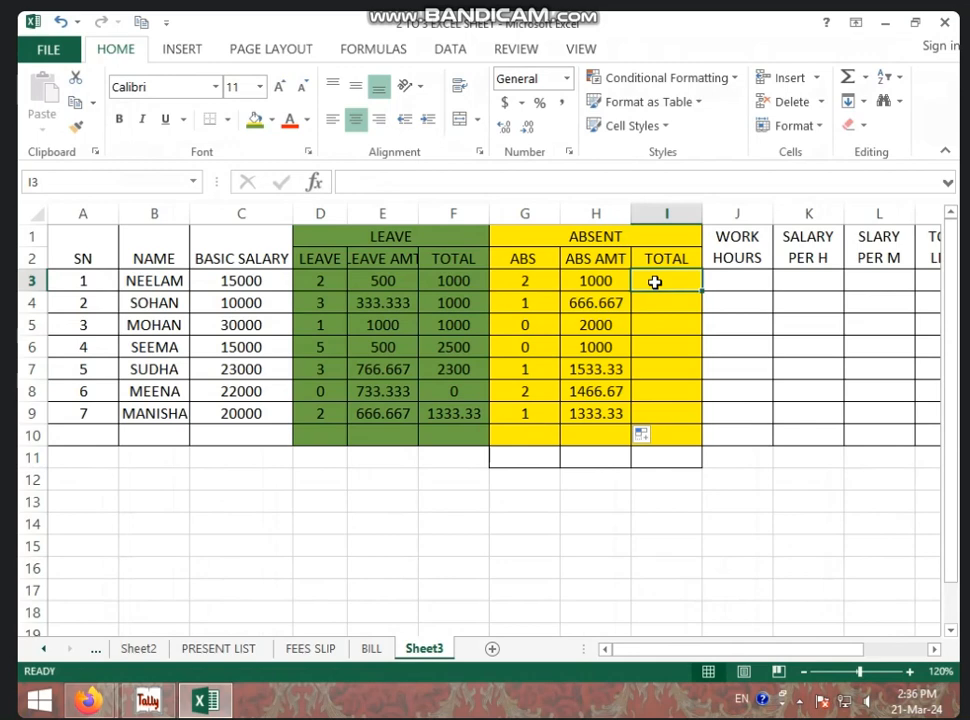
text(=)
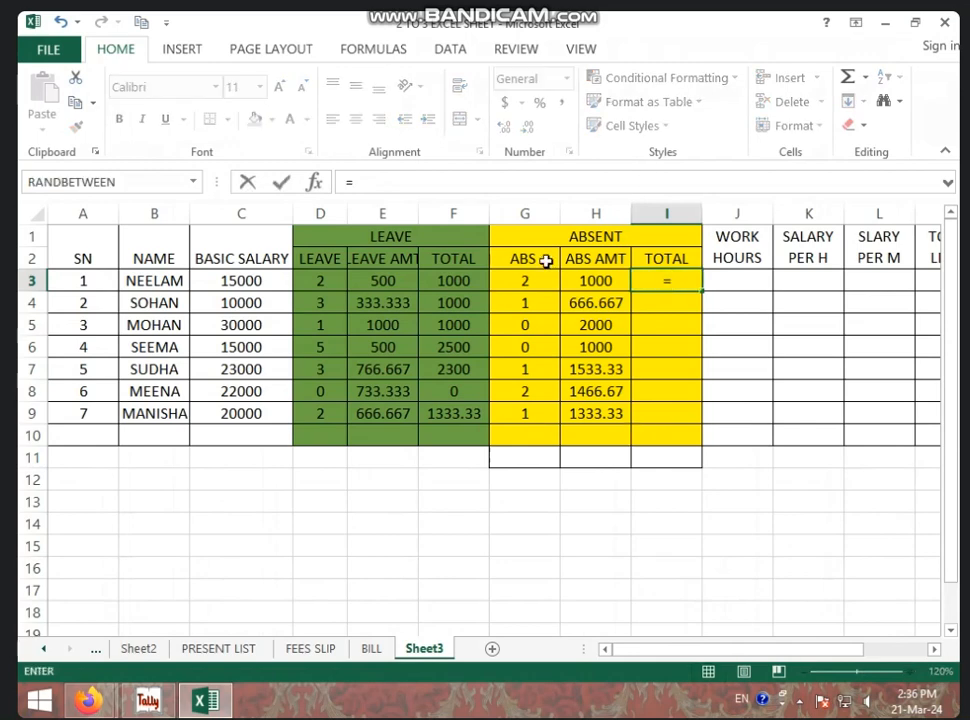
click(536, 285)
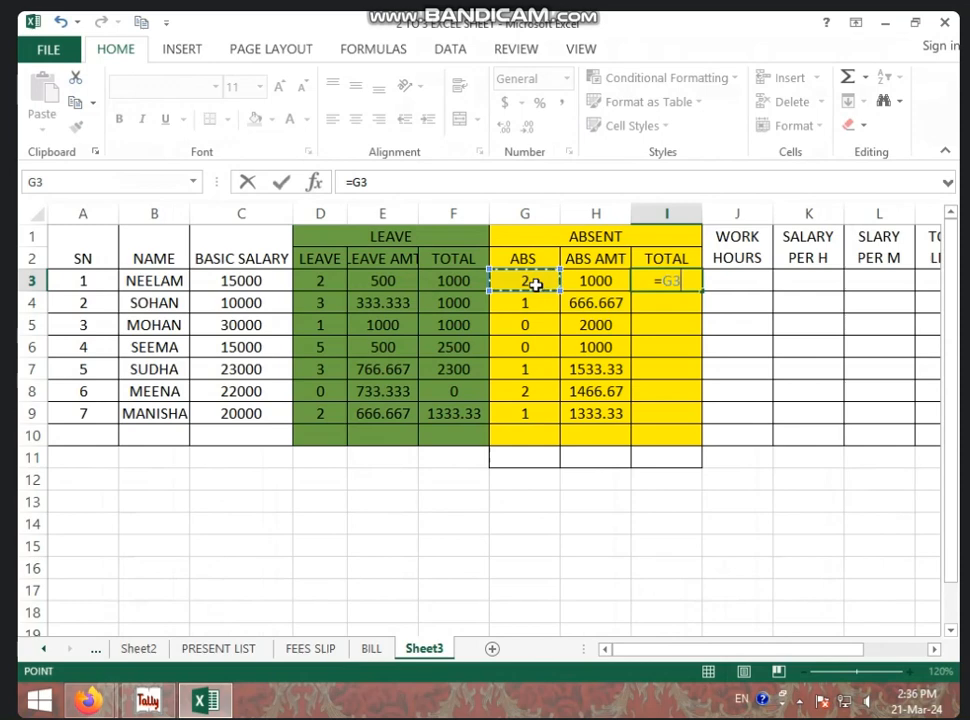
text(*)
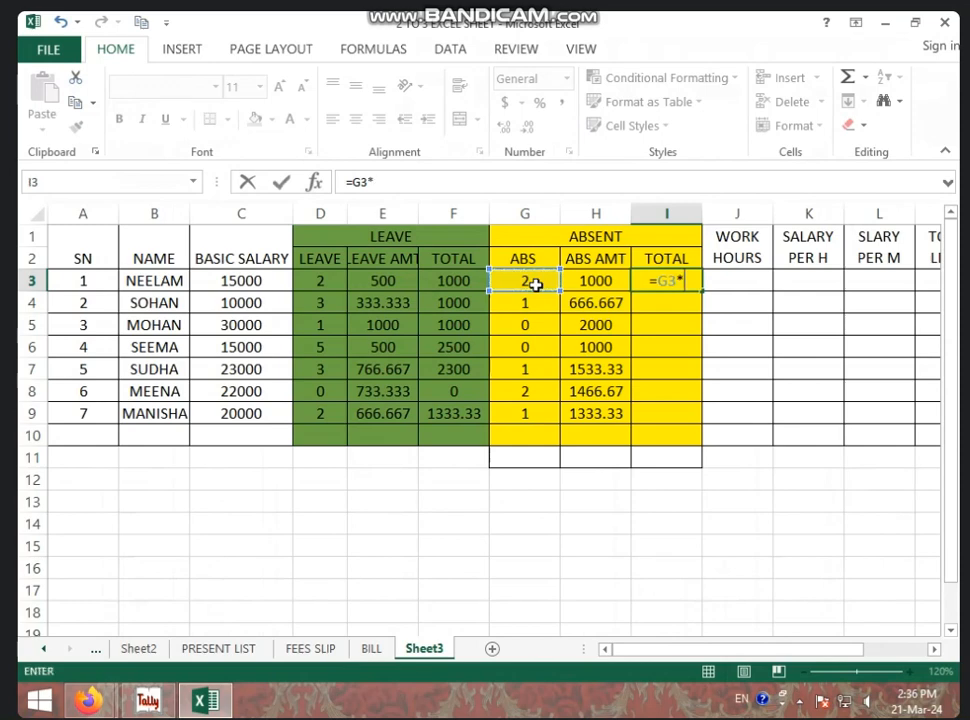
click(612, 280)
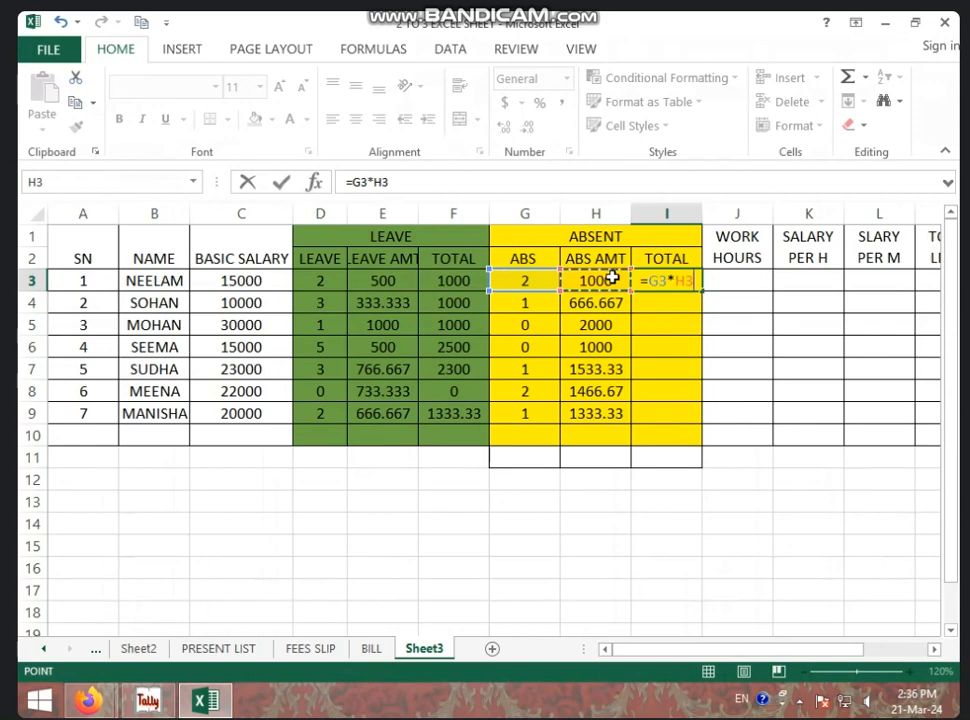
key(Return)
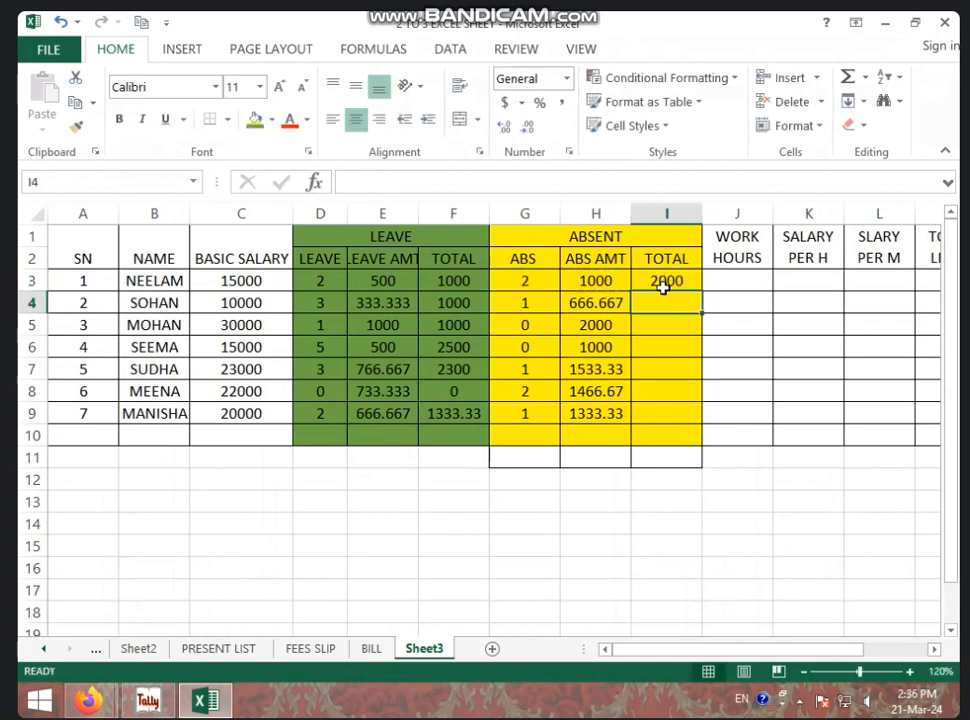
Step: Fill the absence total formula from I3 down to I9 for the remaining employees
click(674, 283)
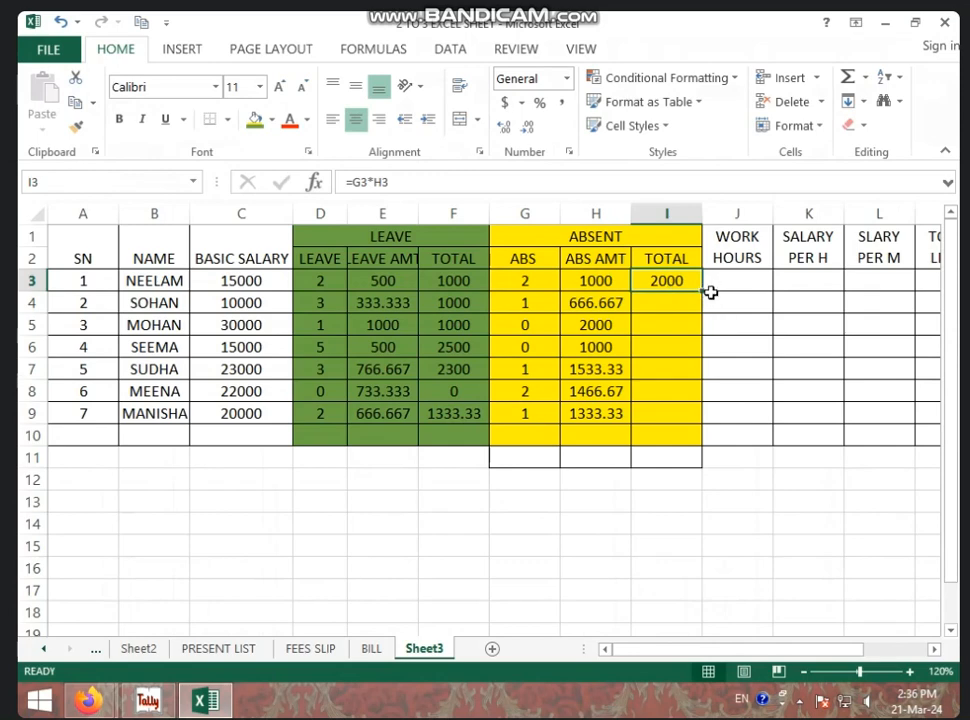
drag(703, 291, 702, 423)
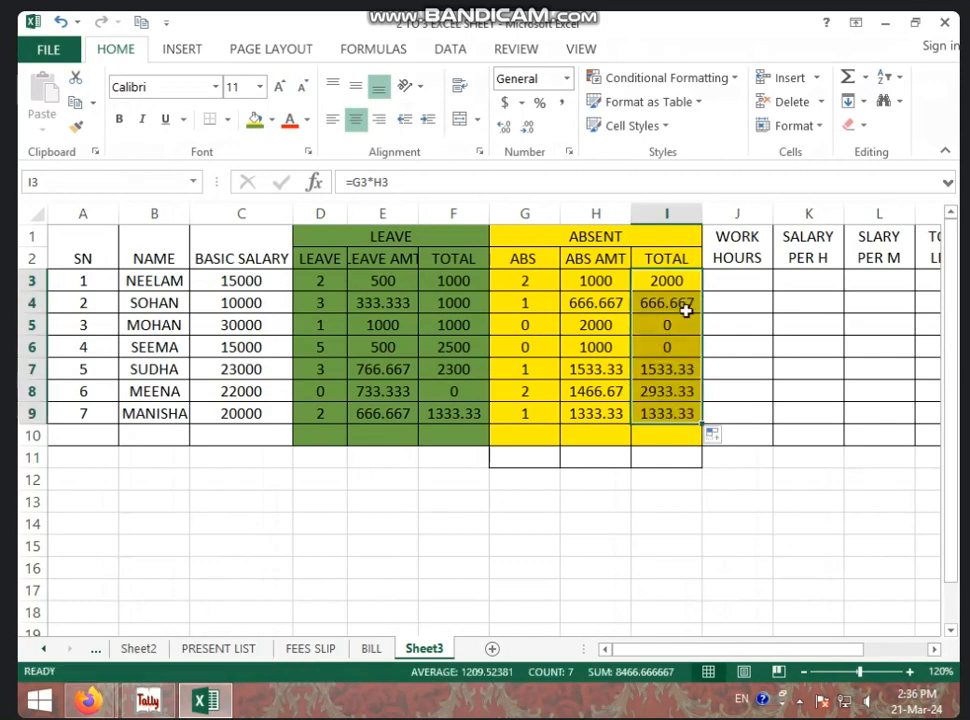
click(545, 328)
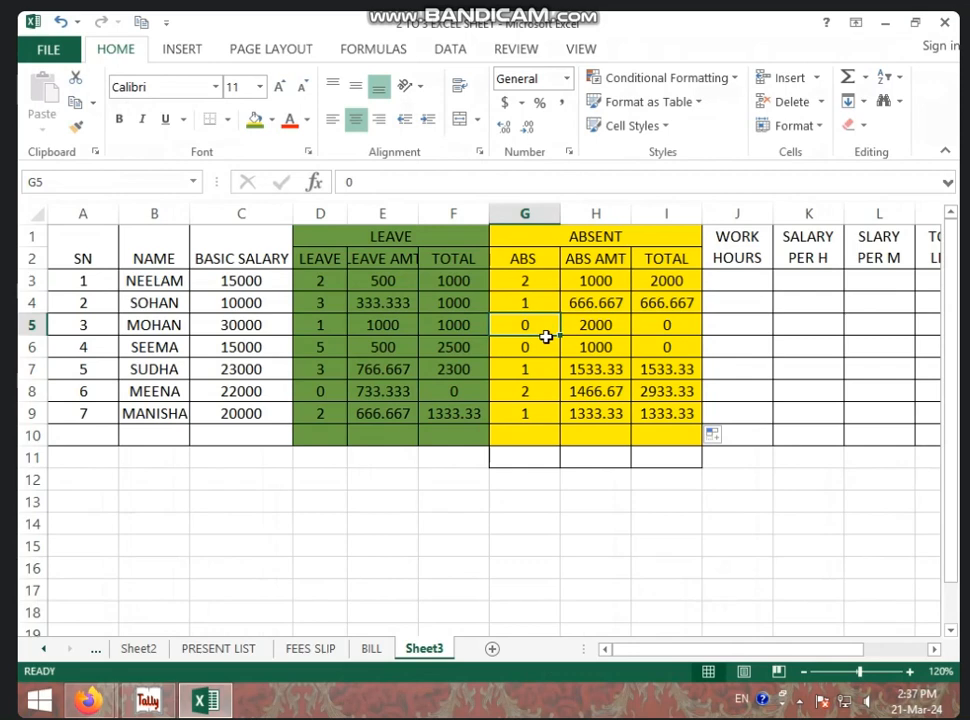
click(679, 330)
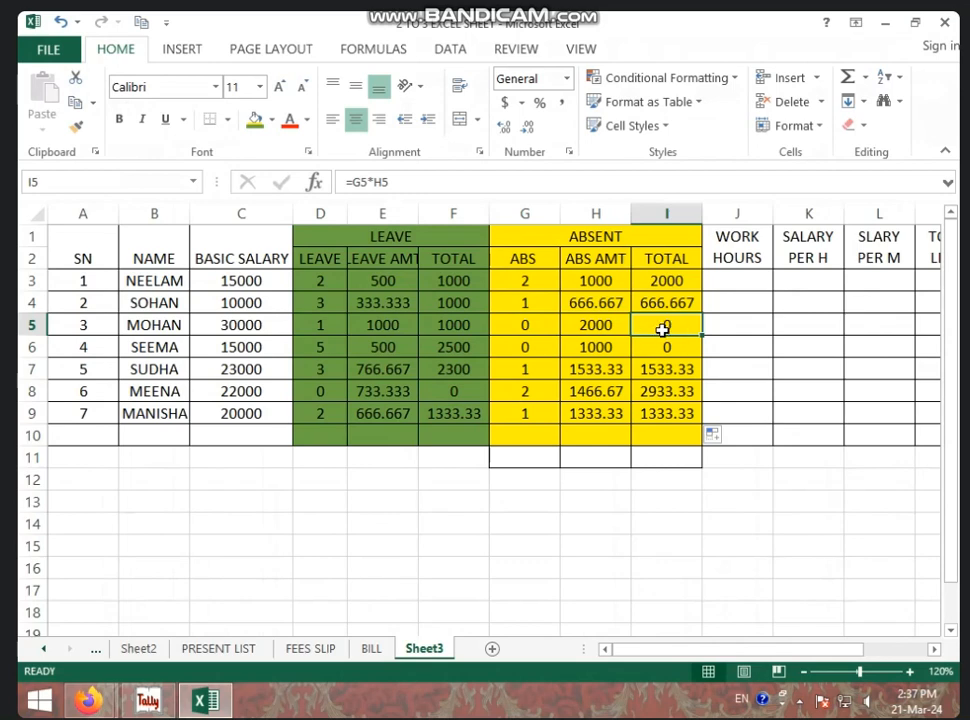
Step: Review the completed leave and absence columns and the empty work hours, salary rate and late columns J to N
click(785, 283)
click(746, 284)
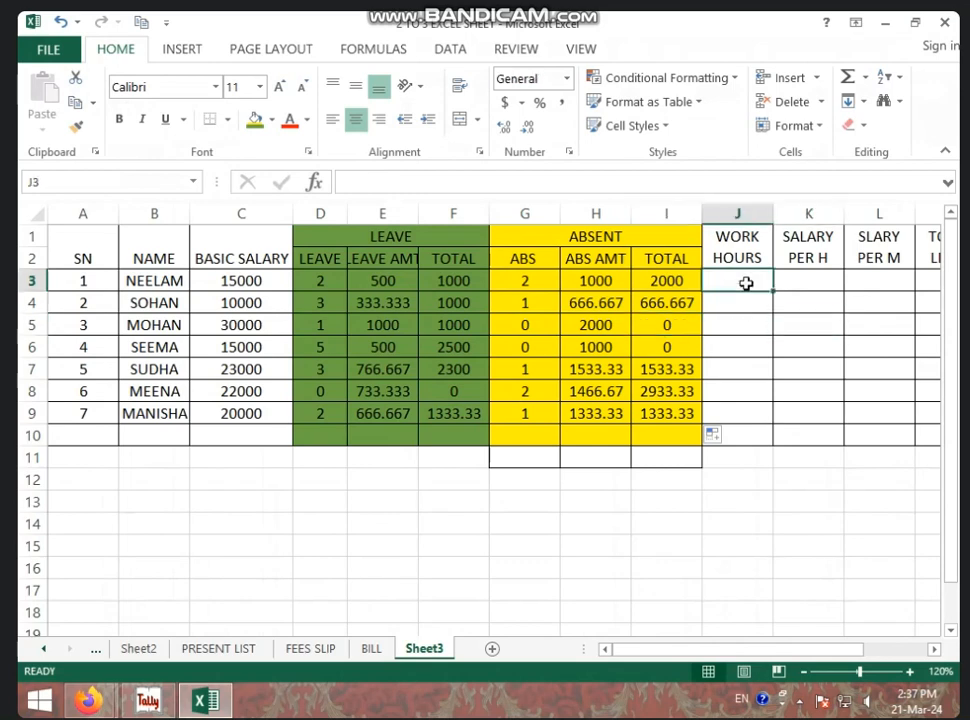
key(Right)
key(Right)
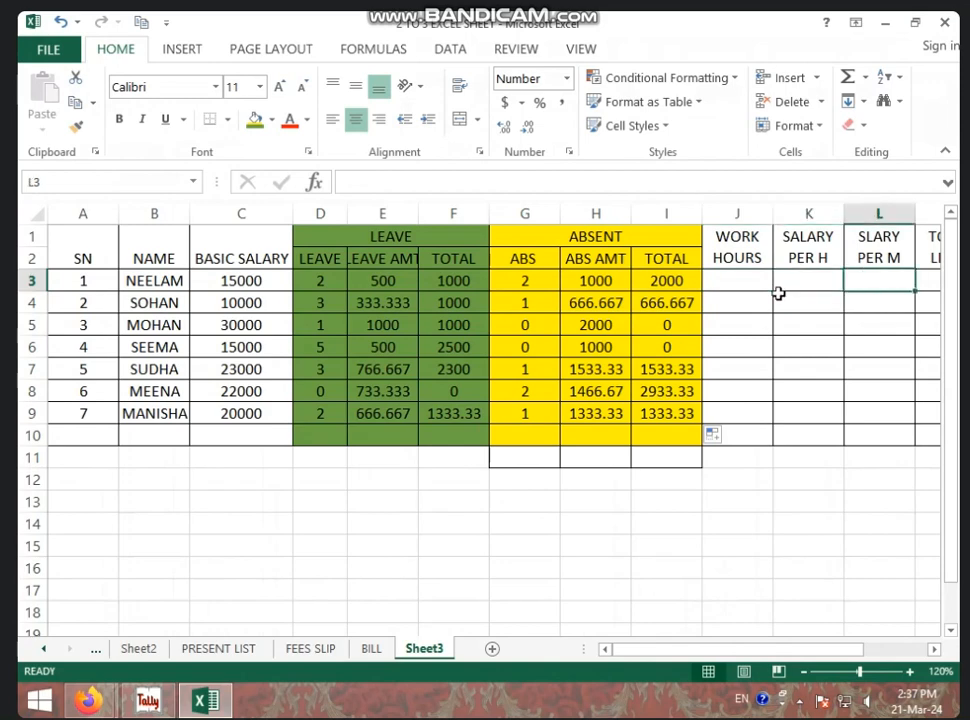
click(799, 281)
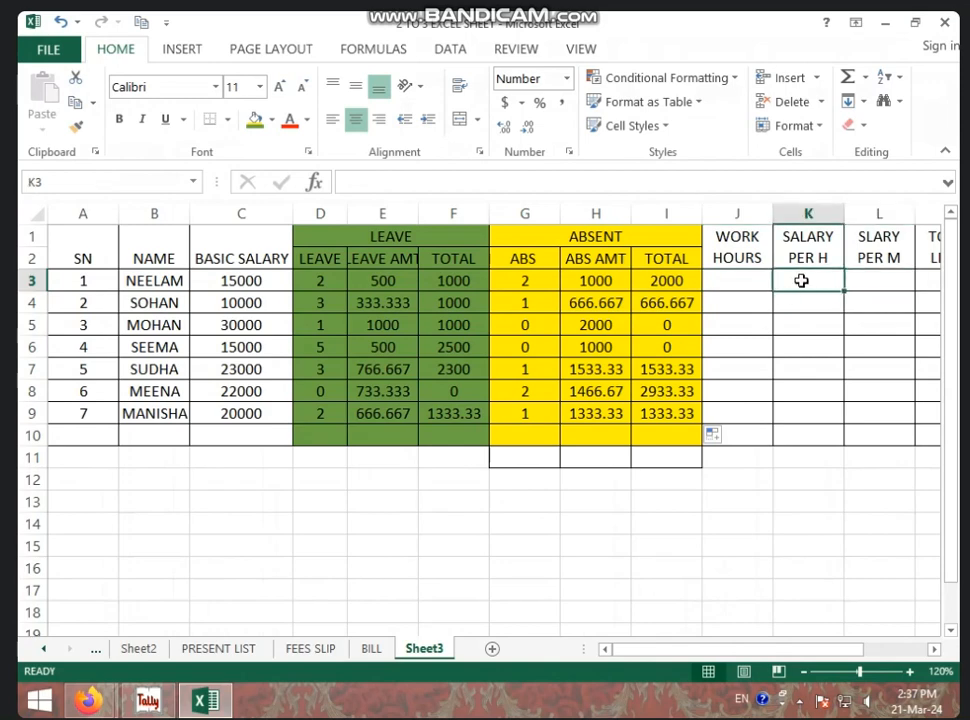
drag(100, 253, 574, 433)
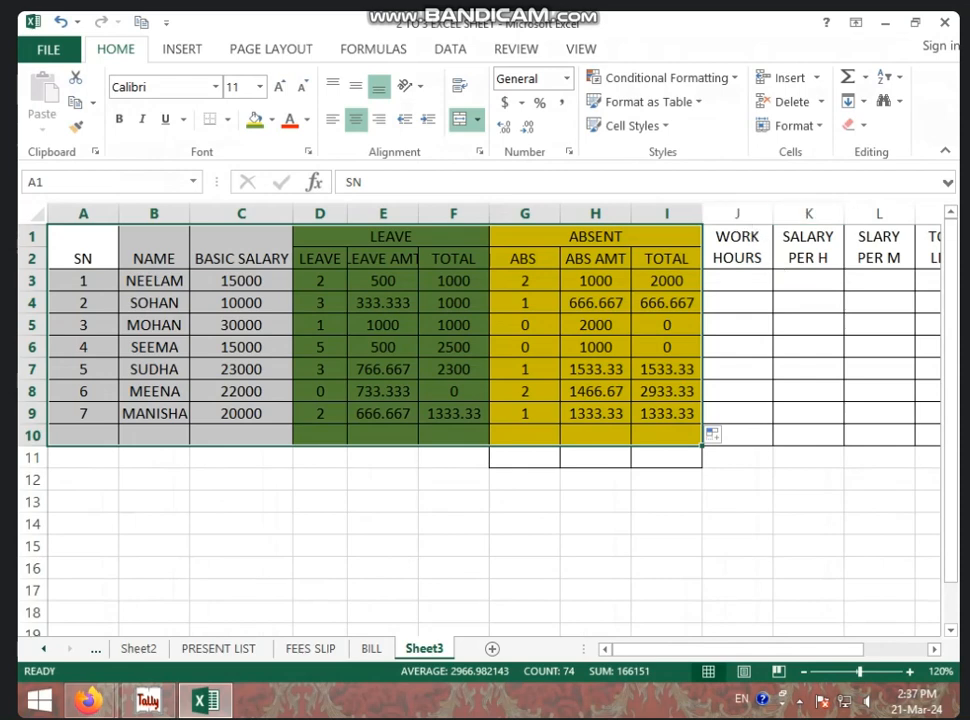
click(863, 287)
click(770, 246)
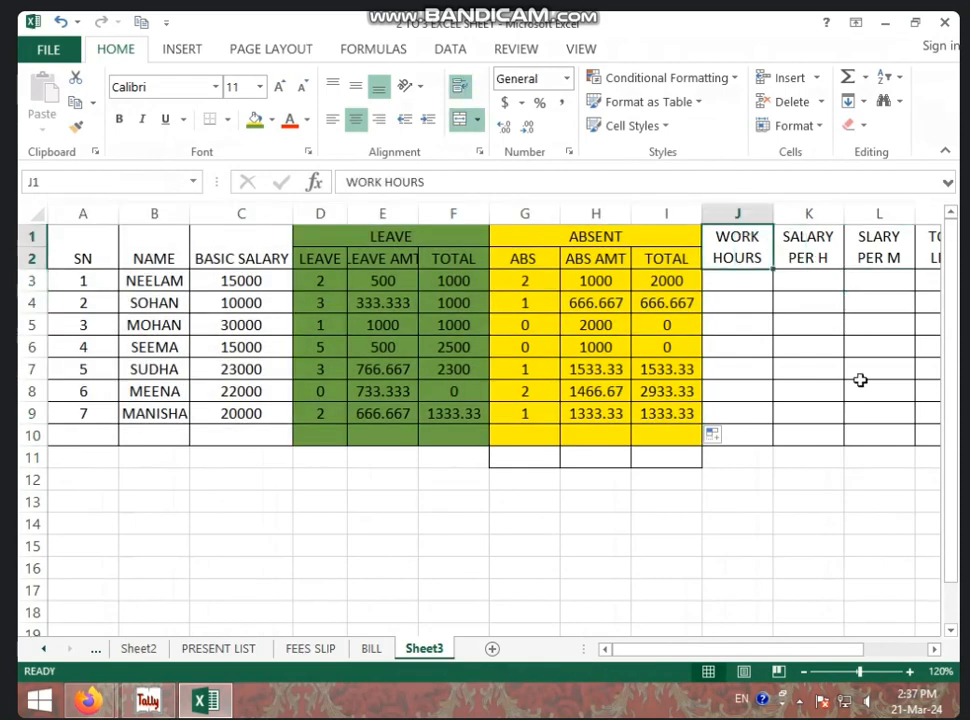
key(Right)
key(Right)
key(Right)
key(Right)
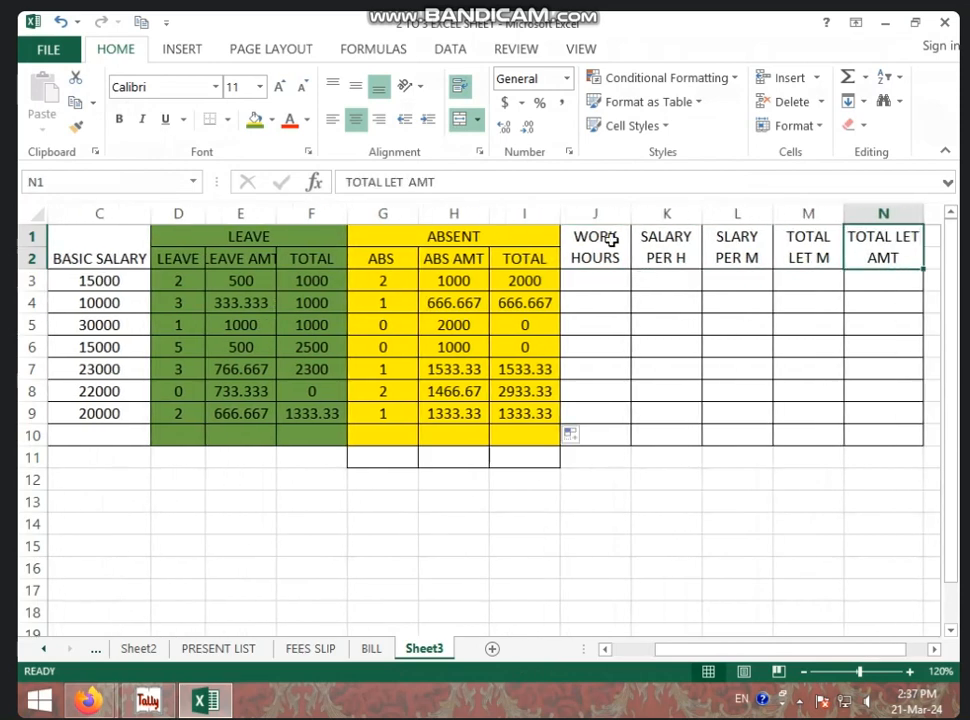
click(594, 210)
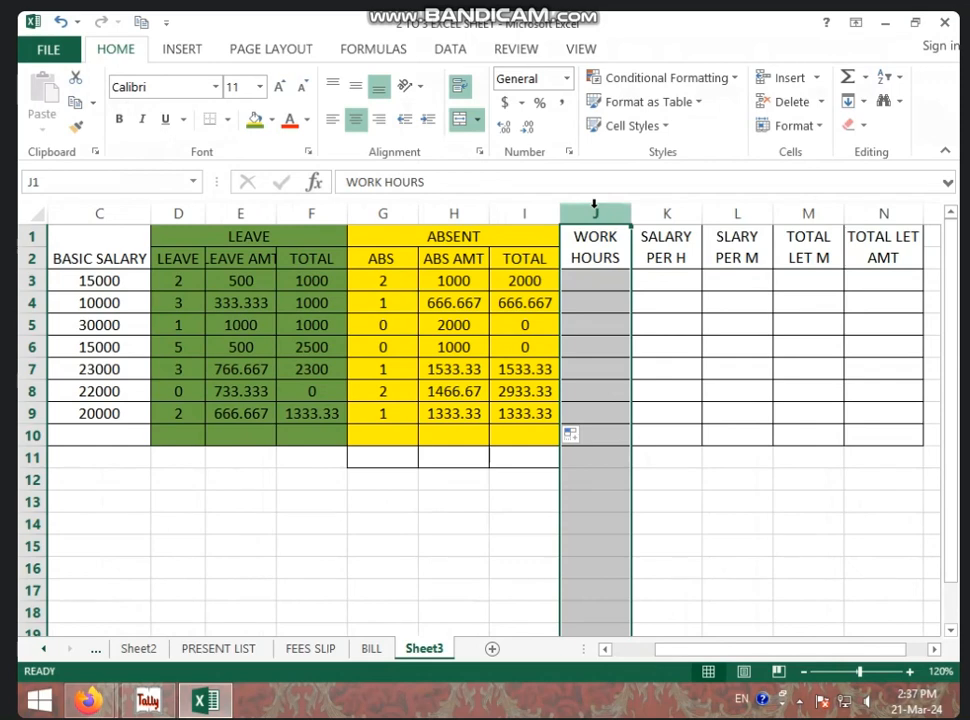
Step: Enter work hours of 8, 7, 9 and 2 for the first four employees in J3:J6
click(608, 281)
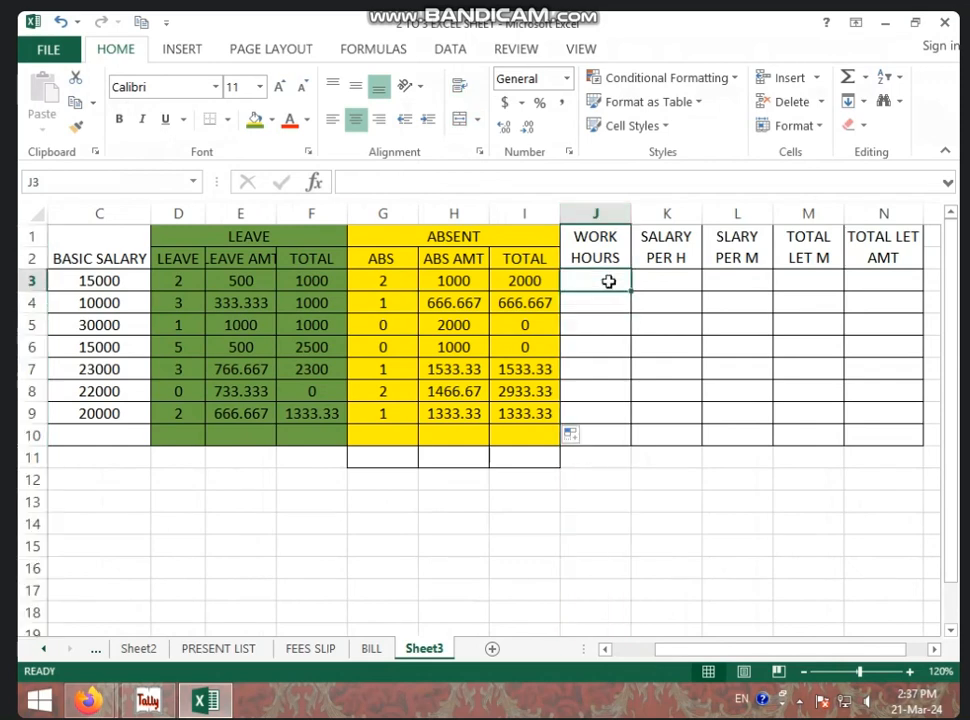
text(8)
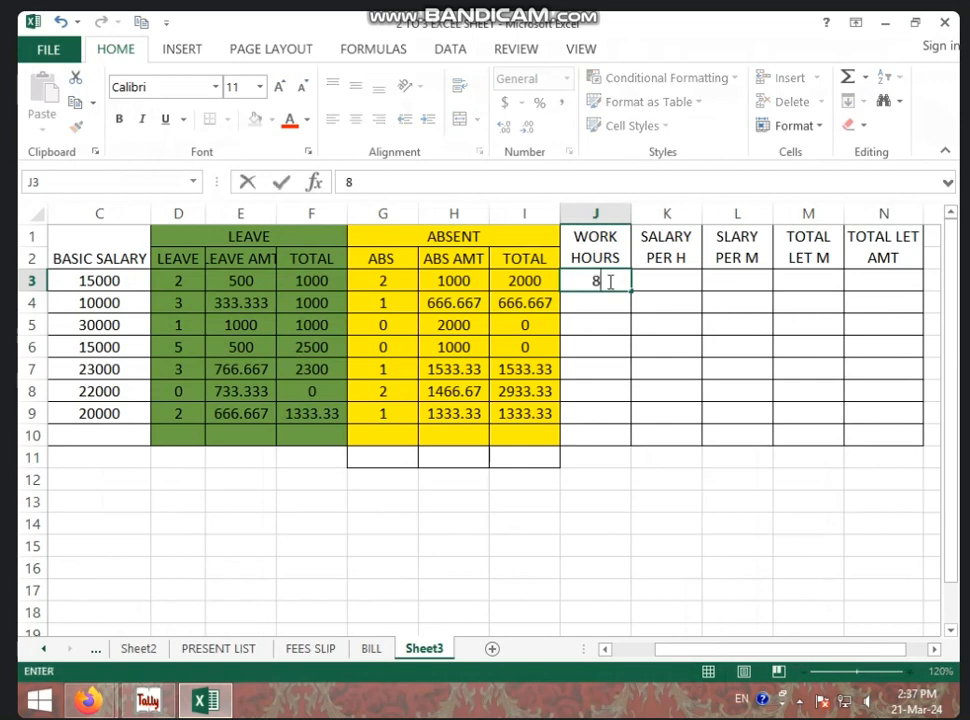
key(Return)
text(7)
key(Return)
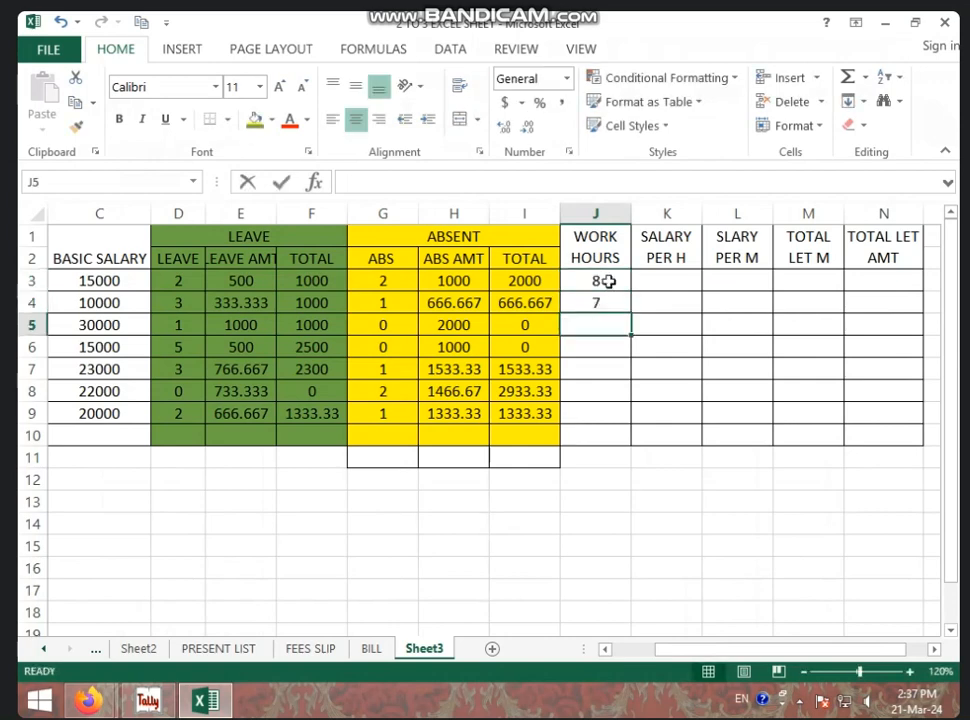
text(9)
key(ctrl+Return)
key(Return)
text(2)
key(Return)
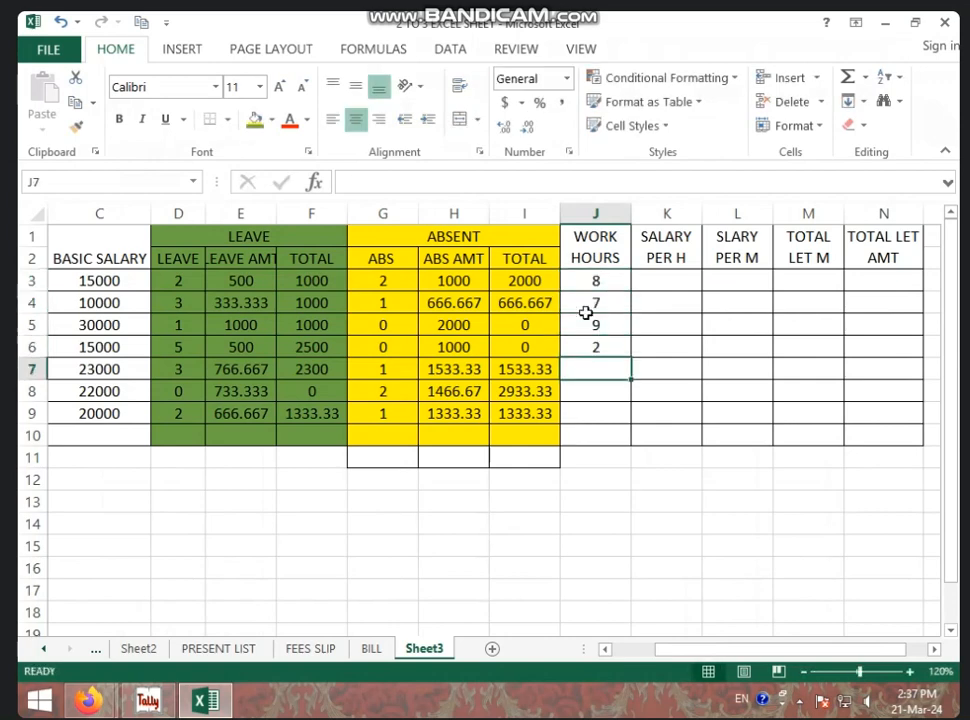
Step: Change the fourth employee's work hours in J6 to 6 and enter 8, 7 and 6 in J7:J9
click(608, 352)
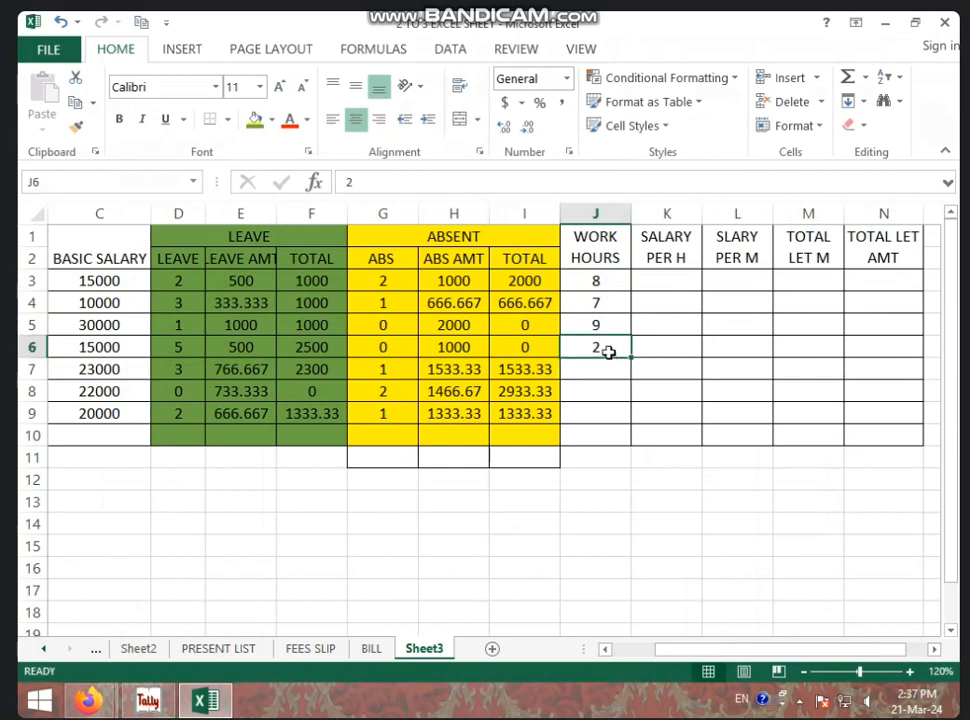
text(6)
key(Return)
text(8)
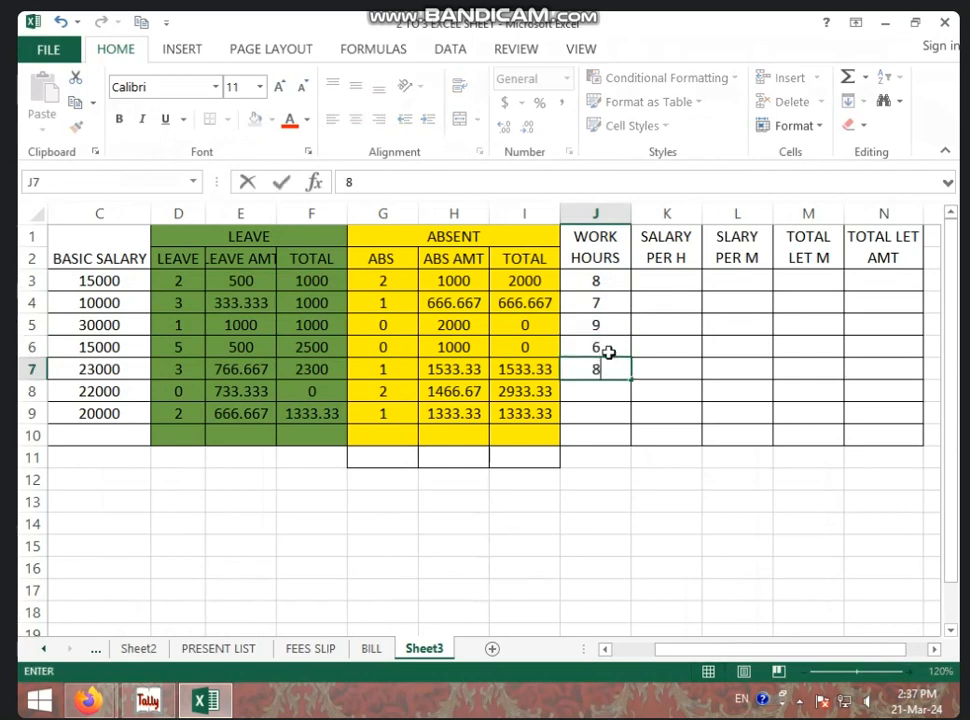
key(Return)
text(7)
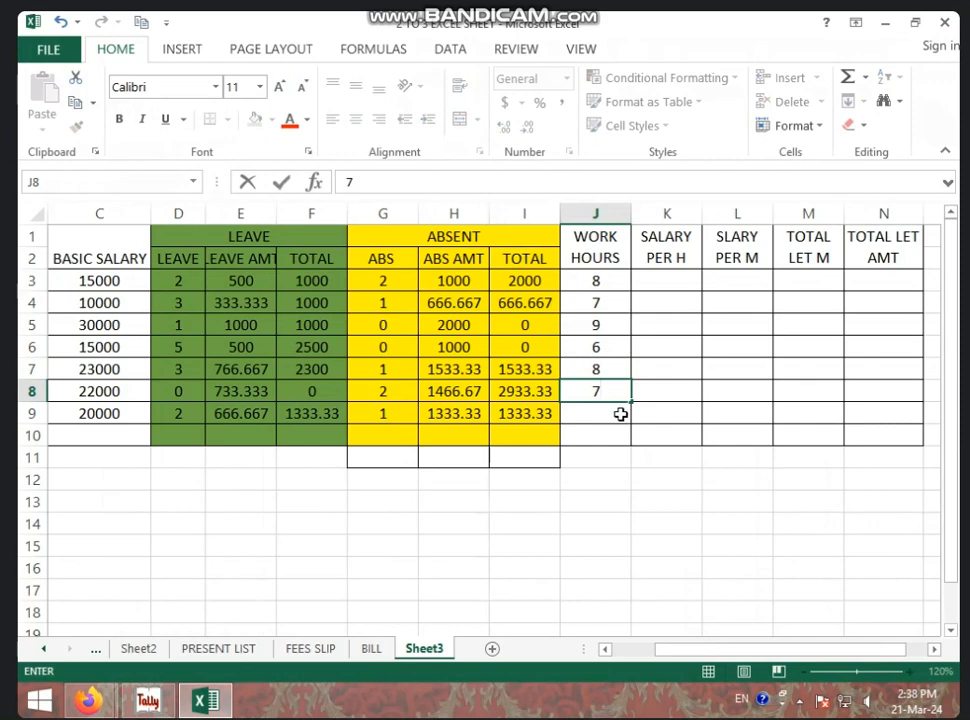
key(Return)
text(6)
key(Return)
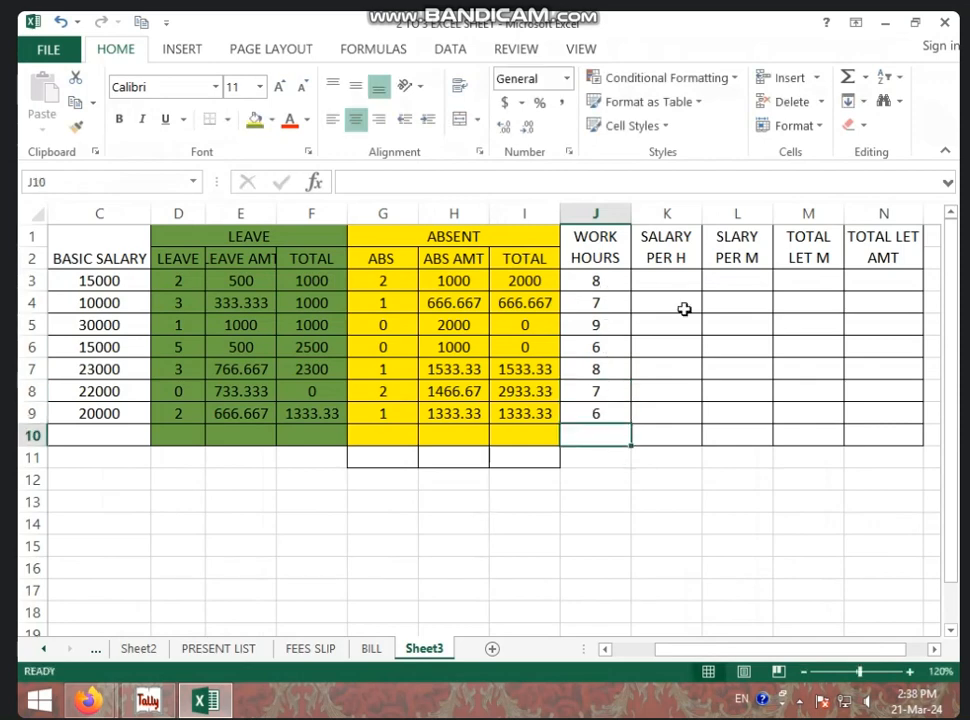
Step: Examine the first employee's daily amount in E3 and work hours in J3 as the basis for the hourly salary
click(675, 277)
click(600, 287)
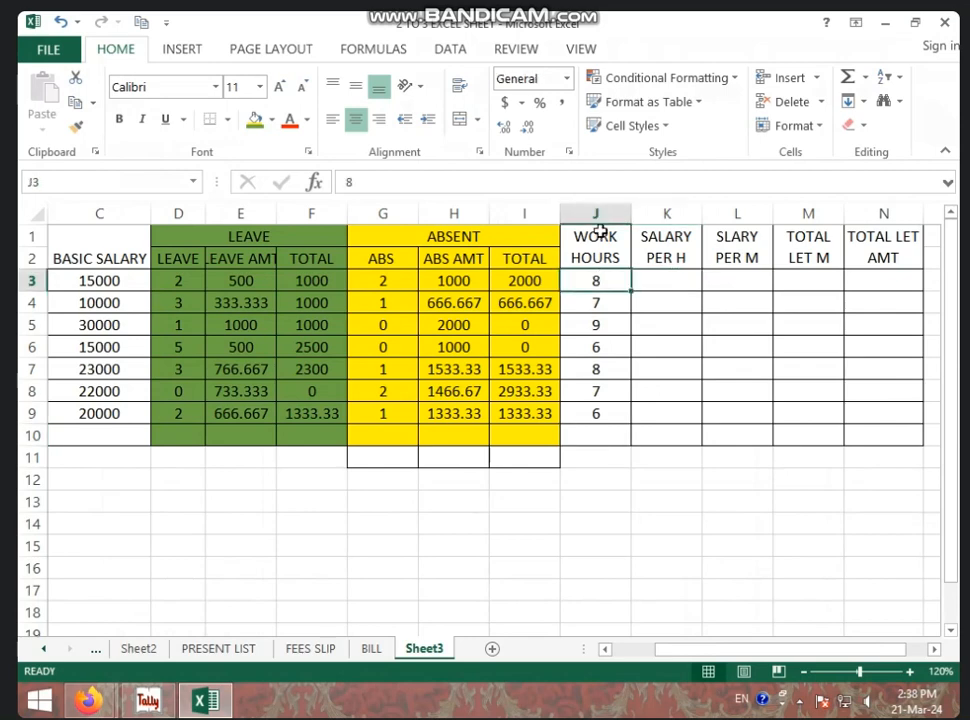
click(601, 214)
click(685, 284)
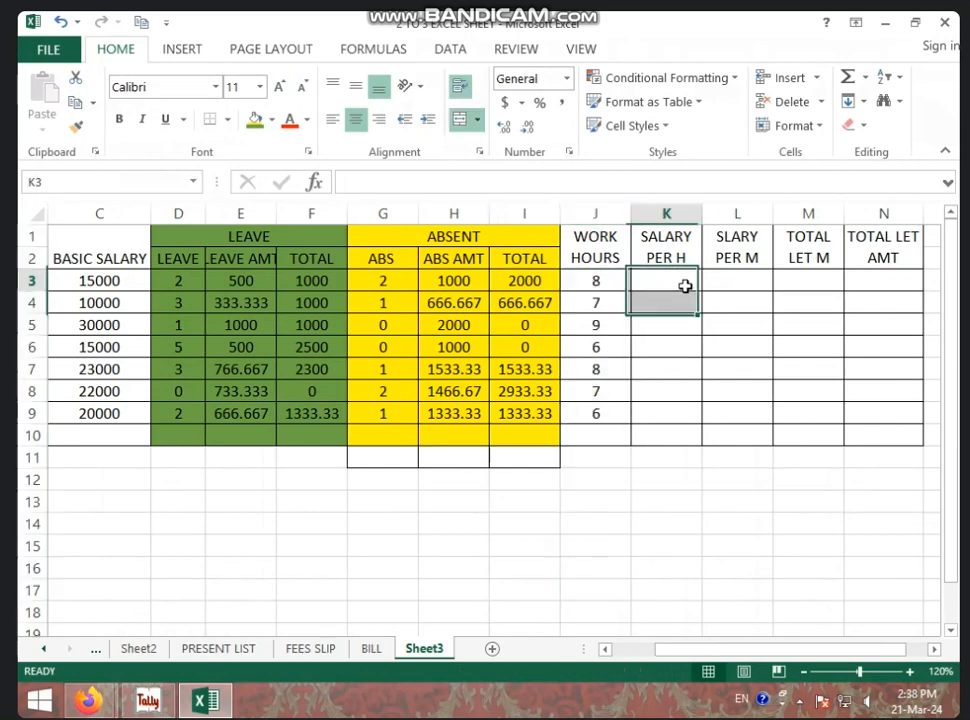
click(235, 285)
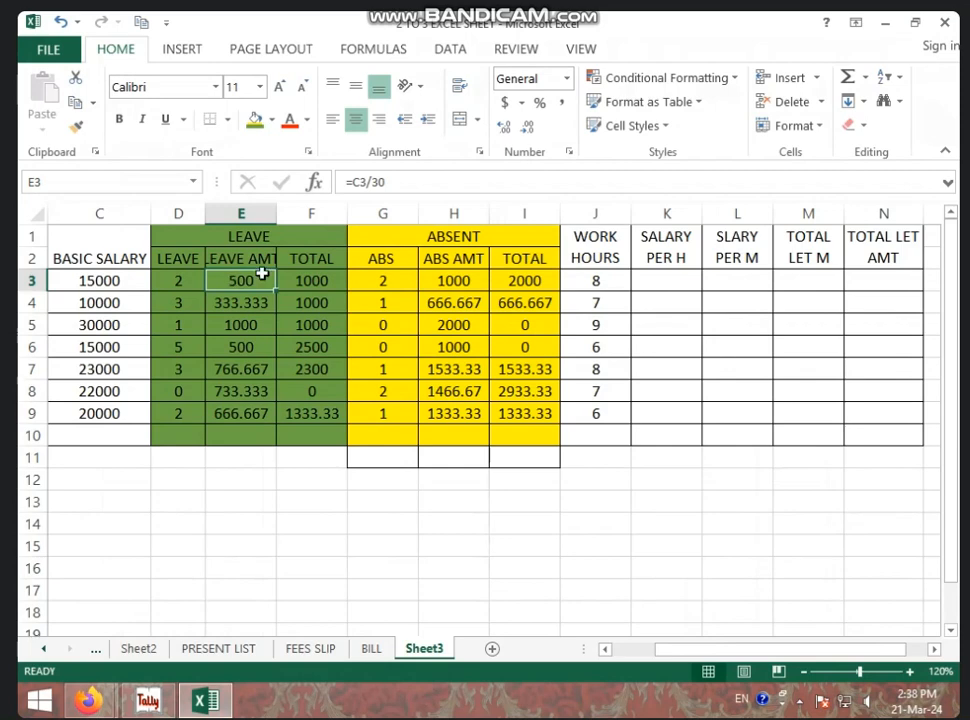
click(597, 283)
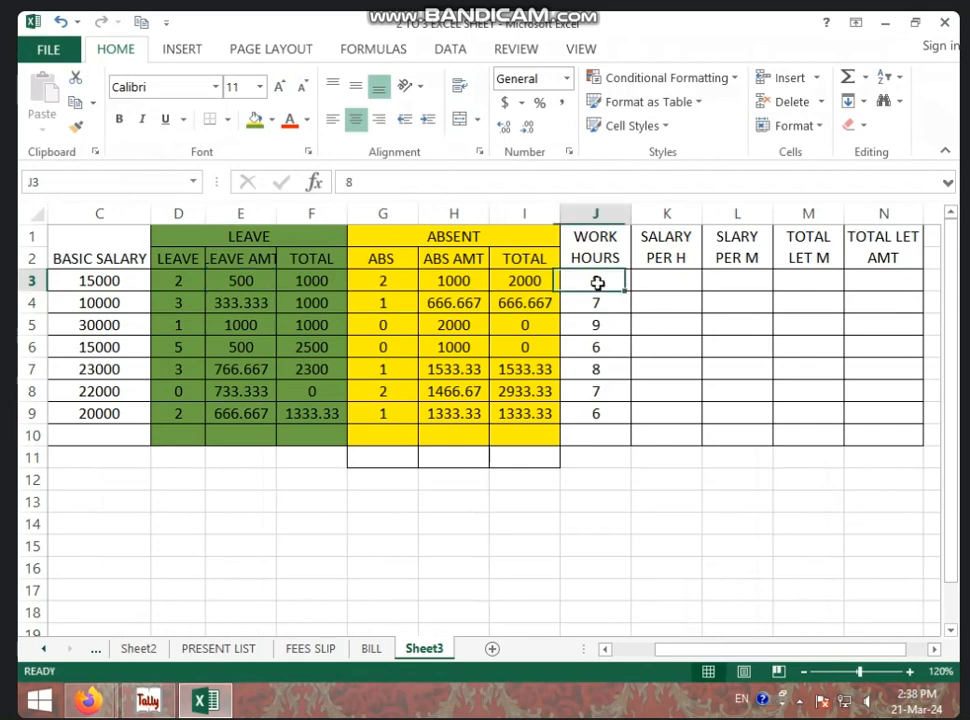
click(252, 282)
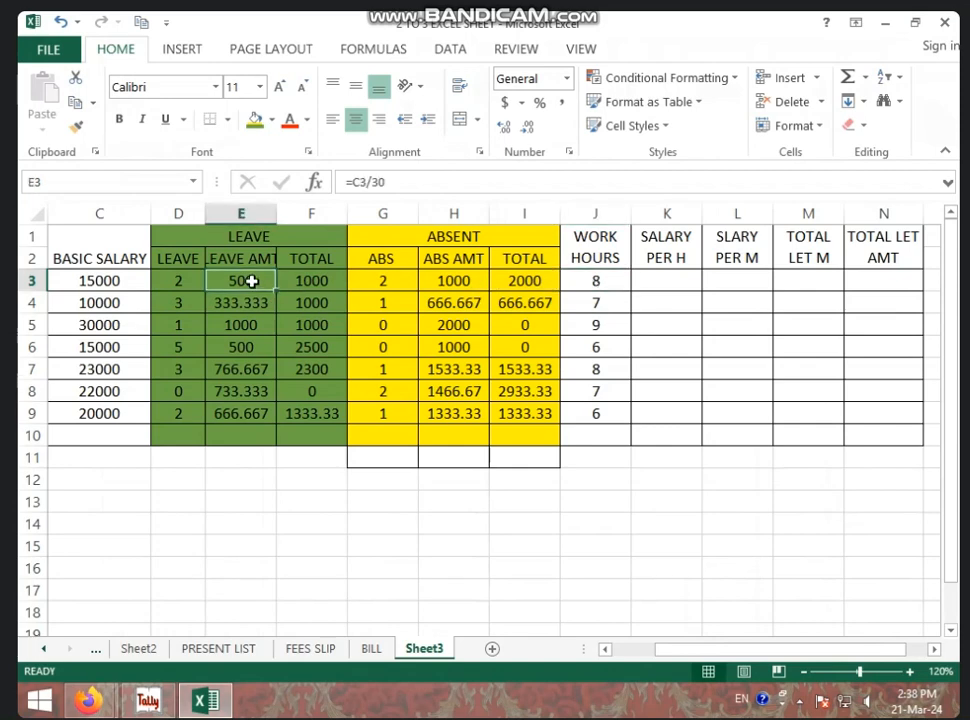
click(597, 283)
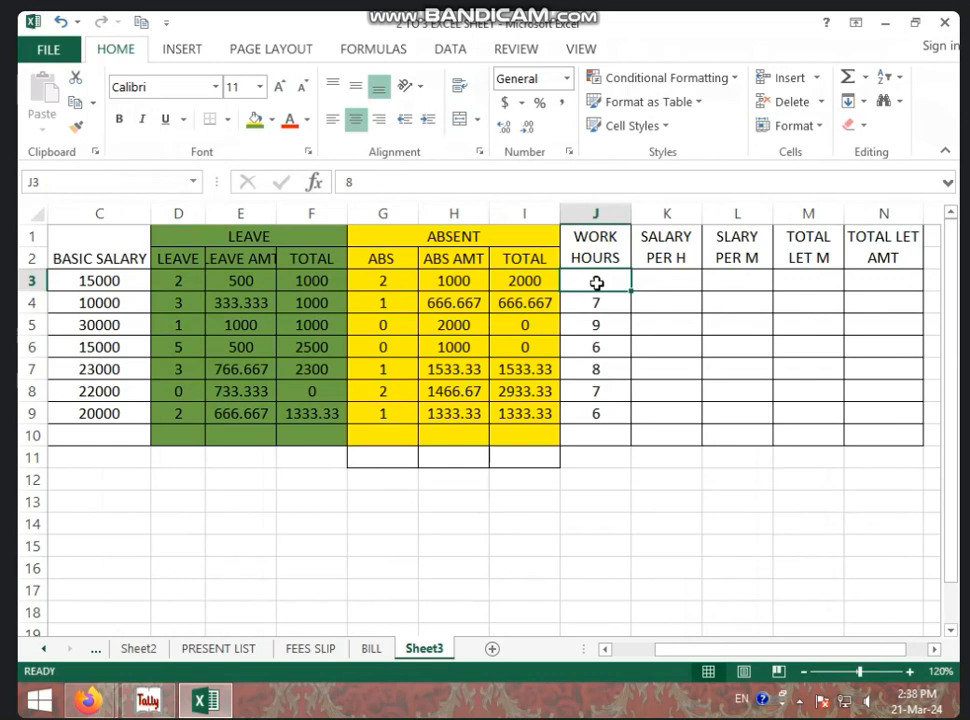
Step: Enter the hourly salary formula =E3/J3 for the first employee in K3
click(659, 284)
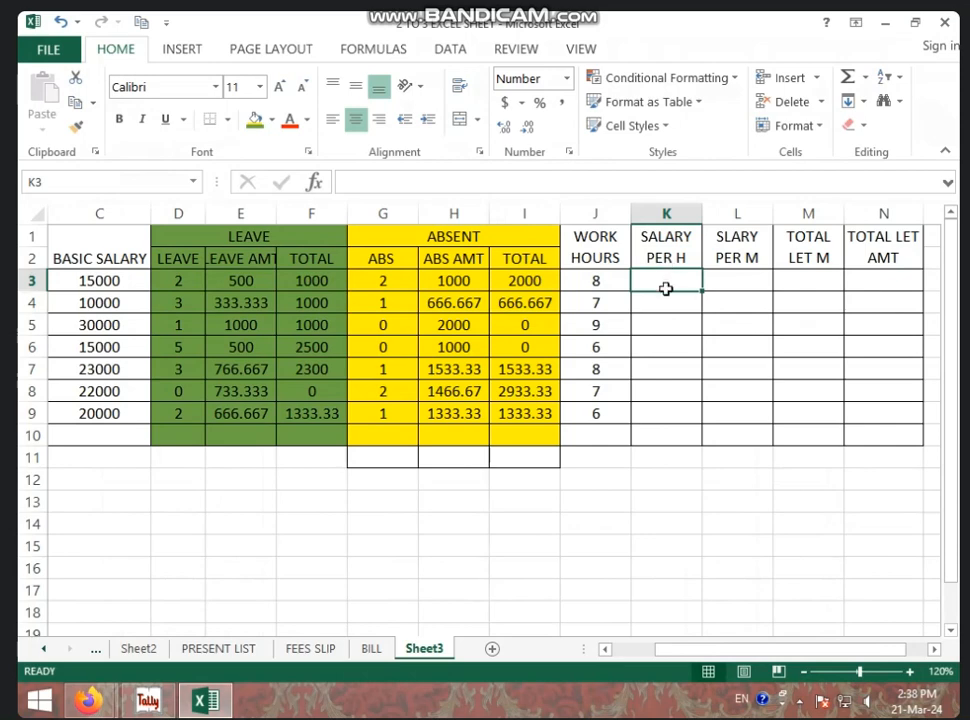
text(=)
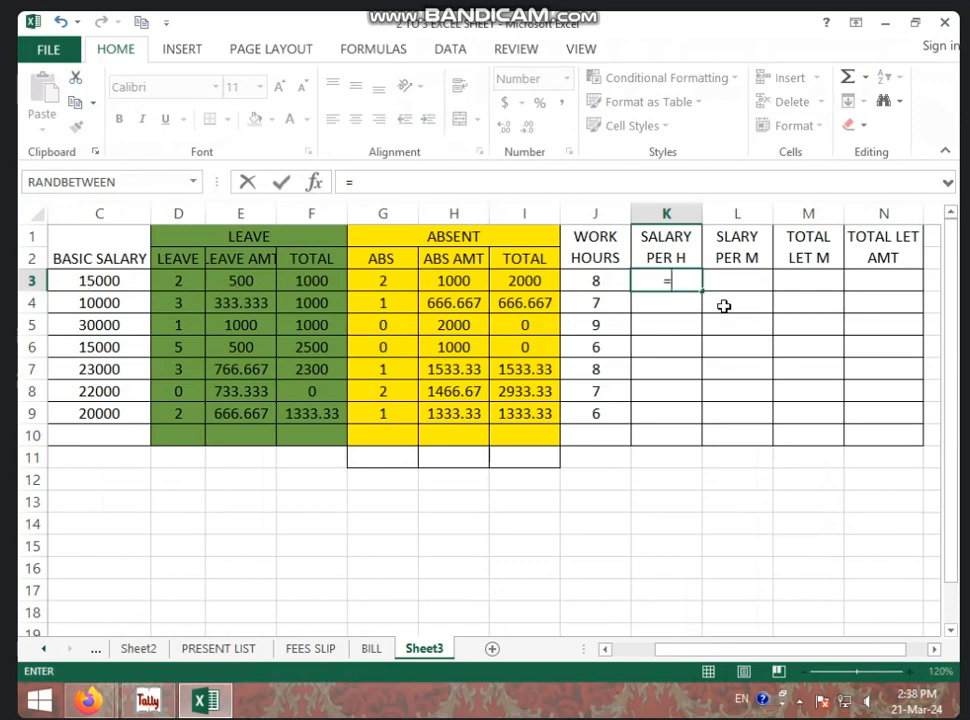
click(236, 281)
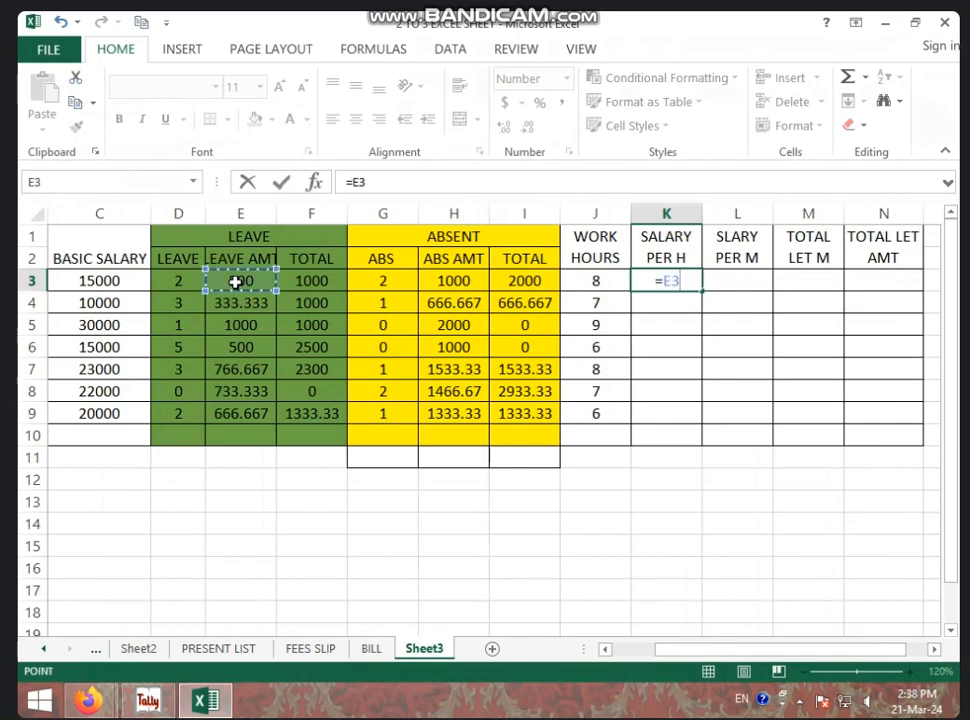
text(/)
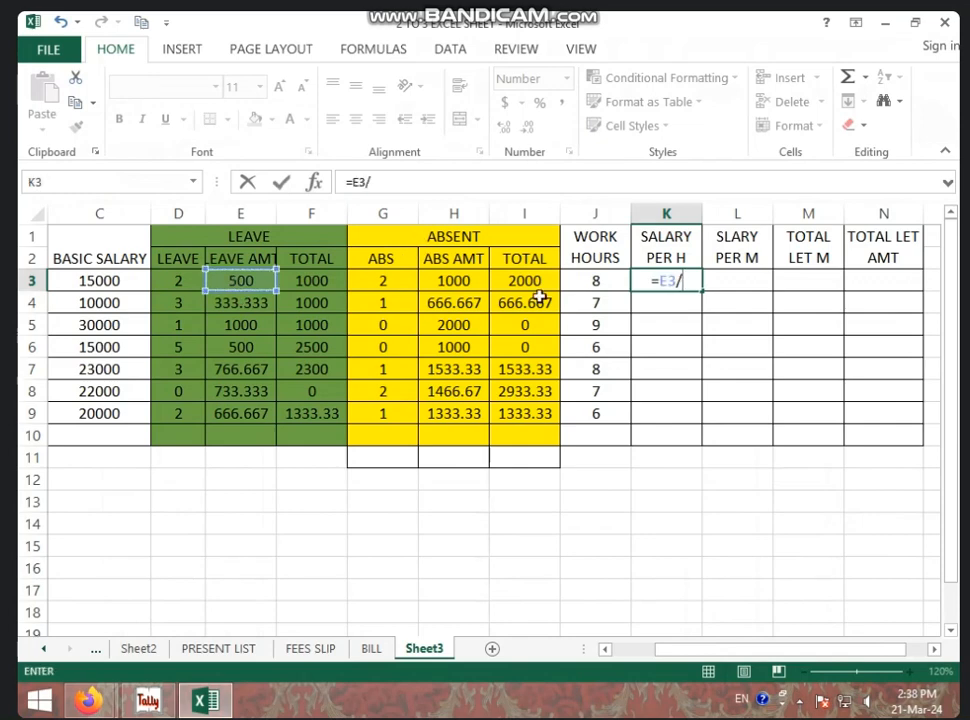
click(592, 284)
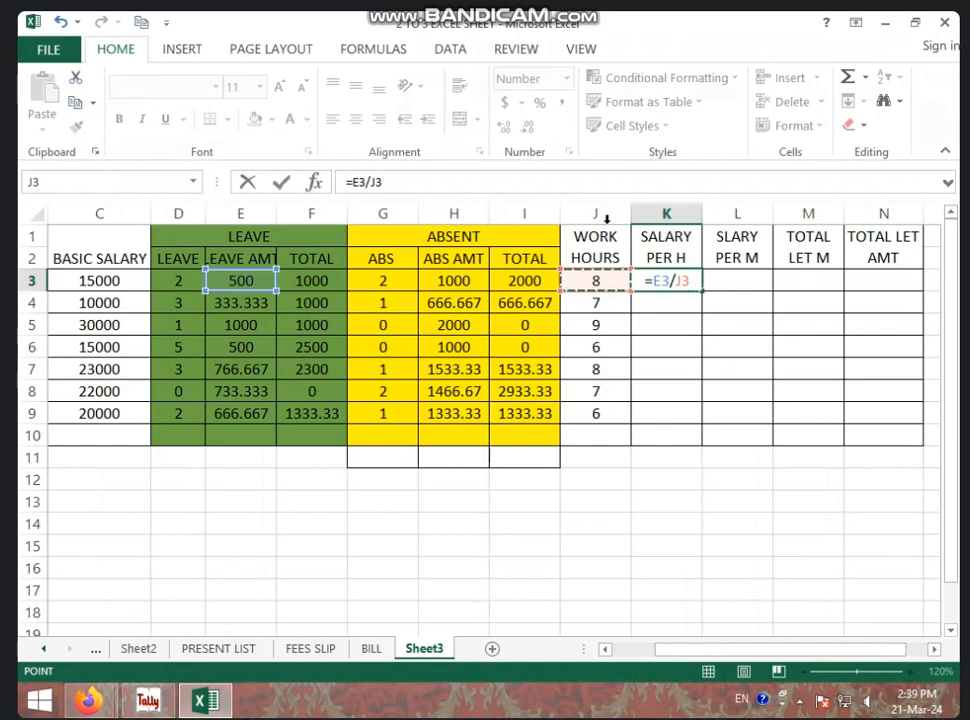
key(BackSpace)
key(BackSpace)
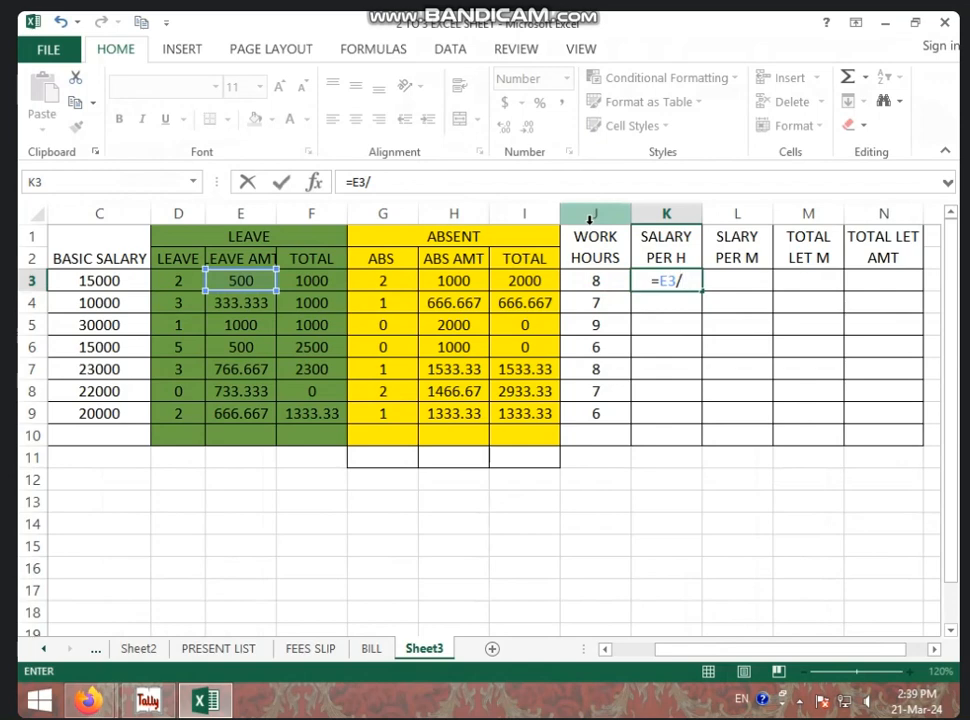
text(8)
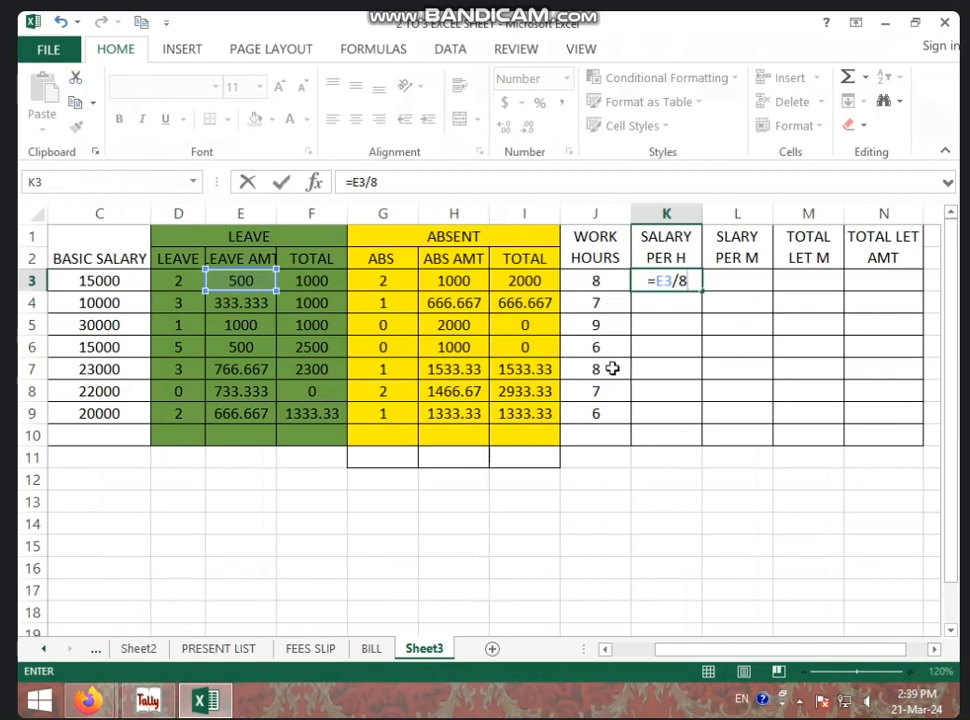
key(BackSpace)
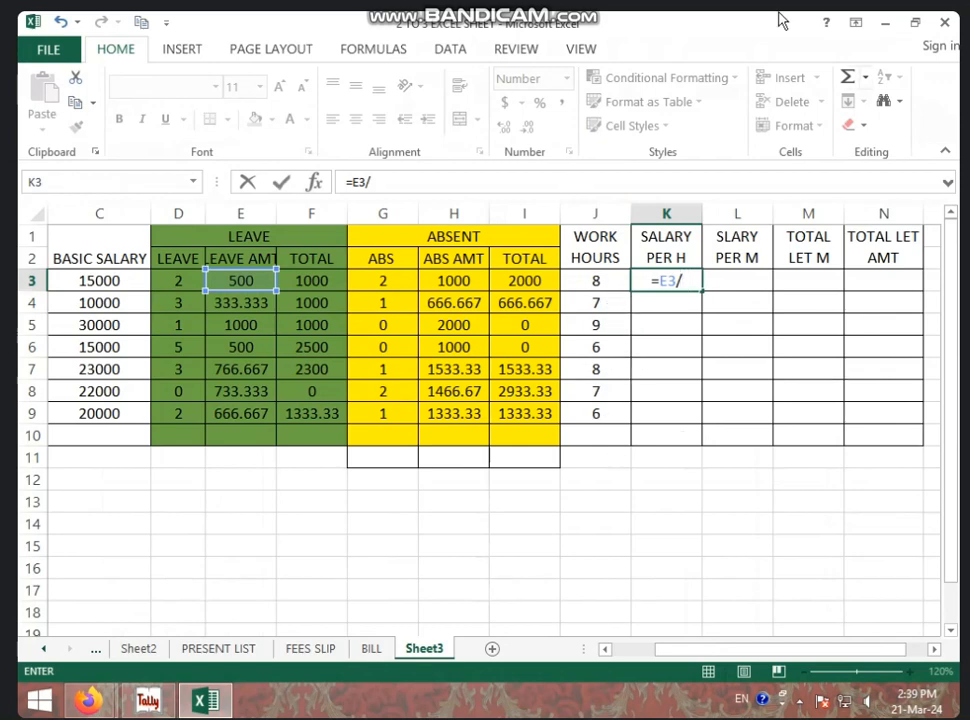
click(600, 282)
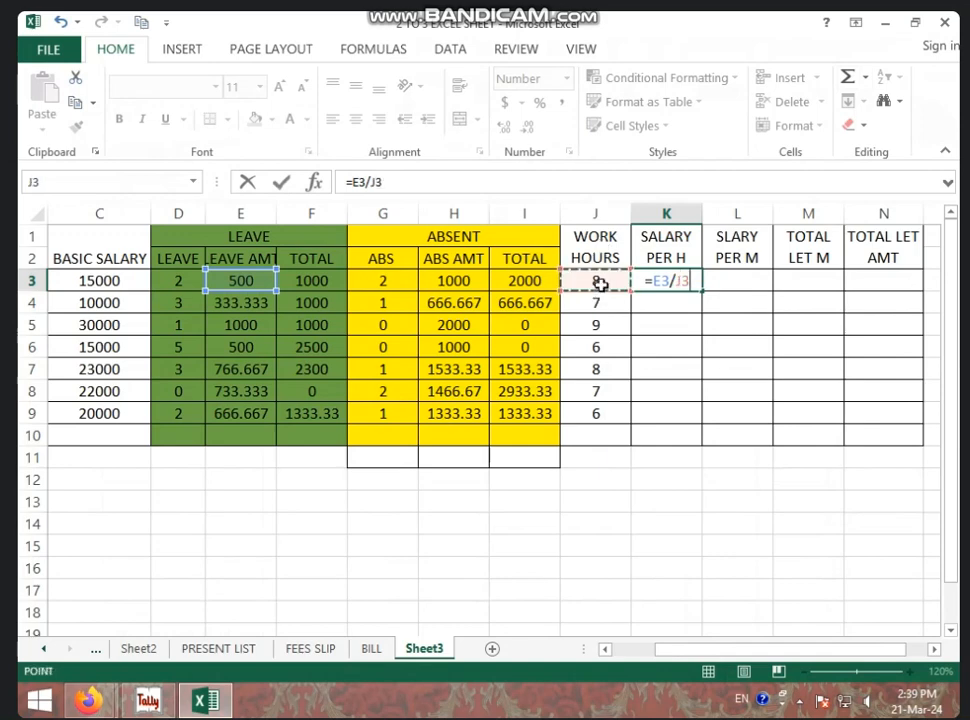
key(Return)
click(685, 282)
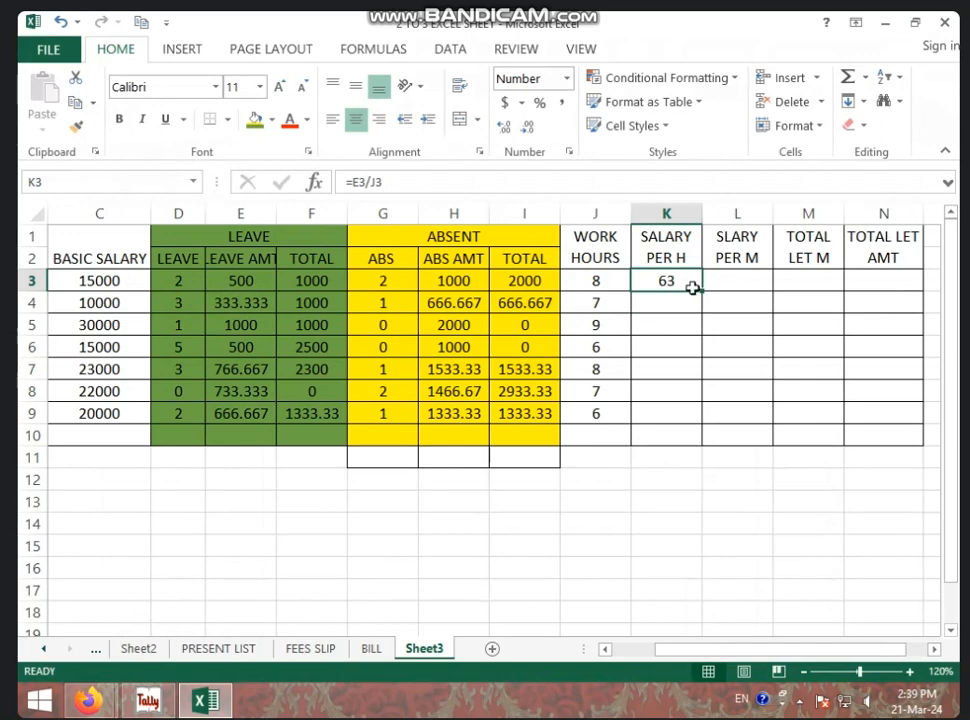
Step: Change the first employee's work hours in J3 to 7
click(595, 285)
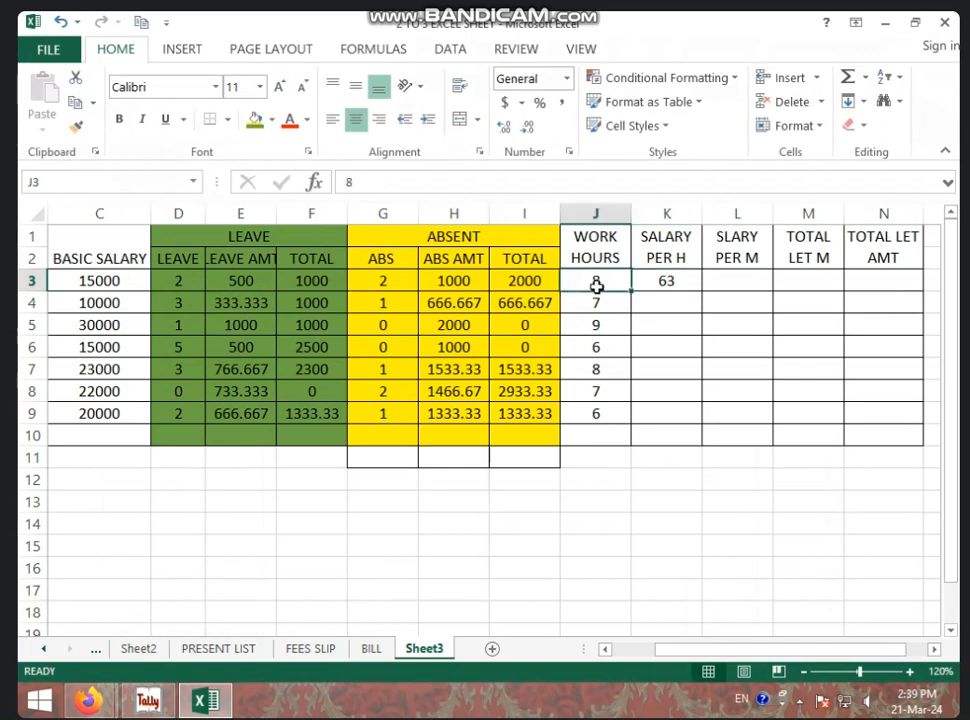
text(7)
click(615, 322)
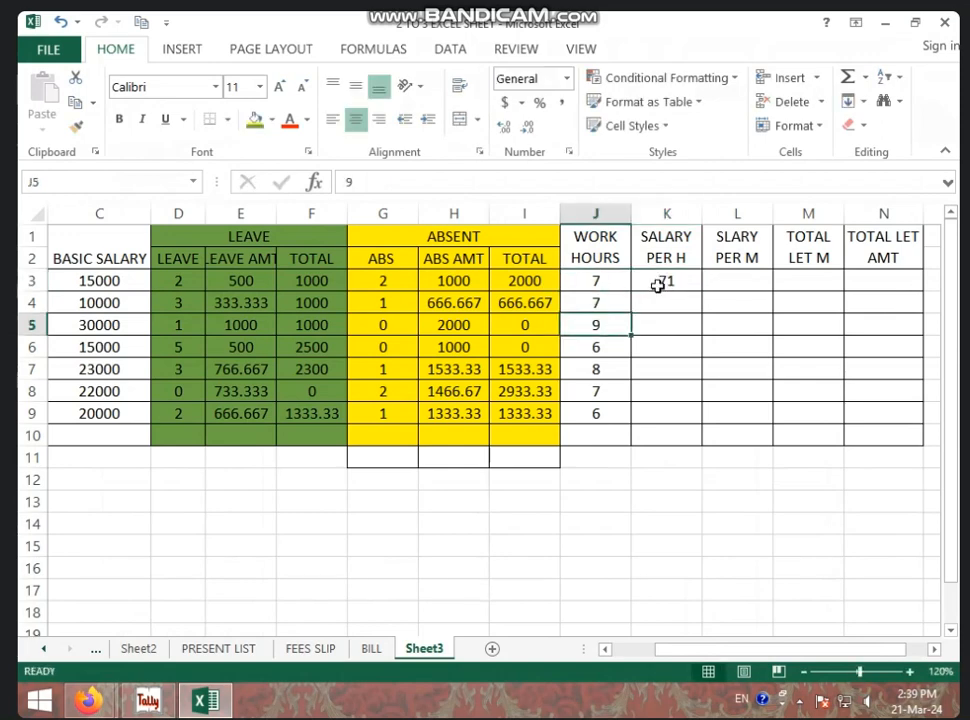
Step: Fill the hourly salary formula from K3 down to K9 and check the third employee's result against the basic salary
click(657, 285)
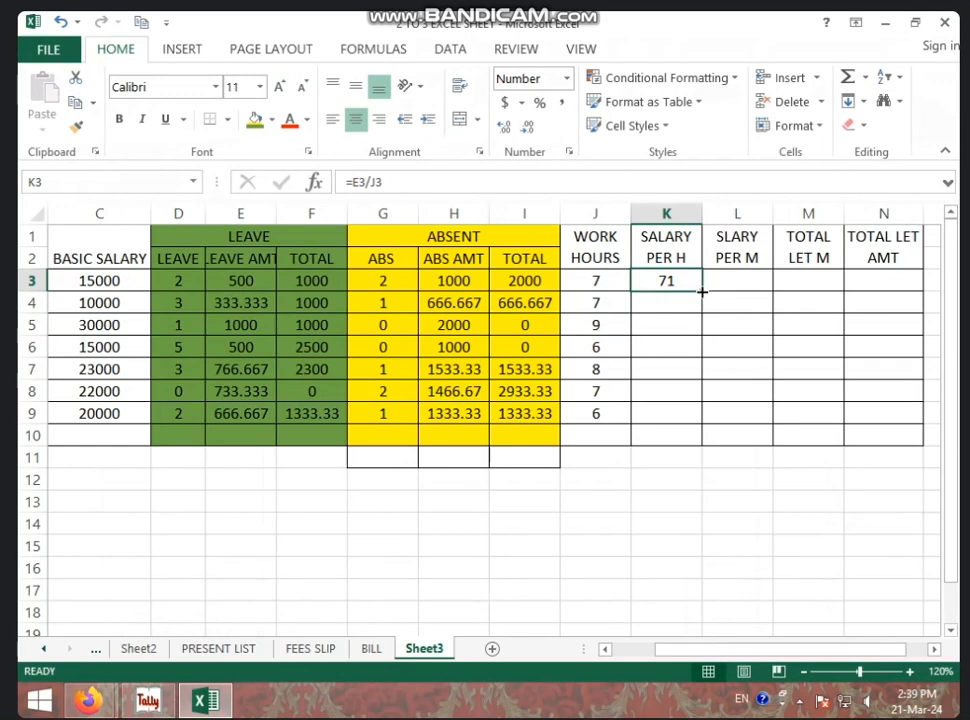
drag(702, 291, 688, 418)
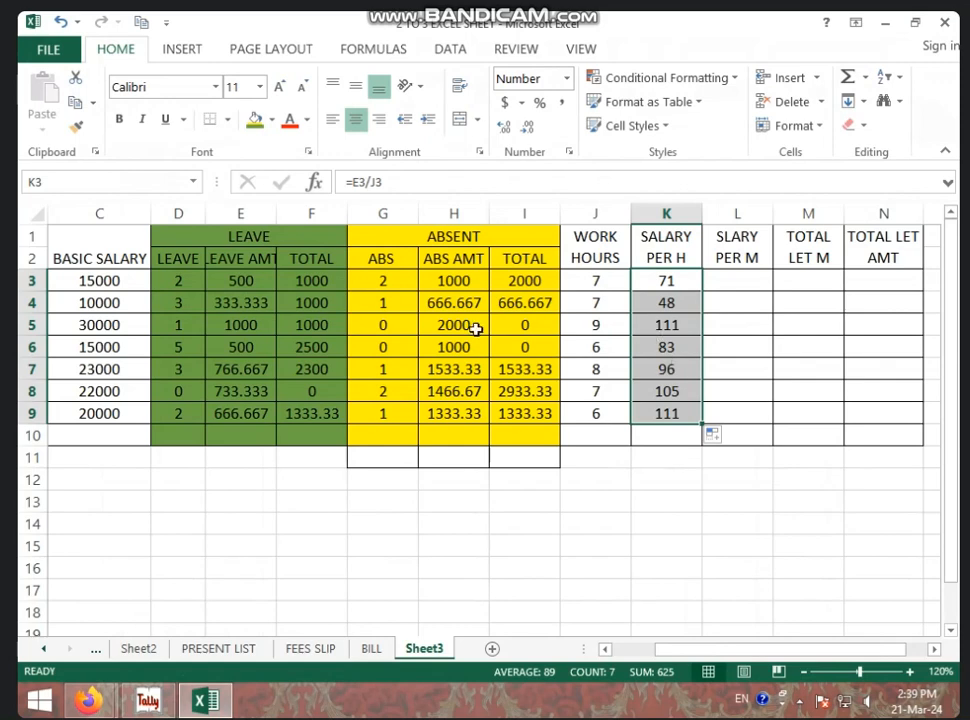
click(675, 328)
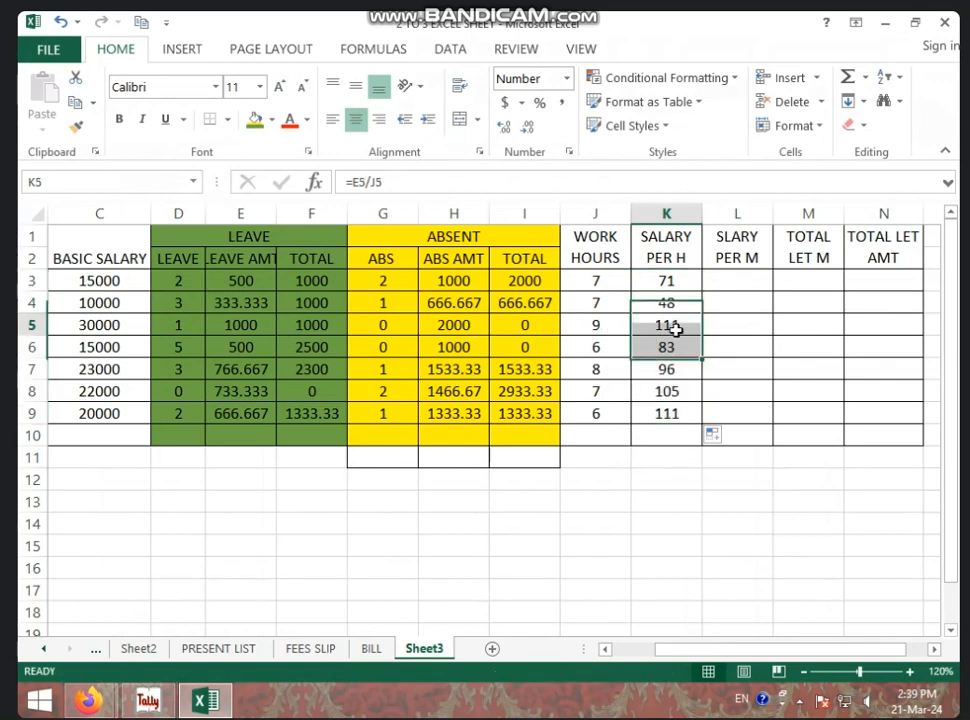
click(77, 333)
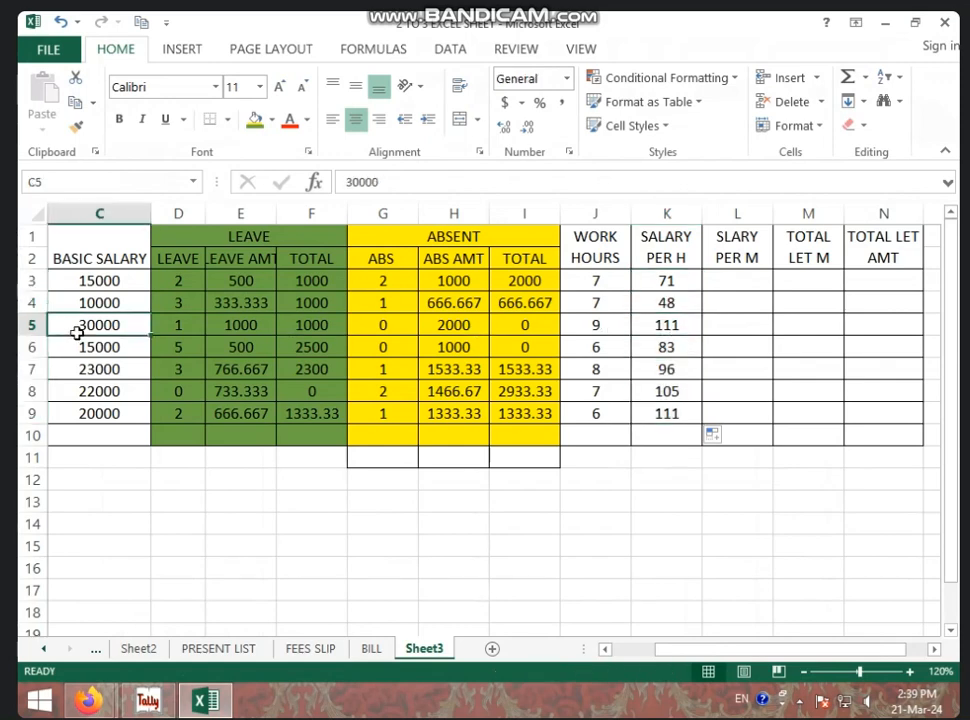
click(670, 330)
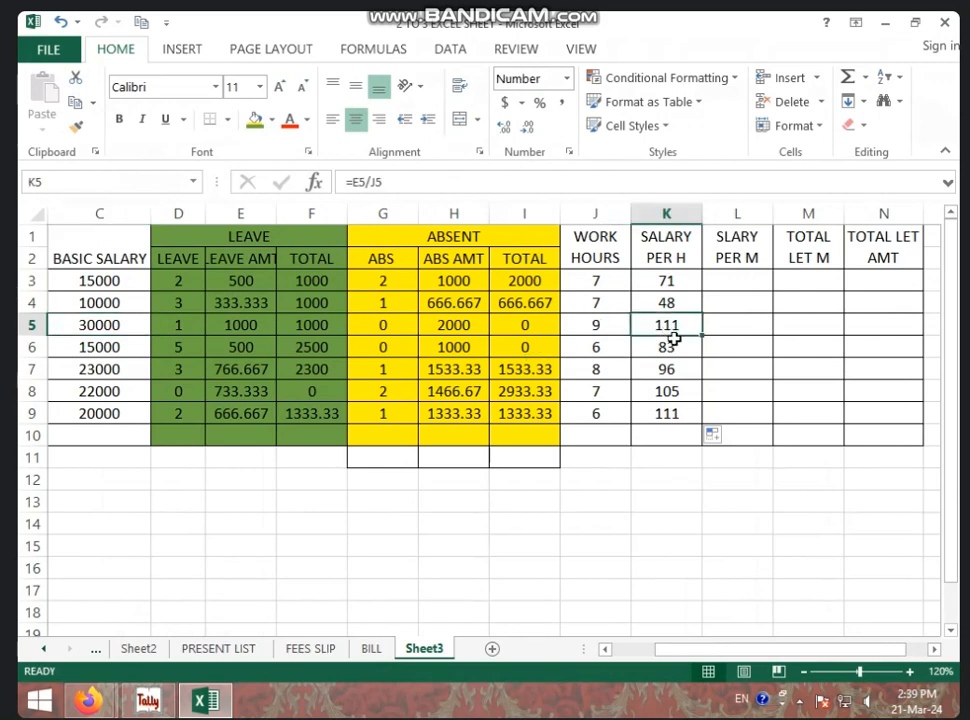
Step: Enter the per-minute salary formula =K3/60 in L3 and fill it down to L9
click(749, 279)
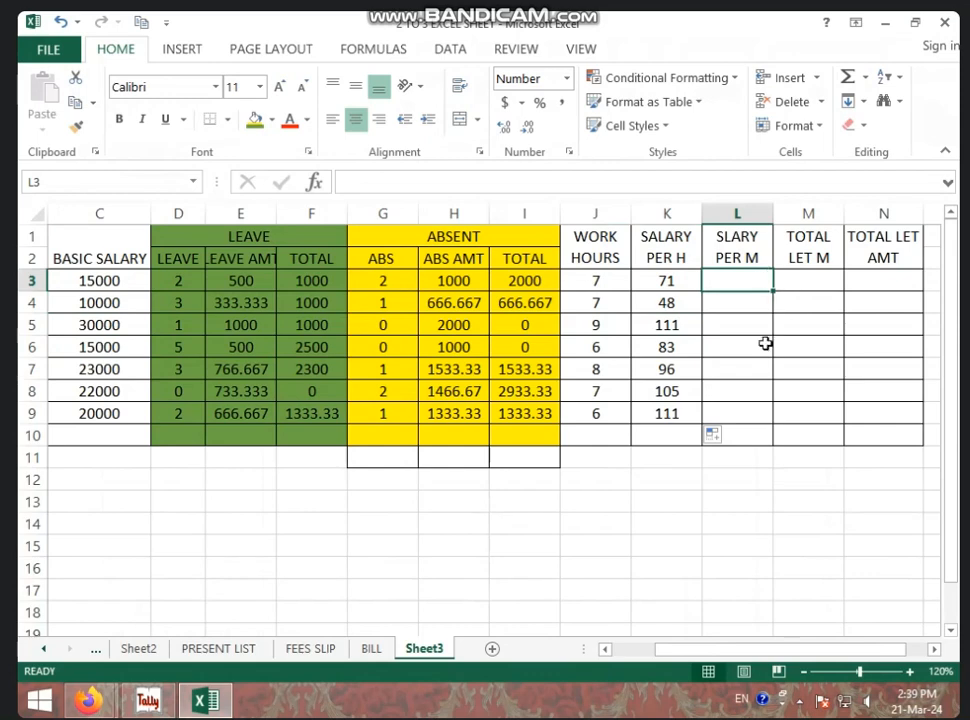
click(667, 284)
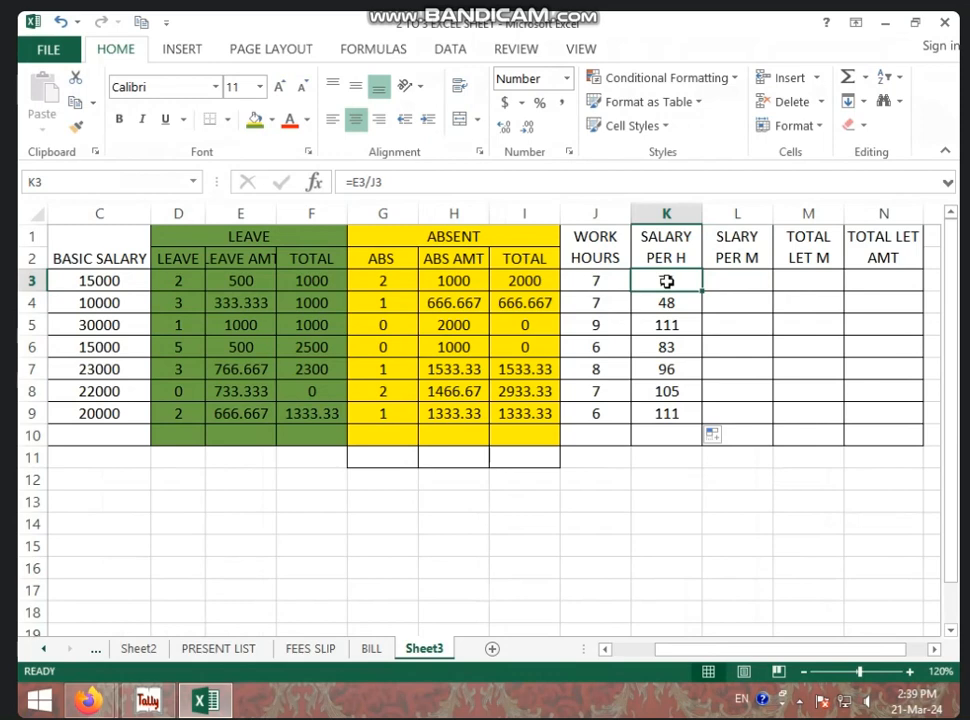
click(733, 289)
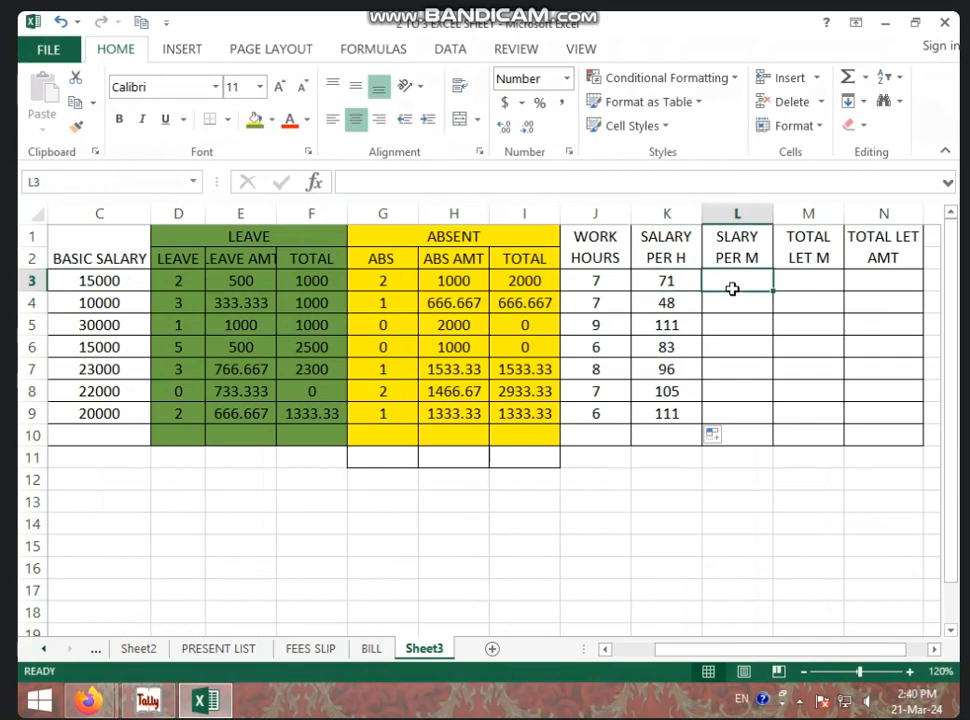
text(=)
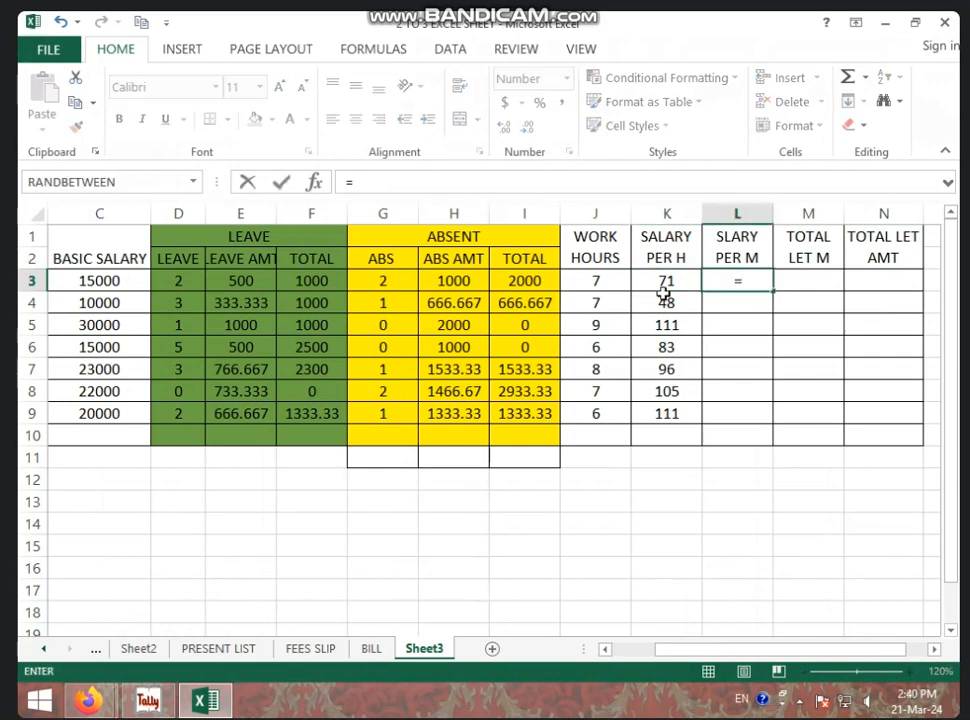
click(663, 283)
text(/)
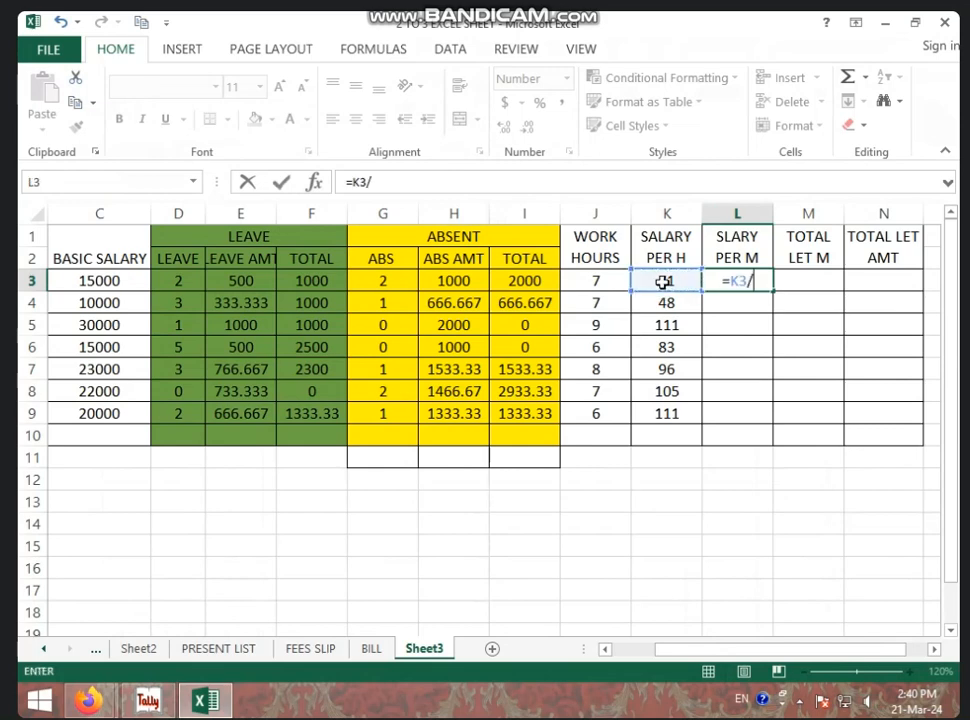
text(60)
key(Return)
click(733, 279)
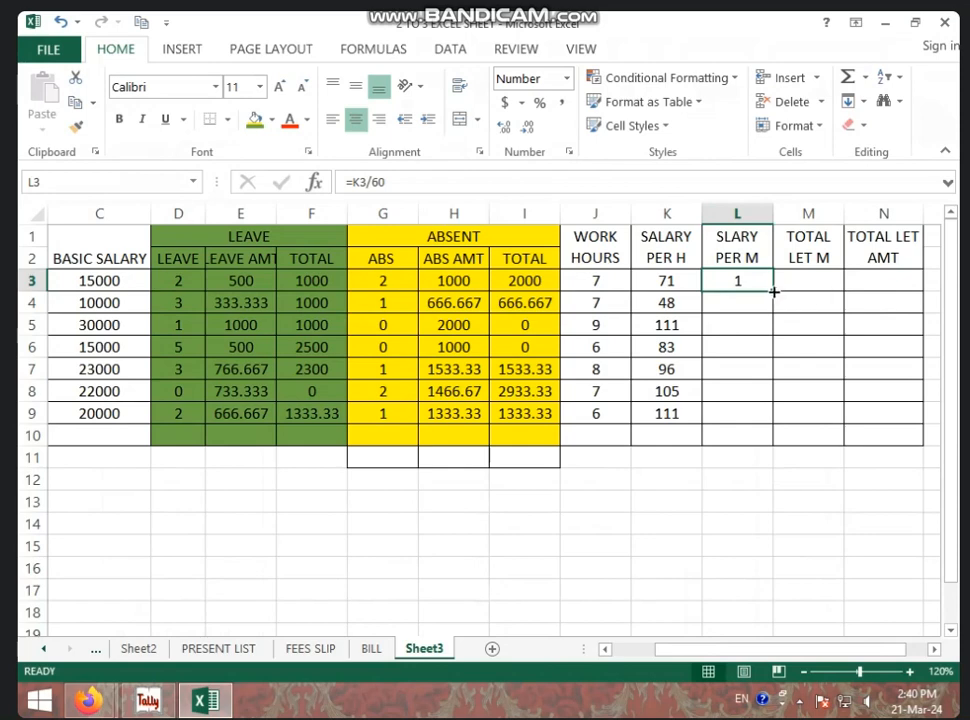
drag(774, 291, 773, 419)
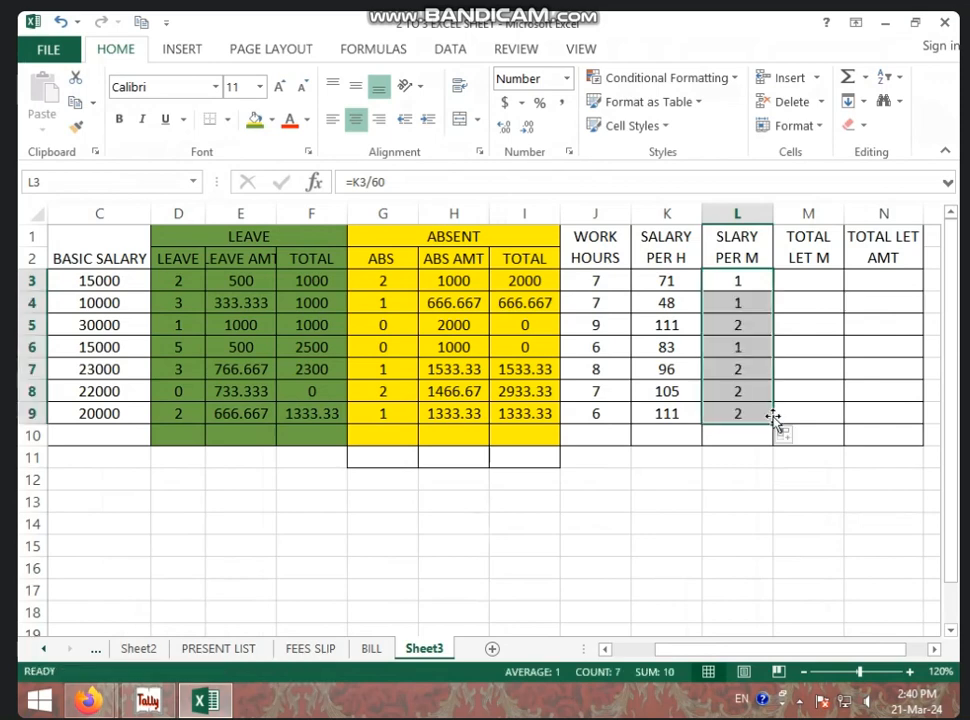
Step: Clear the per-minute salary formulas from L3:L9
click(745, 325)
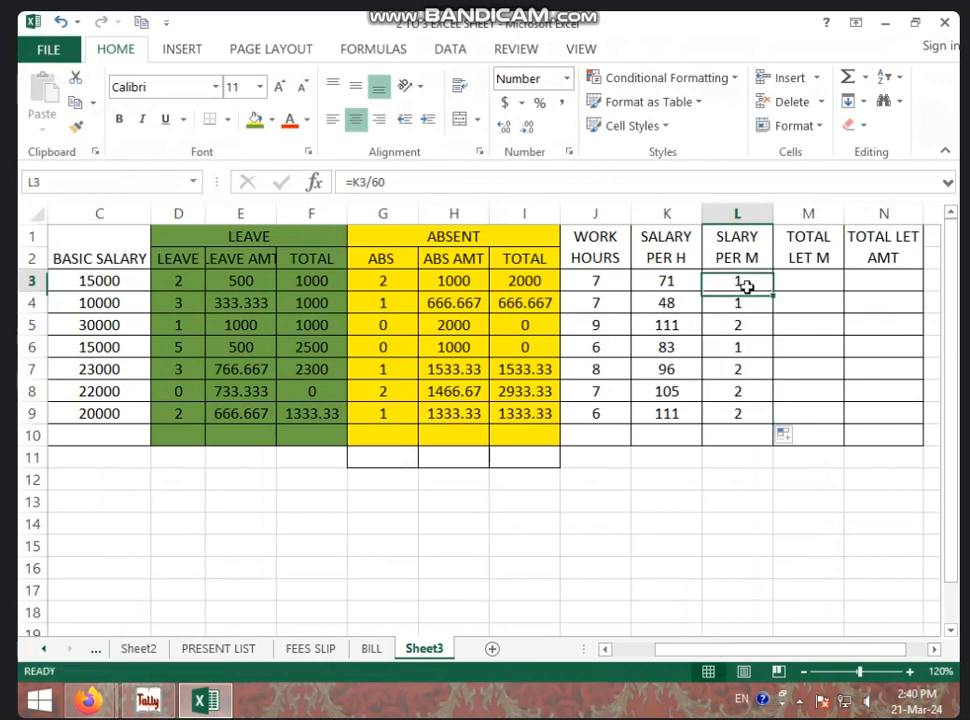
drag(743, 281, 748, 412)
key(Delete)
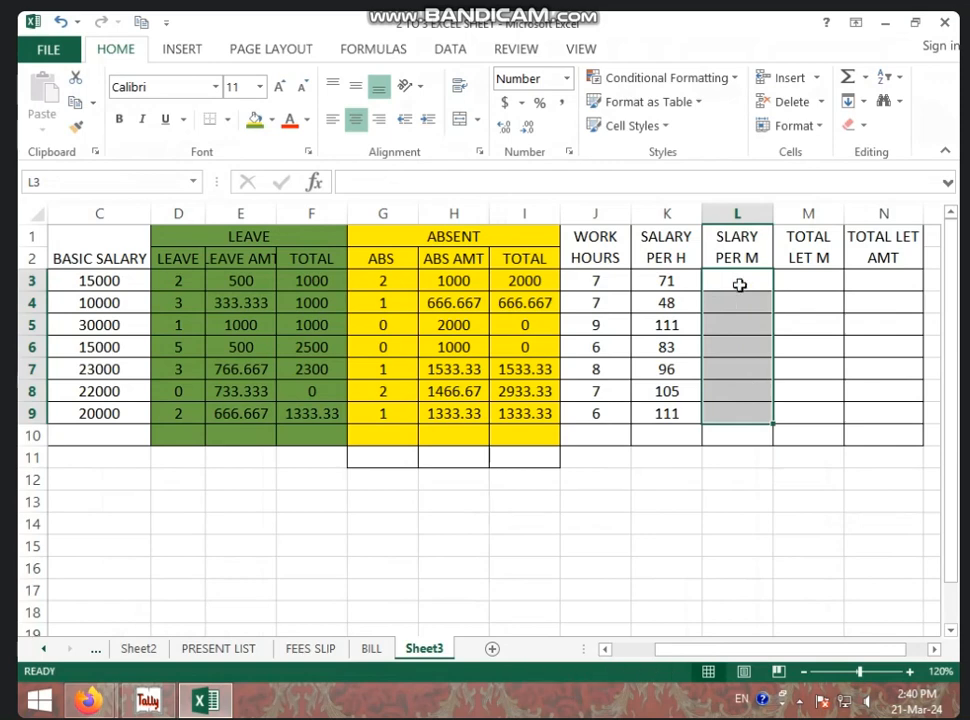
Step: Calculate the salary per minute with =K3/60 in L3 and copy the formula through L9
click(736, 280)
text(=)
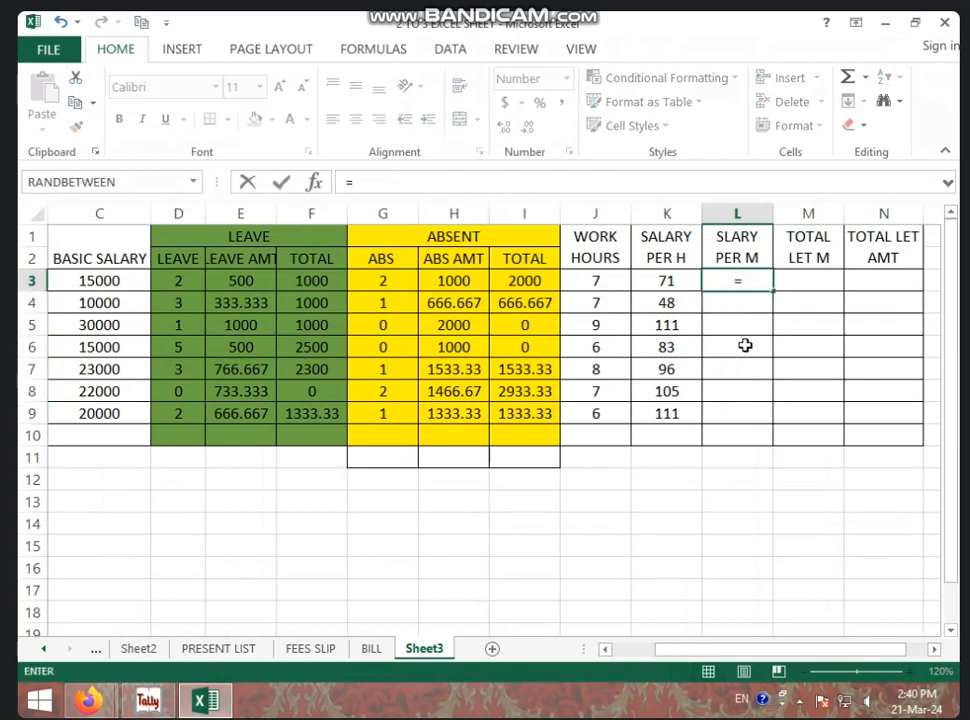
click(681, 280)
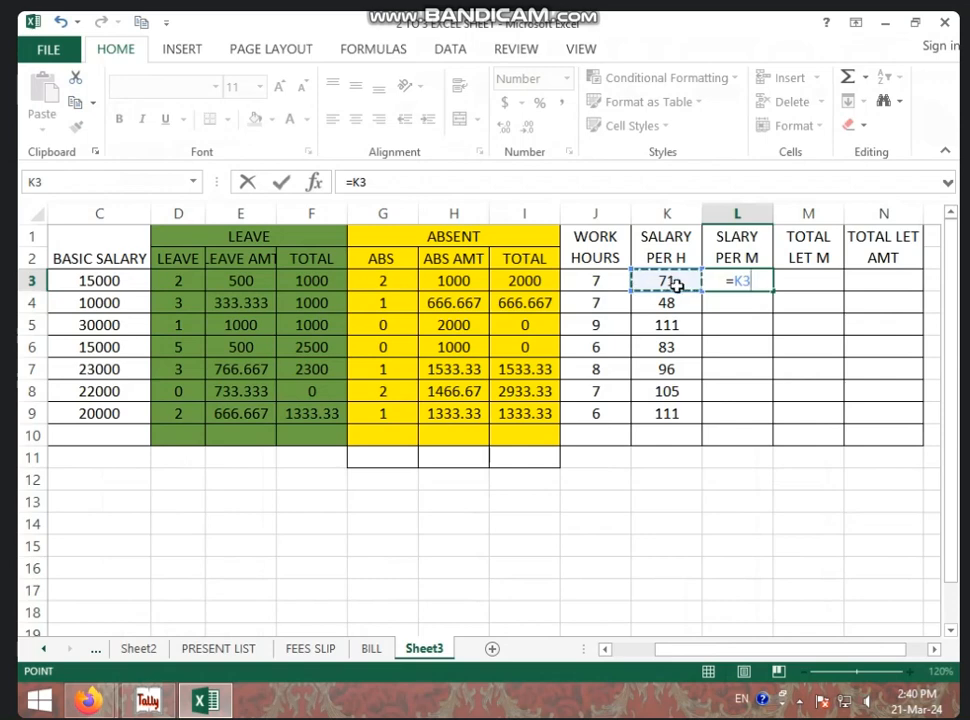
text(/6)
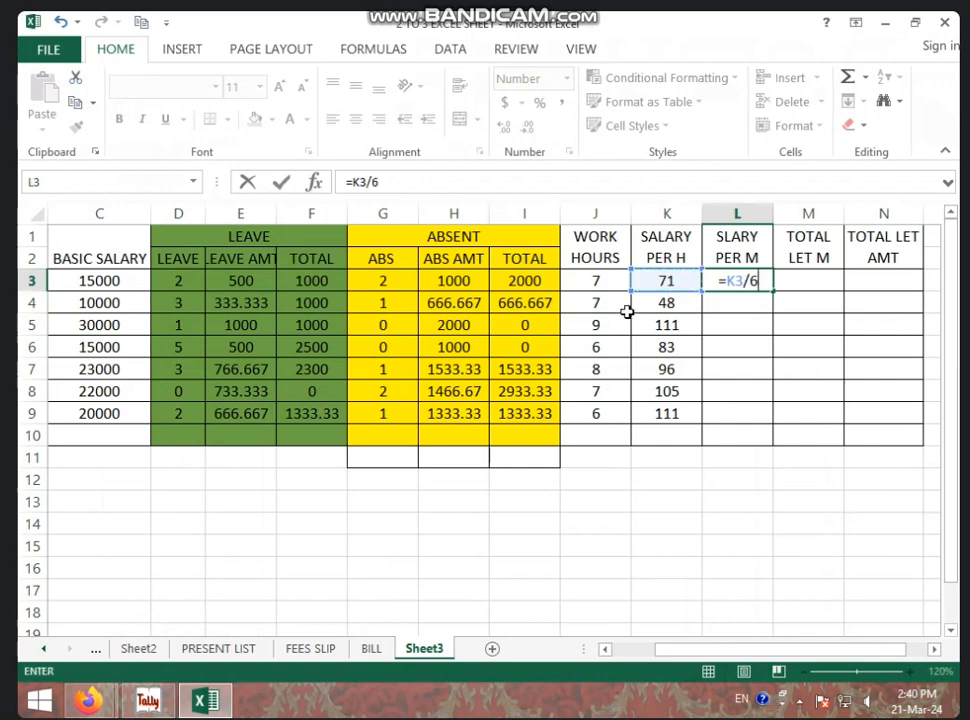
text(0)
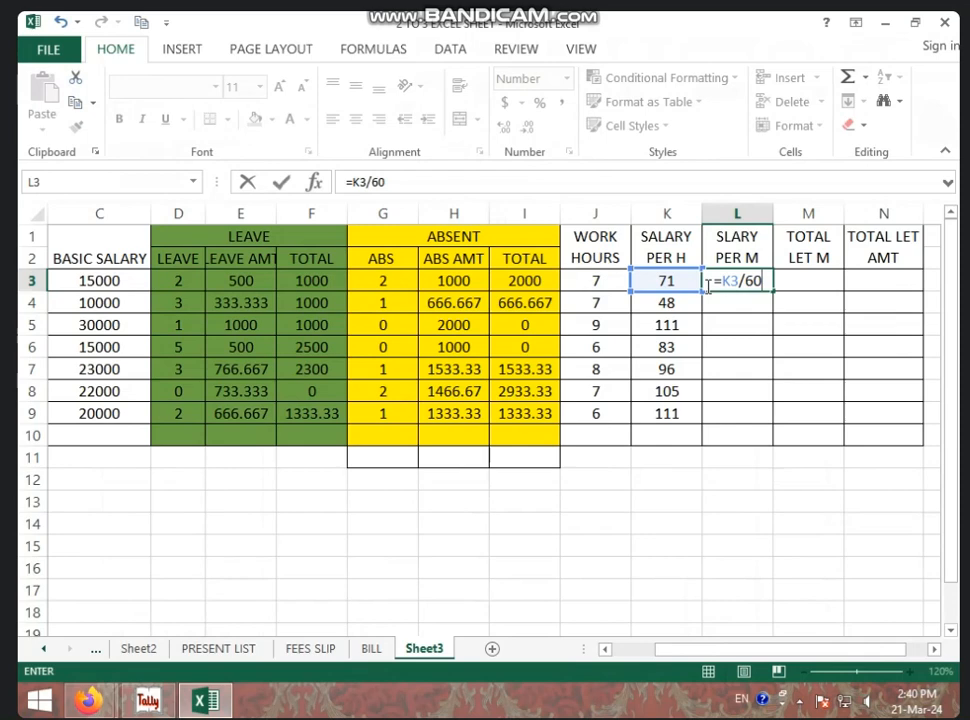
key(Return)
click(762, 281)
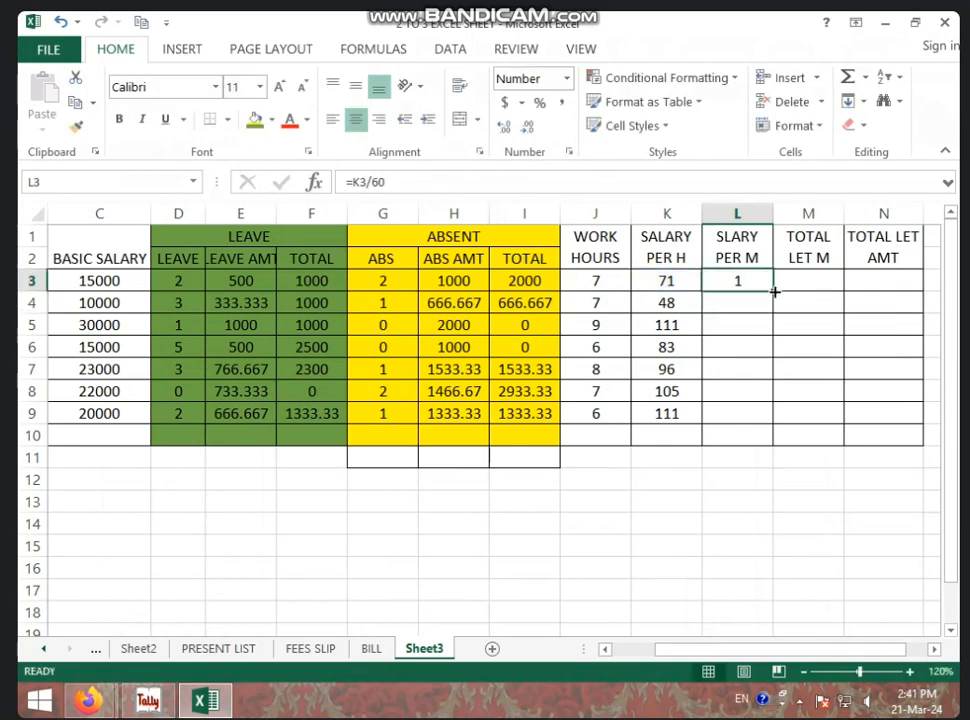
drag(774, 291, 769, 424)
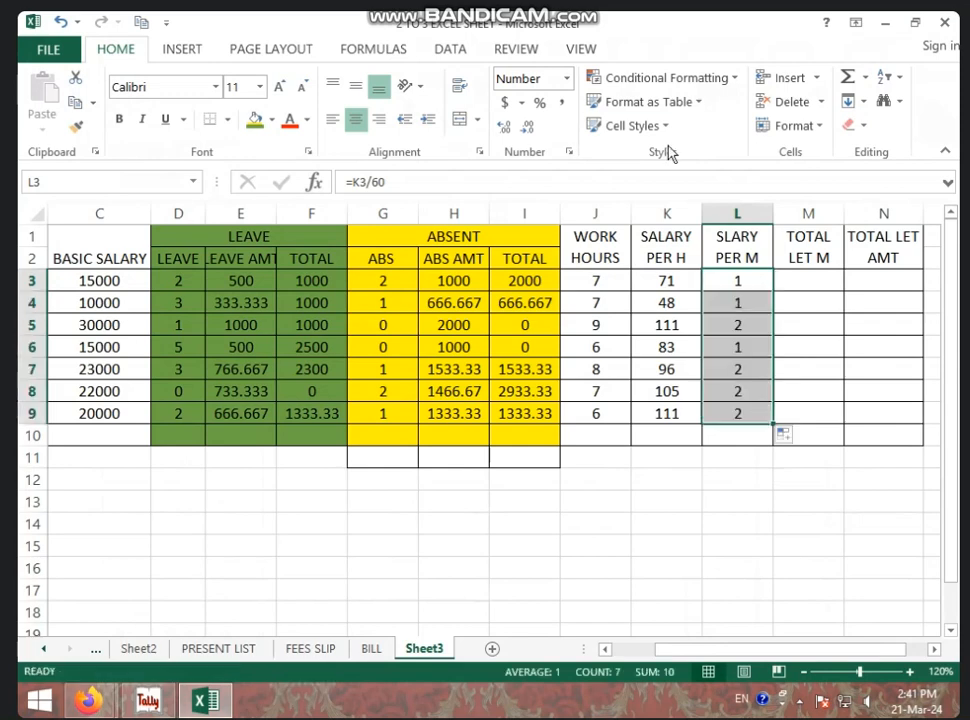
Step: Try showing the per-minute salaries in L3:L9 with two decimal places and return them to whole numbers
click(508, 128)
click(508, 128)
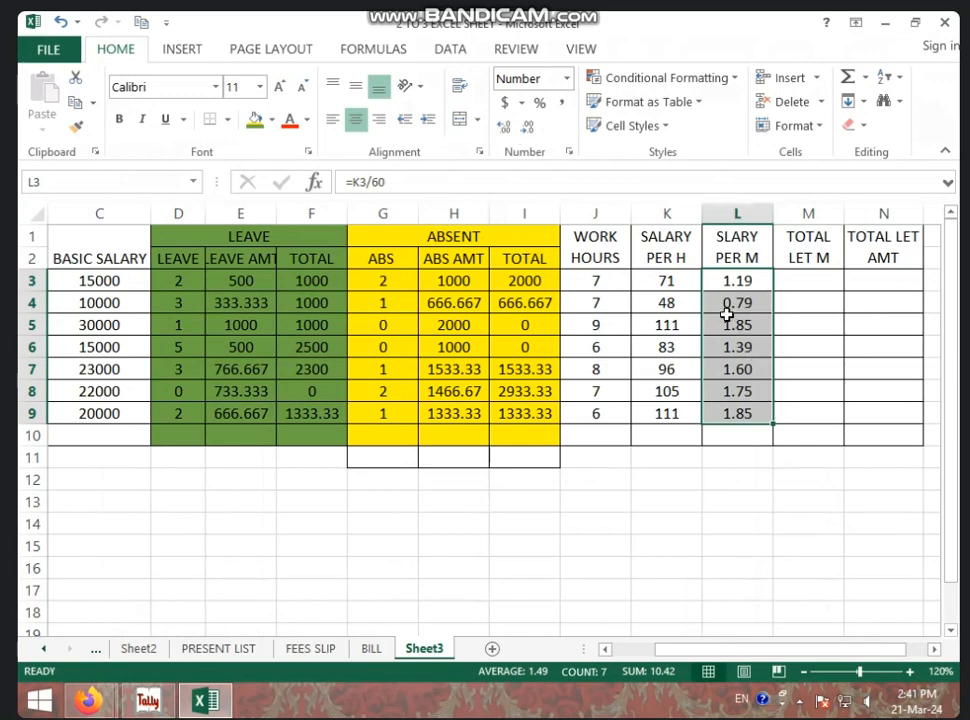
click(530, 131)
click(530, 131)
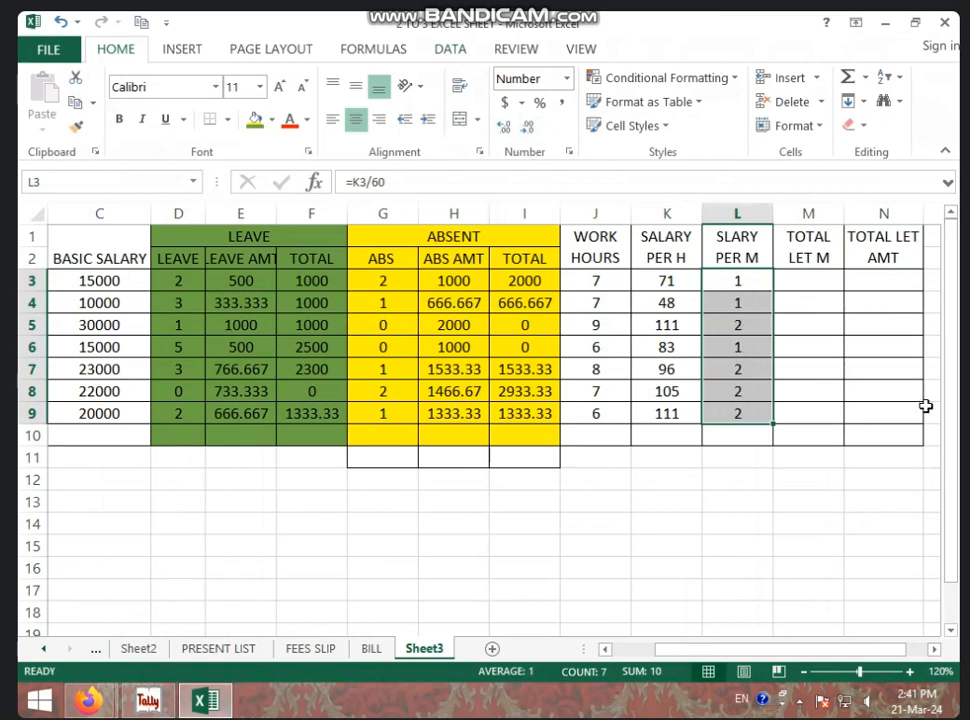
click(813, 312)
click(820, 259)
click(820, 275)
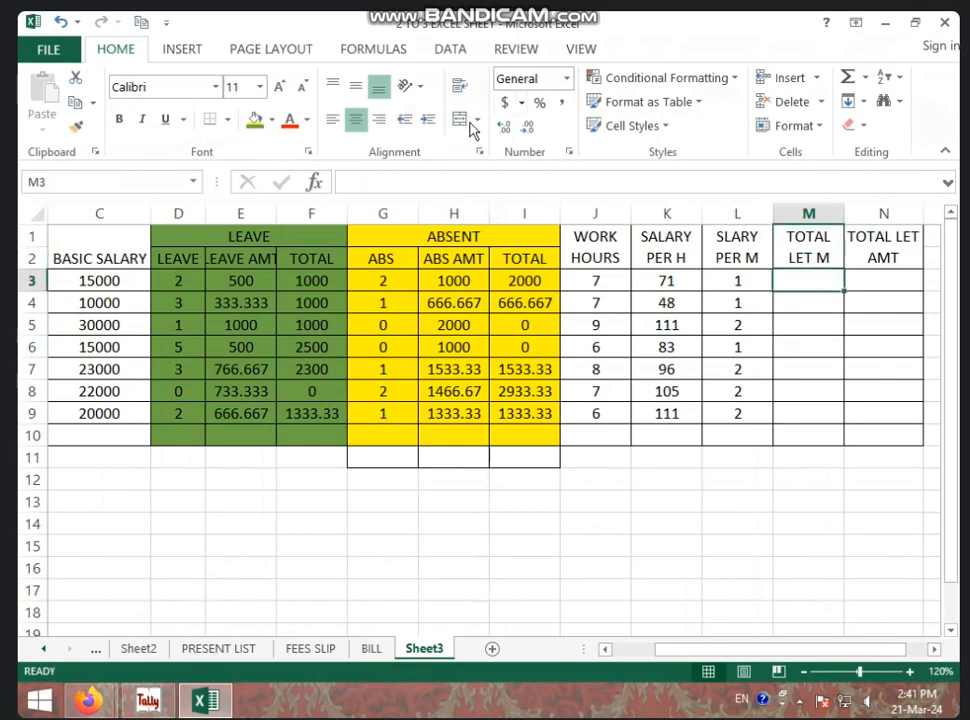
drag(383, 260, 378, 424)
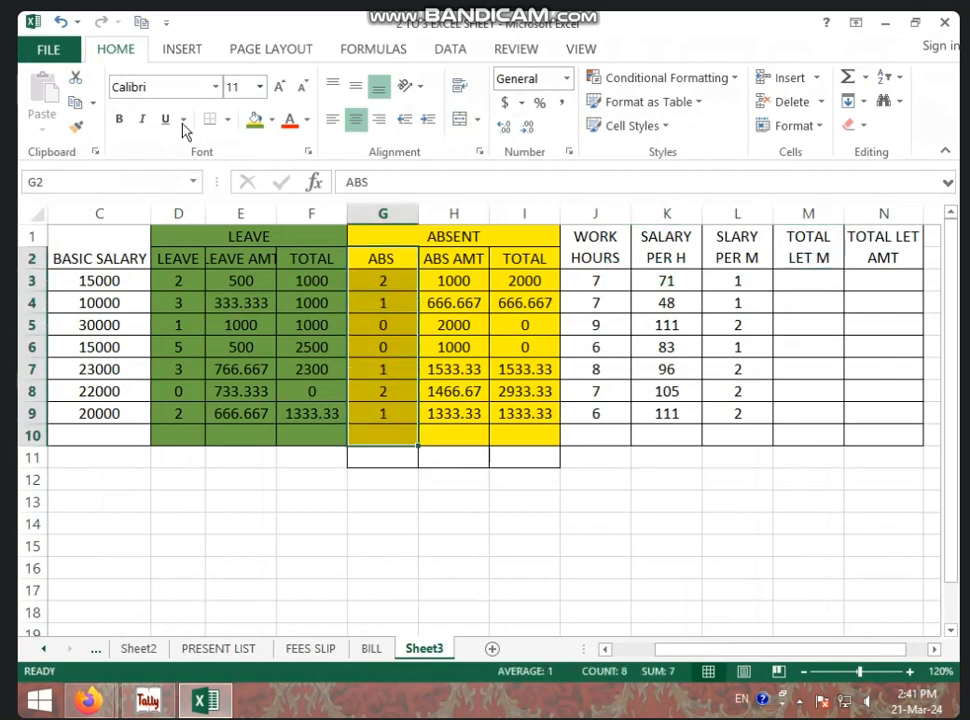
drag(176, 260, 184, 422)
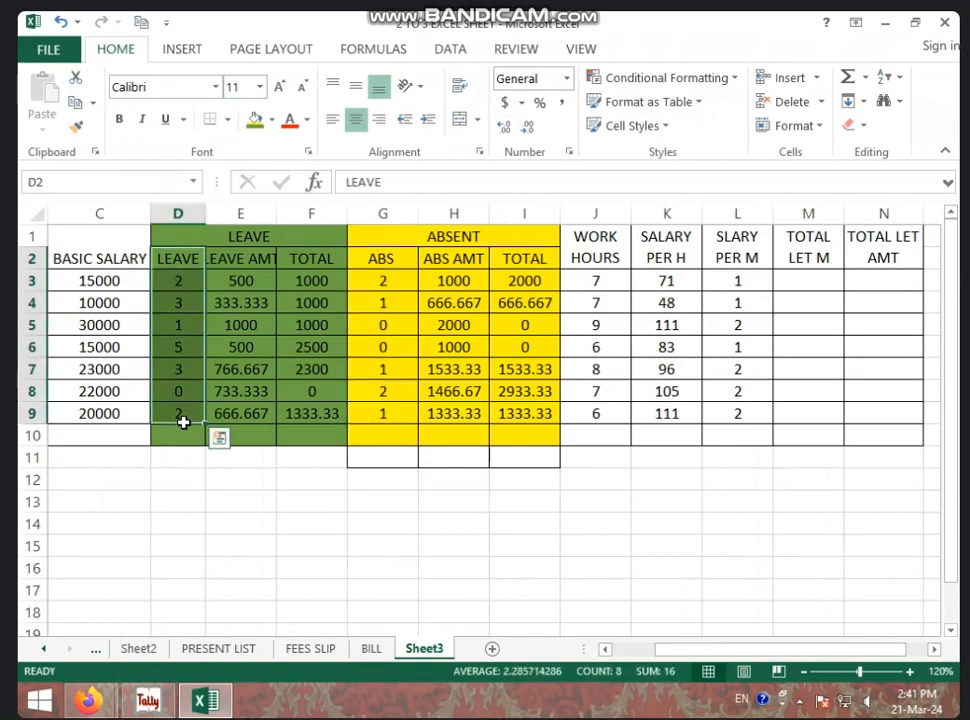
drag(808, 284, 799, 412)
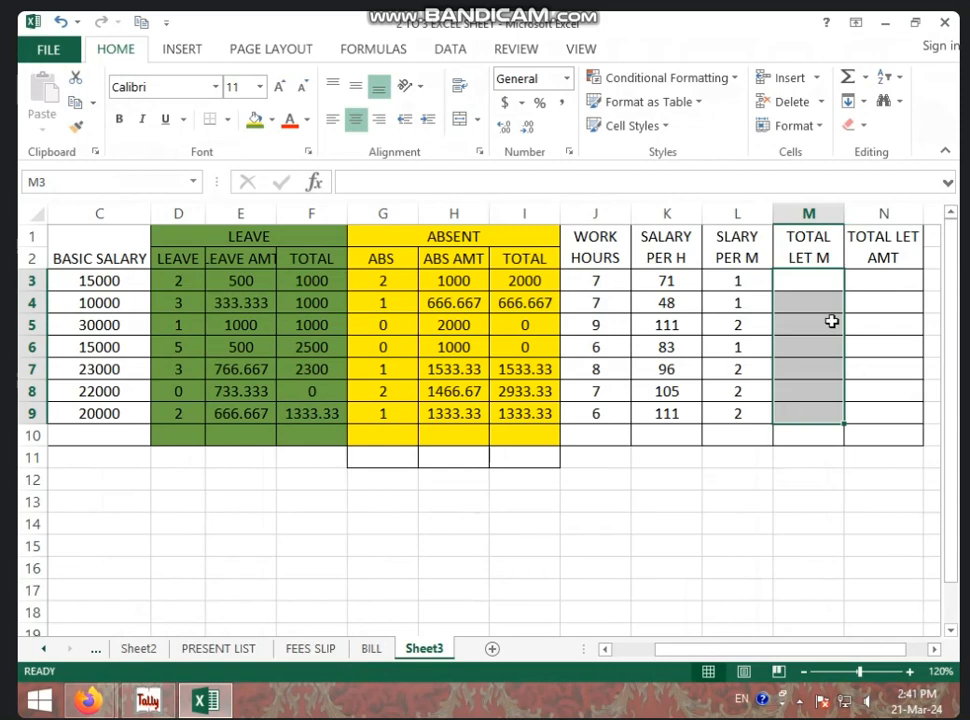
click(776, 277)
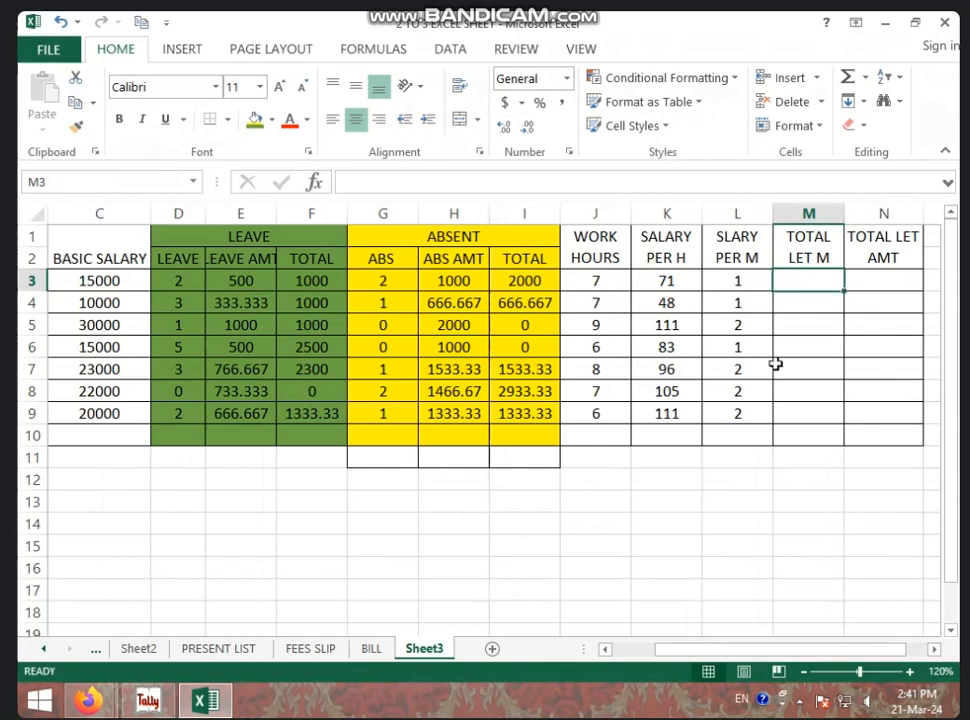
click(805, 324)
Step: Enter the total late minutes 60, 25, 45, 47, 58 and 56 in cells M3 through M8
click(834, 281)
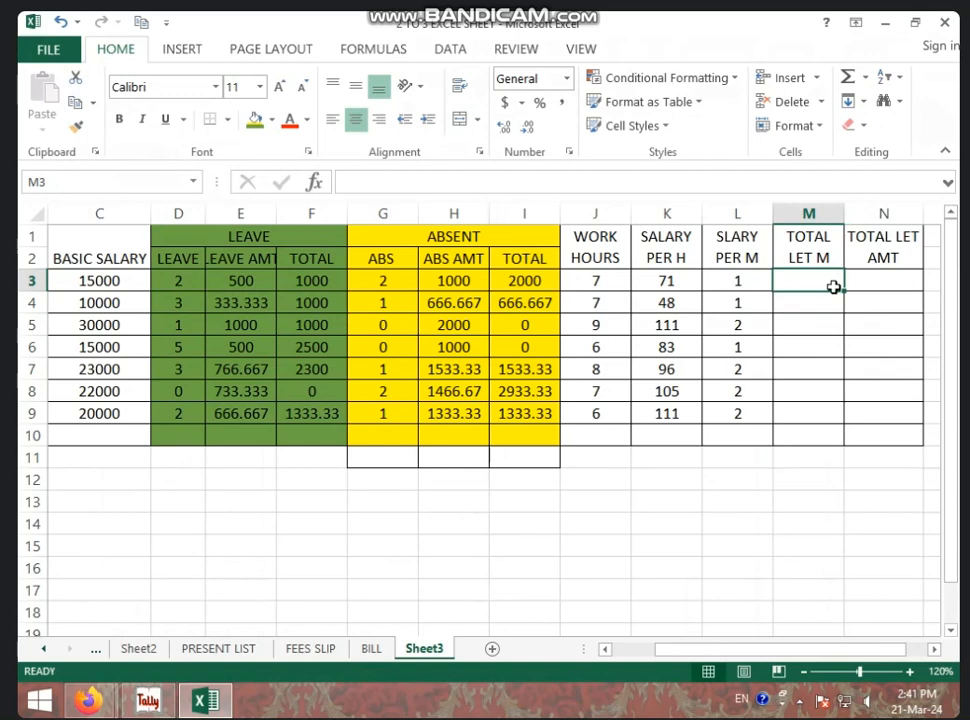
text(60)
key(Return)
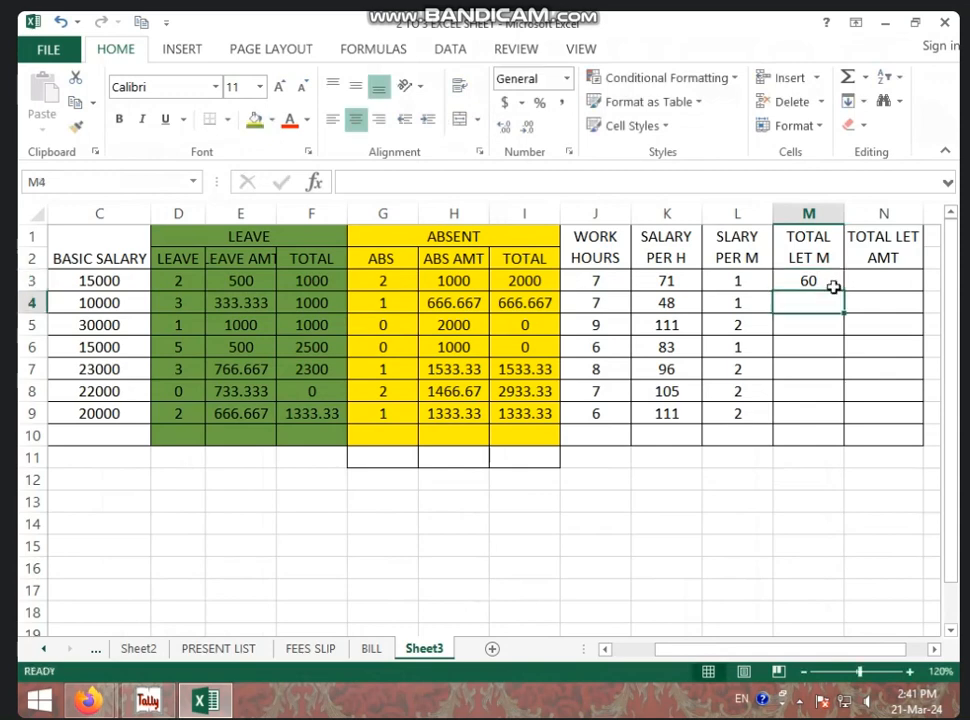
text(25)
key(Return)
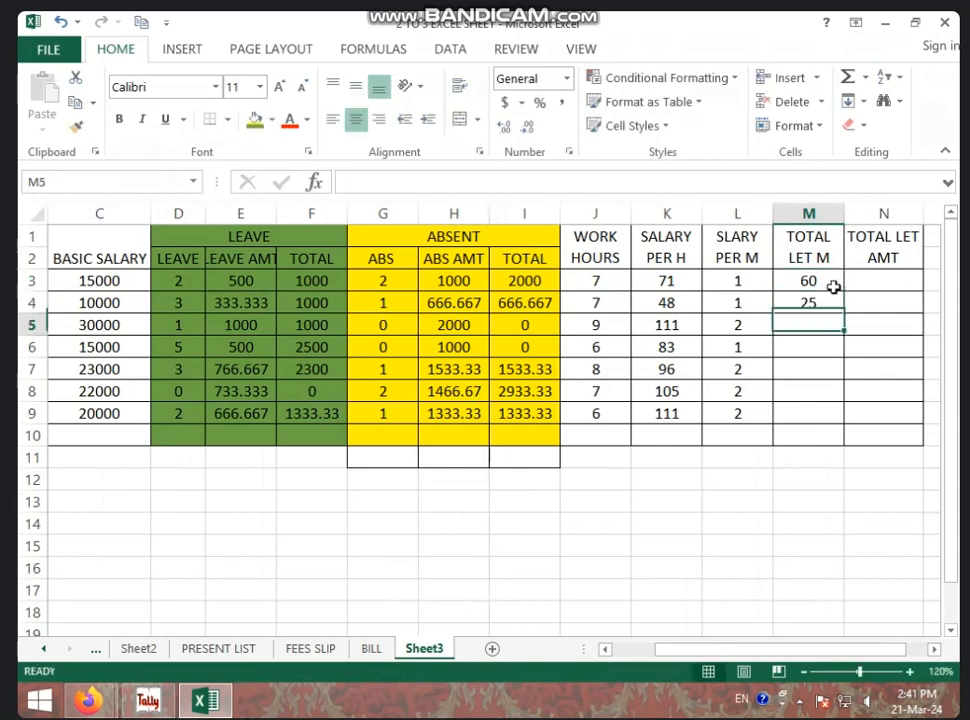
text(45)
key(Return)
text(47)
key(Return)
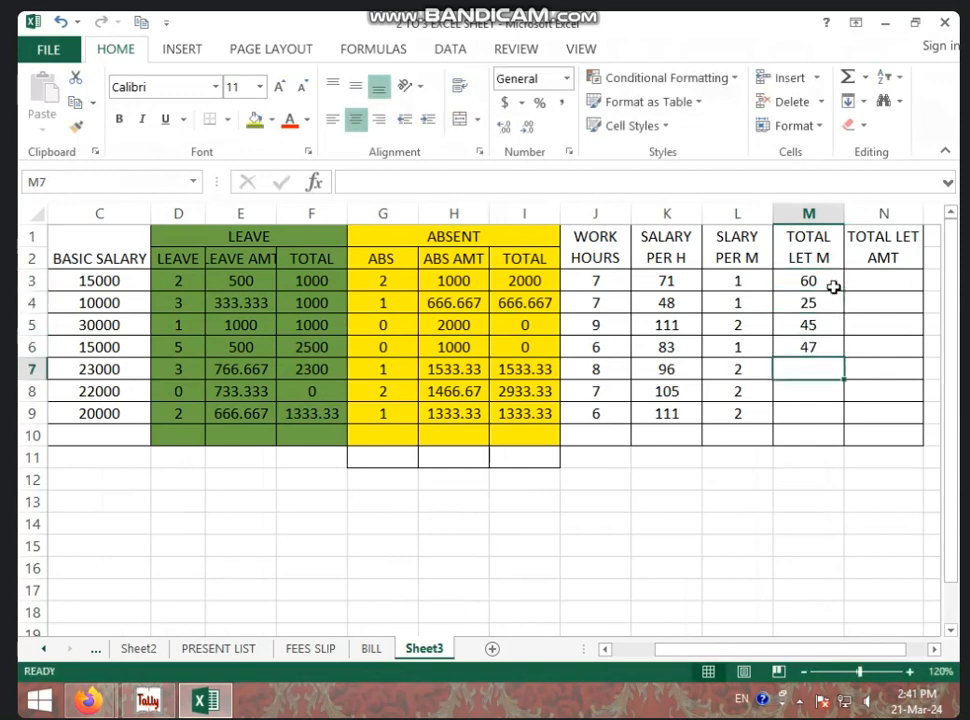
text(58)
key(Return)
text(56)
key(Return)
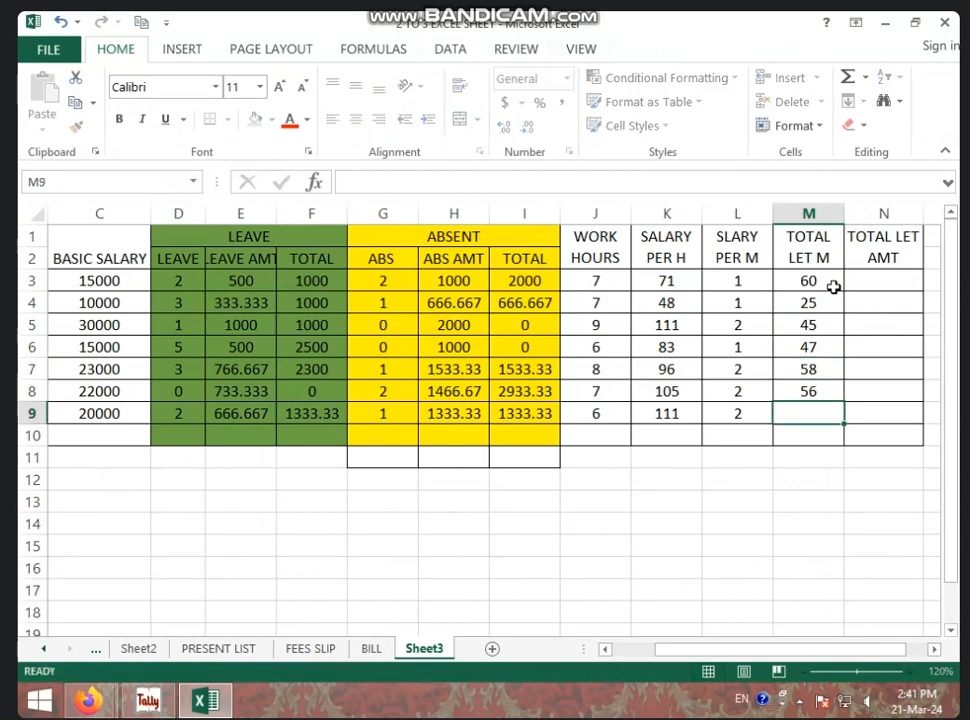